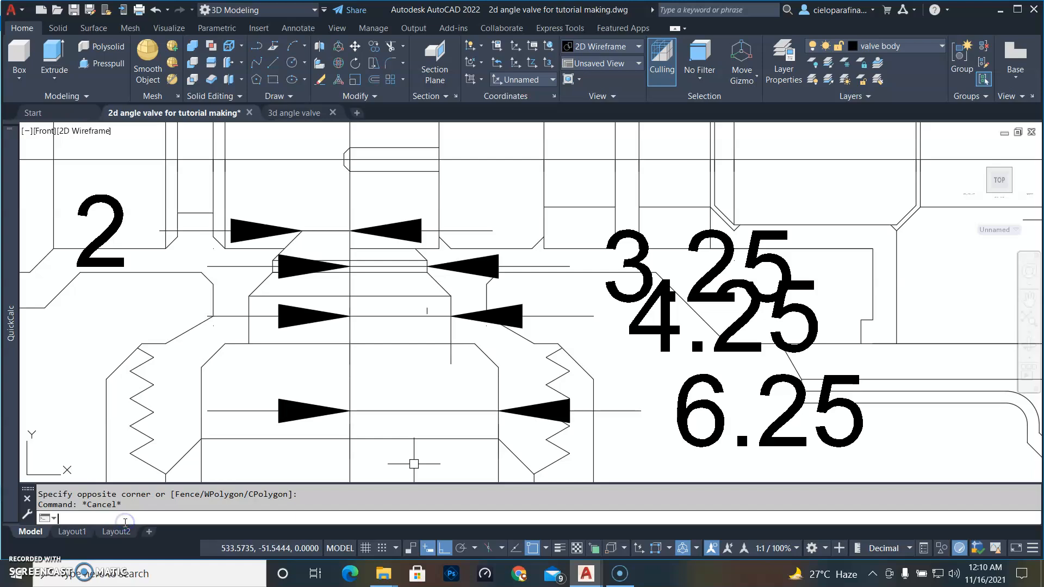
In the 3d angle valve drawing, offset the outlet's vertical centerline 2 units to its left
{"action": "left_click", "coordinate": [304, 115]}
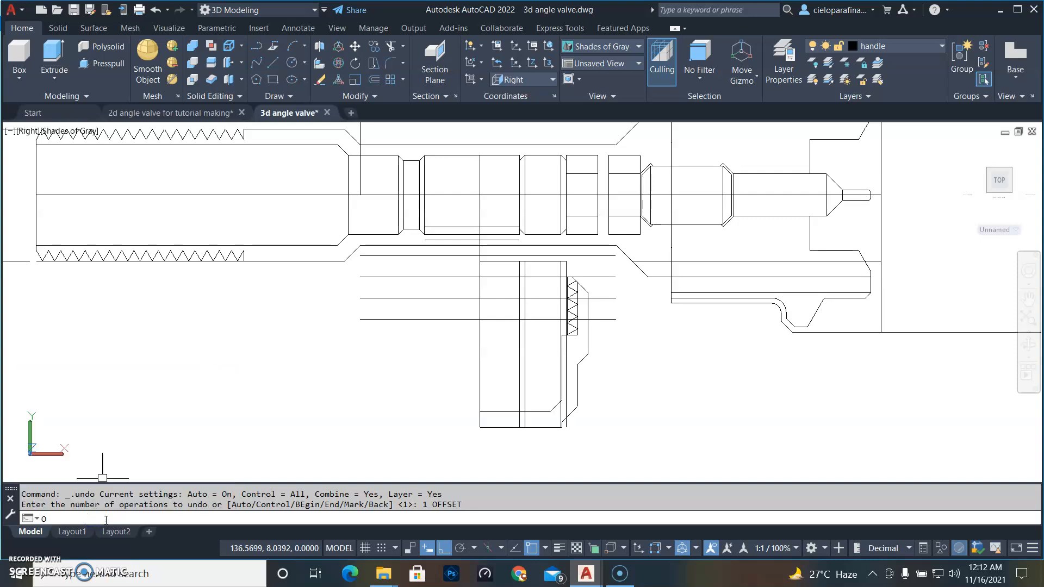
{"action": "type", "text": "o"}
{"action": "key", "text": "Return"}
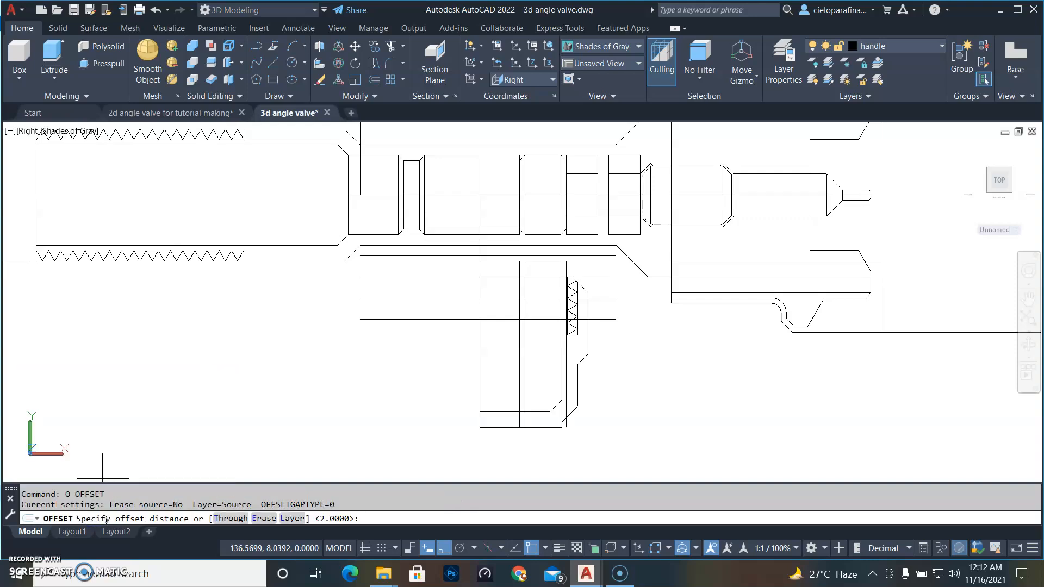
{"action": "type", "text": "2"}
{"action": "key", "text": "Return"}
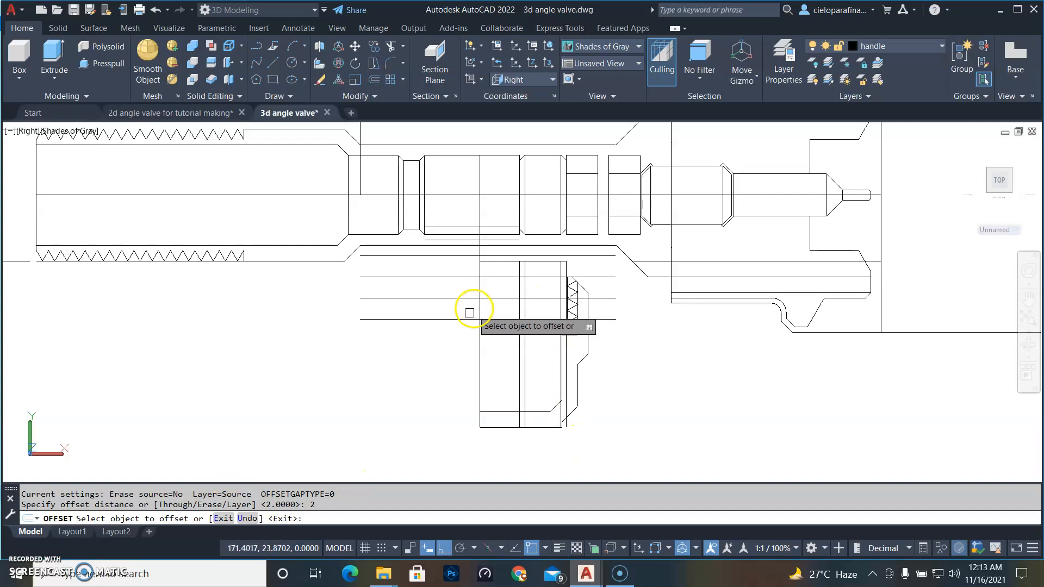
{"action": "left_click", "coordinate": [482, 338]}
{"action": "left_click", "coordinate": [432, 345]}
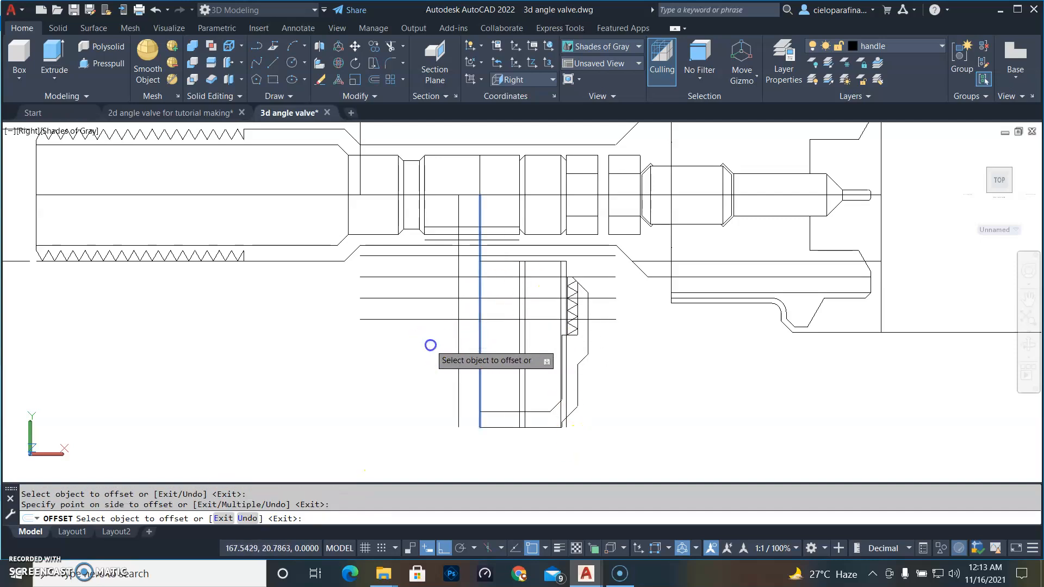
{"action": "right_click", "coordinate": [515, 415]}
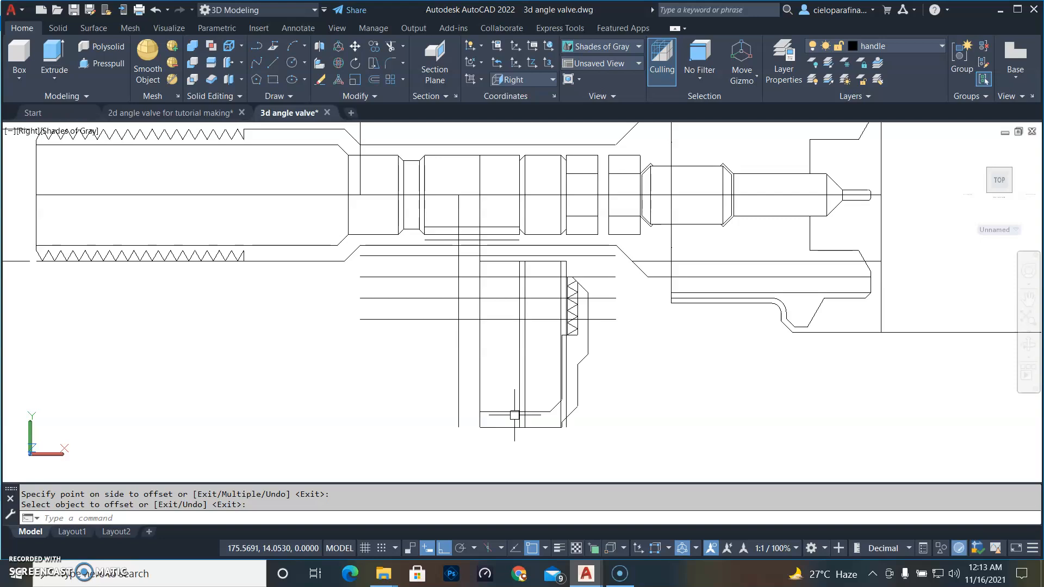
Offset the outlet's vertical centerline 3.25 units to its right
{"action": "right_click", "coordinate": [515, 415]}
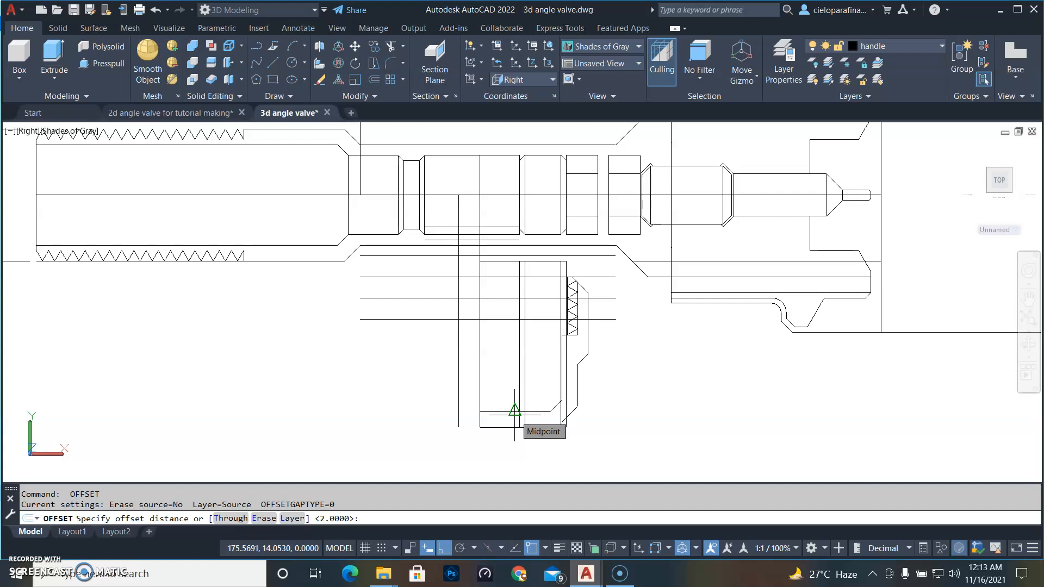
{"action": "type", "text": "3.25"}
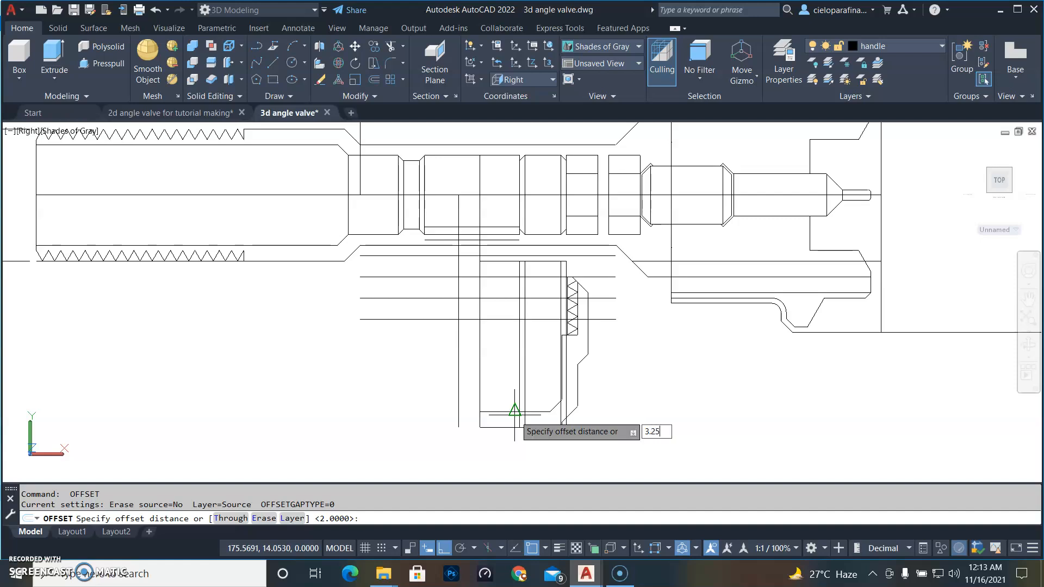
{"action": "key", "text": "Return"}
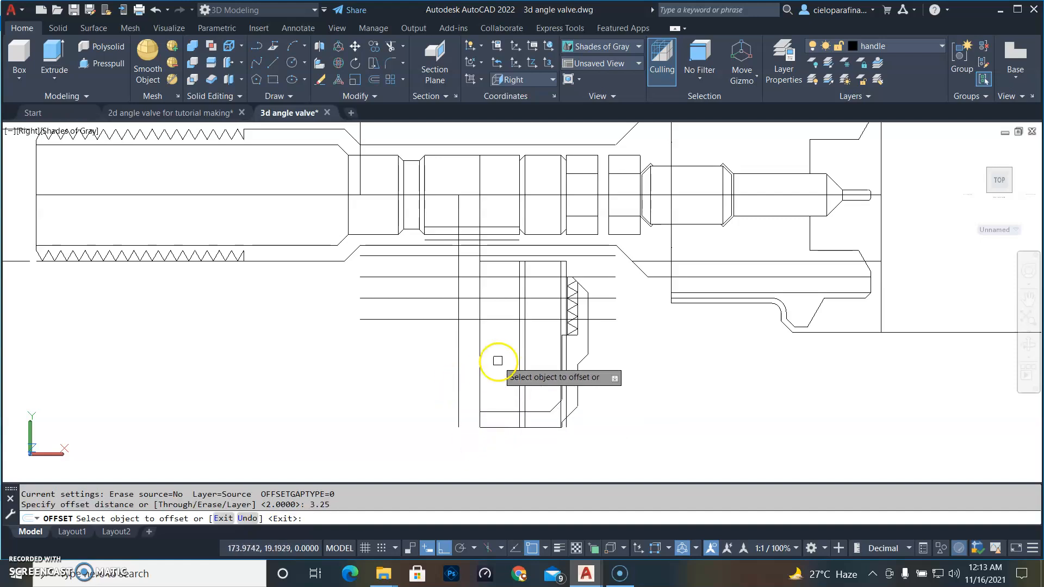
{"action": "left_click", "coordinate": [480, 356]}
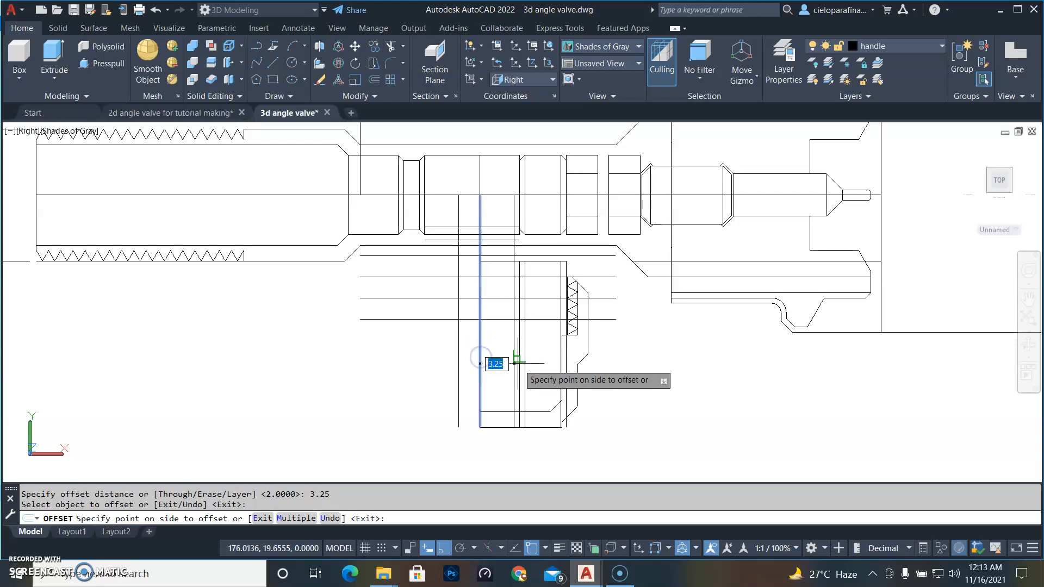
{"action": "left_click", "coordinate": [517, 361]}
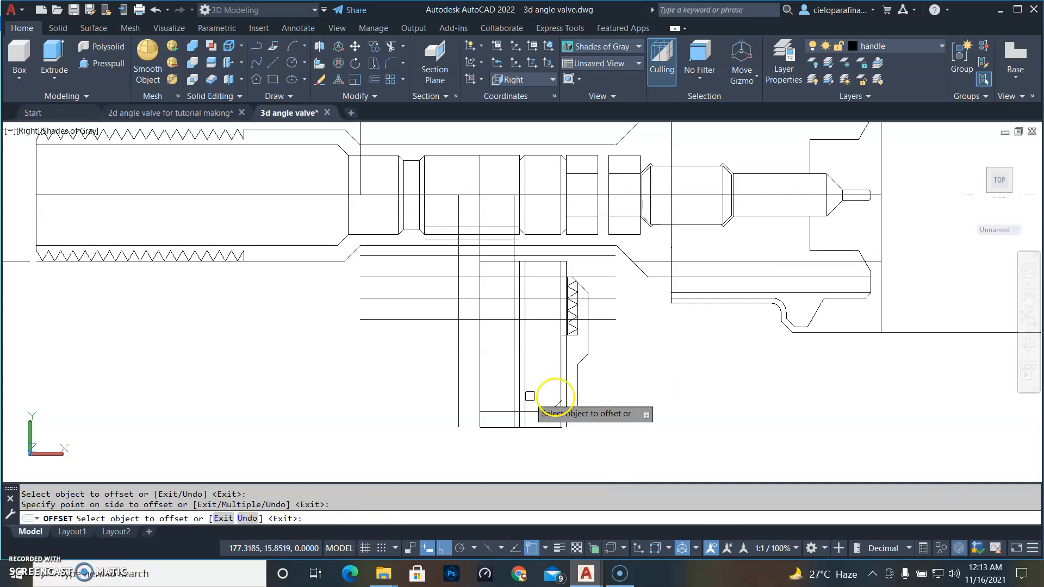
{"action": "key", "text": "Escape"}
Erase the two closely spaced vertical outlet cap lines just right of the 3.25 offset line
{"action": "left_click", "coordinate": [530, 358]}
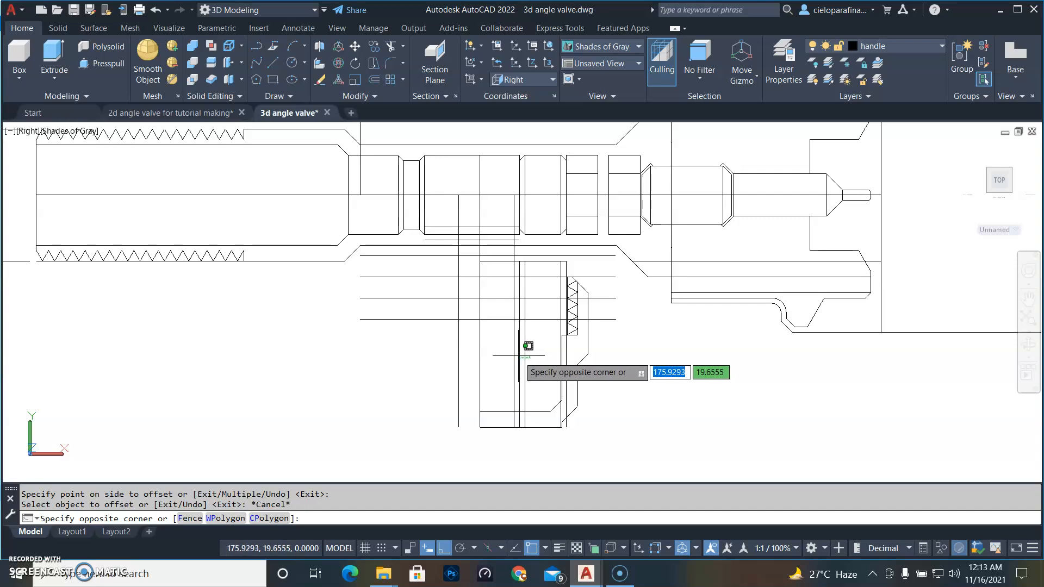
{"action": "left_click", "coordinate": [517, 351]}
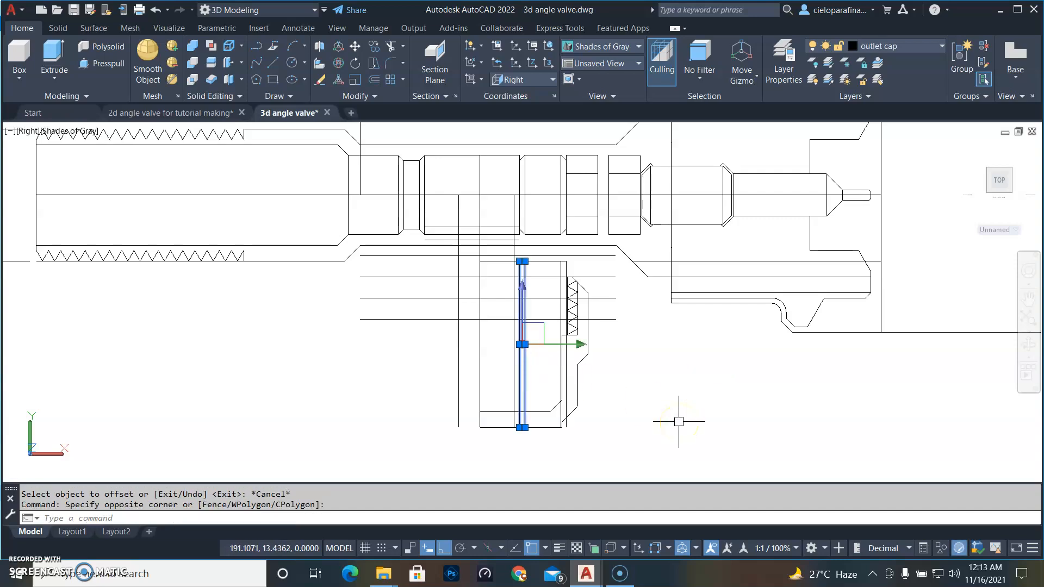
{"action": "type", "text": "E"}
{"action": "key", "text": "Return"}
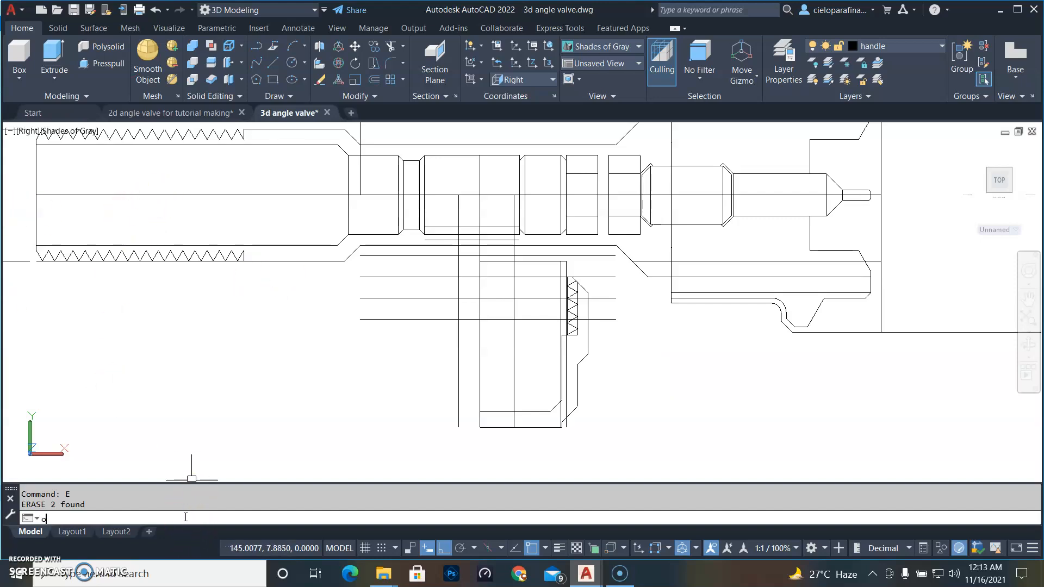
Offset the outlet's vertical centerline 4.25 units to its right
{"action": "key", "text": "Return"}
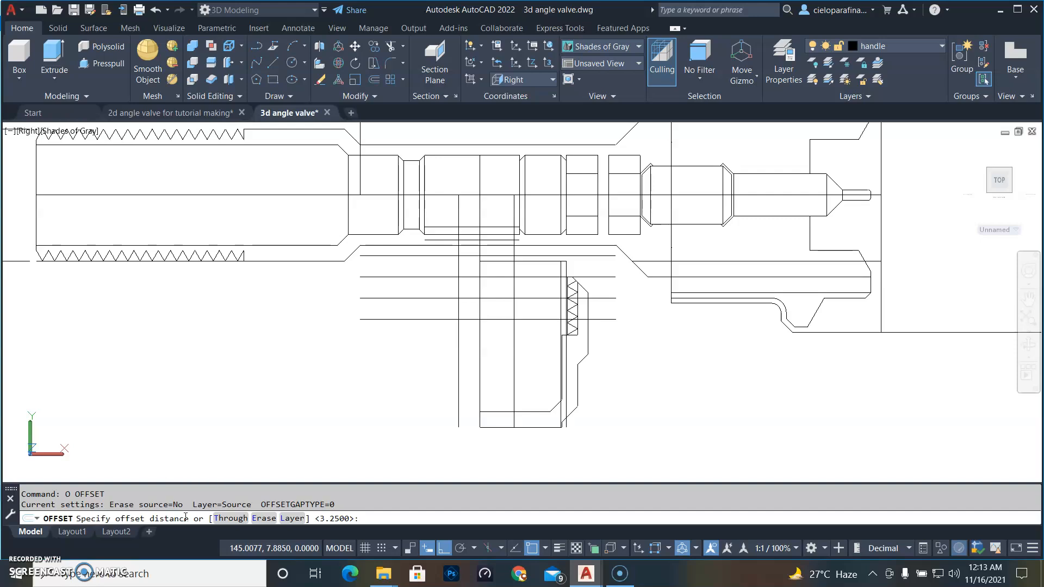
{"action": "type", "text": "4.25"}
{"action": "key", "text": "Return"}
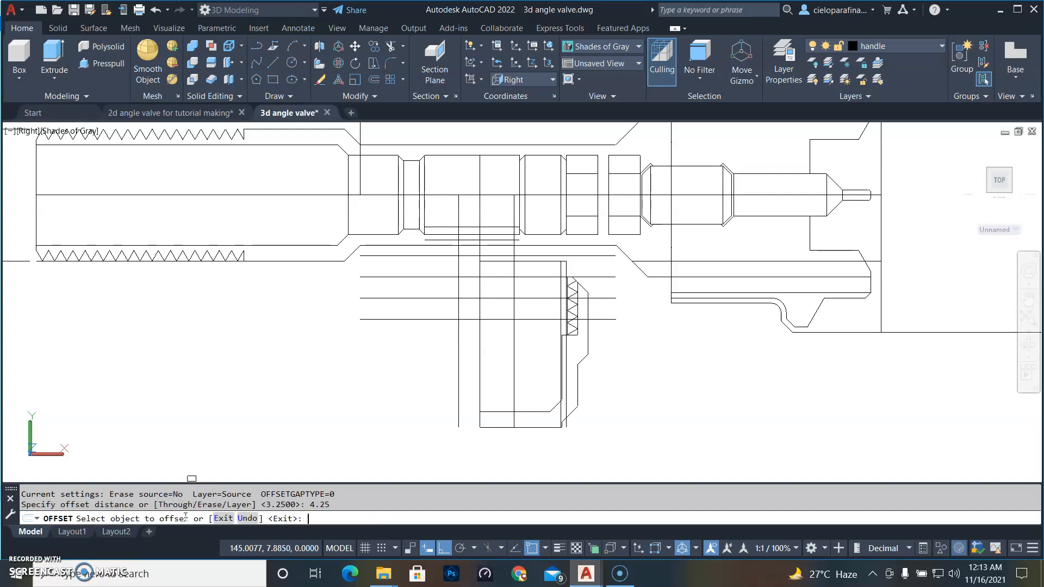
{"action": "left_click", "coordinate": [479, 385]}
{"action": "left_click", "coordinate": [552, 386]}
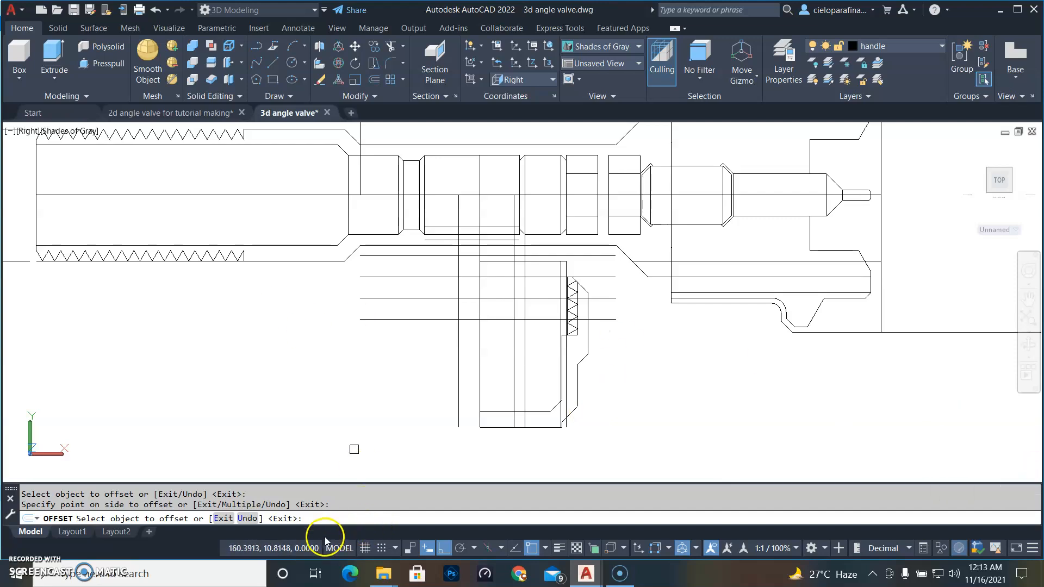
{"action": "key", "text": "Return"}
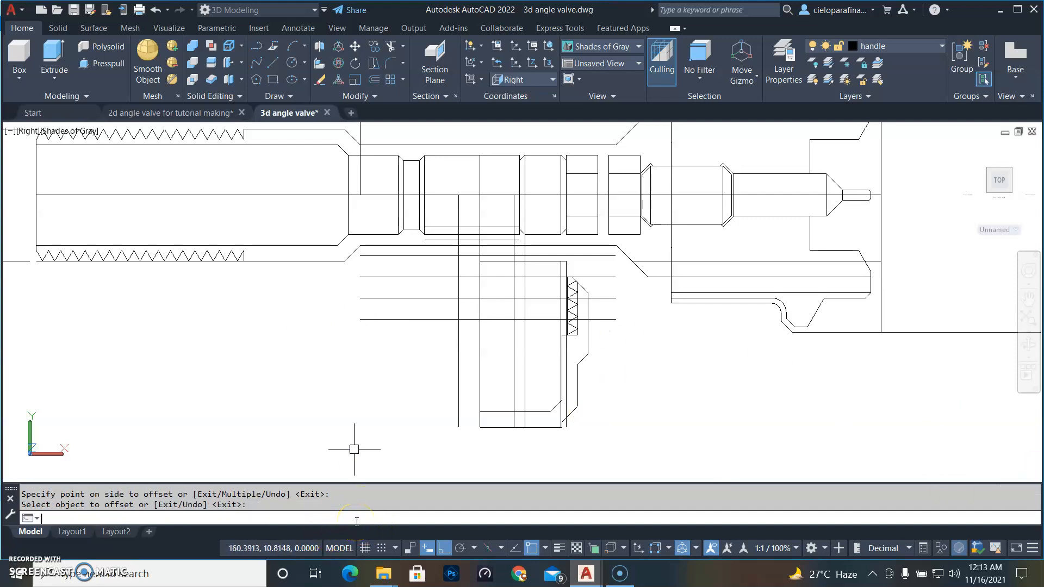
Check the remaining width in the 2d angle valve drawing and offset the 3D drawing's outlet centerline 6.25 units to its right
{"action": "left_click", "coordinate": [152, 113]}
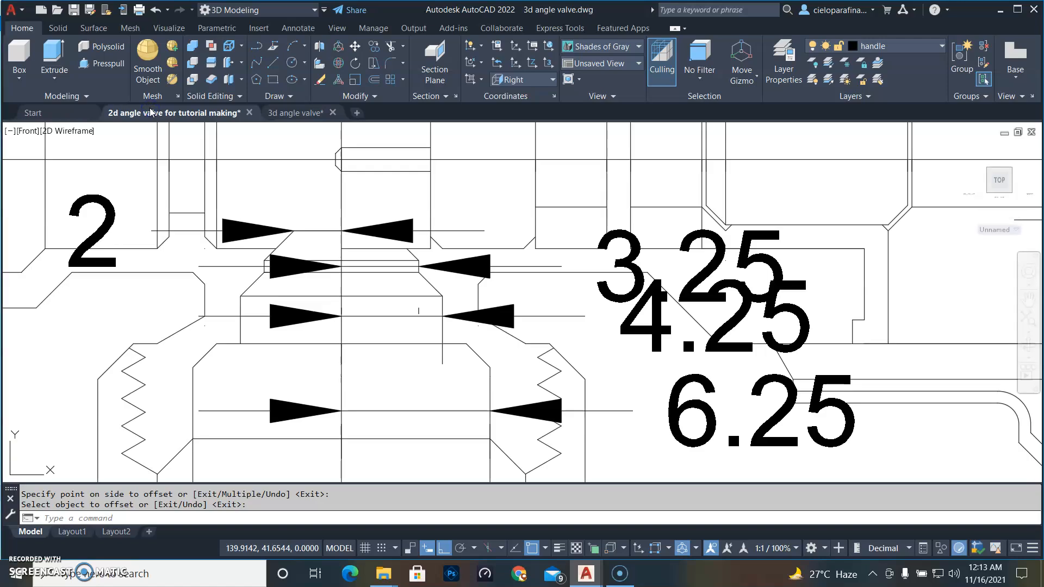
{"action": "left_click", "coordinate": [296, 113]}
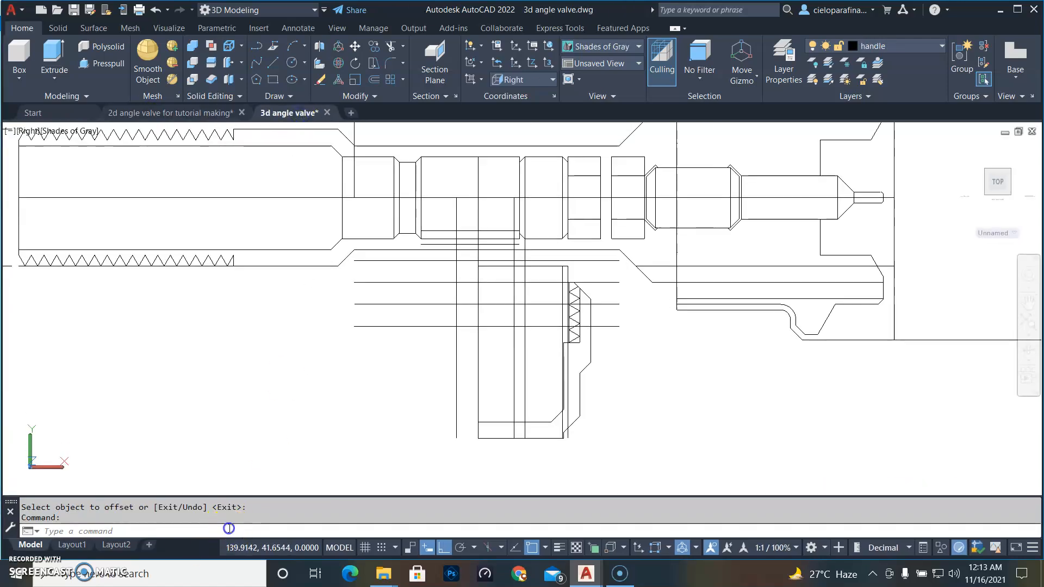
{"action": "type", "text": "o"}
{"action": "key", "text": "Return"}
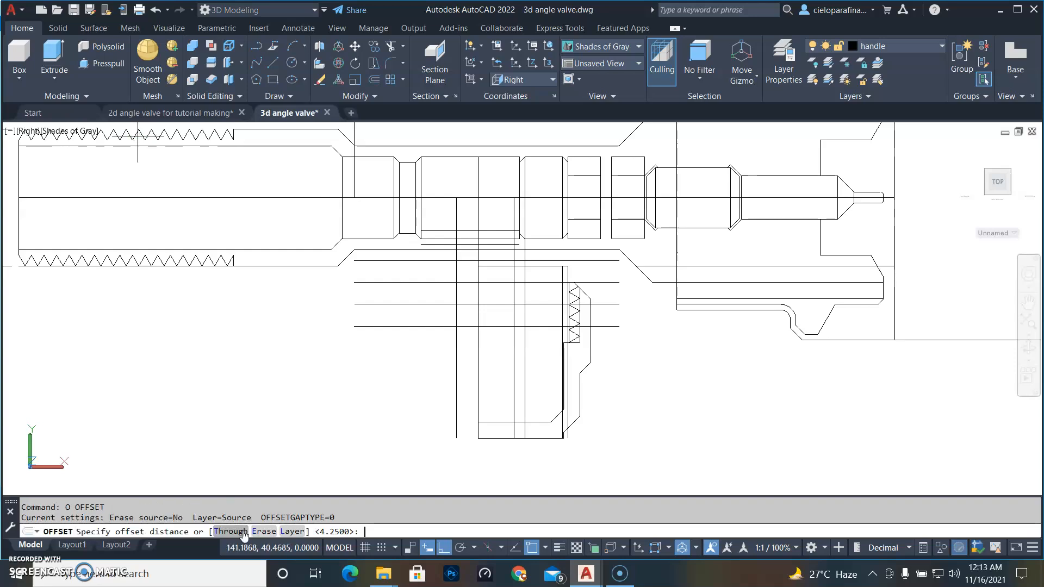
{"action": "type", "text": "6.25"}
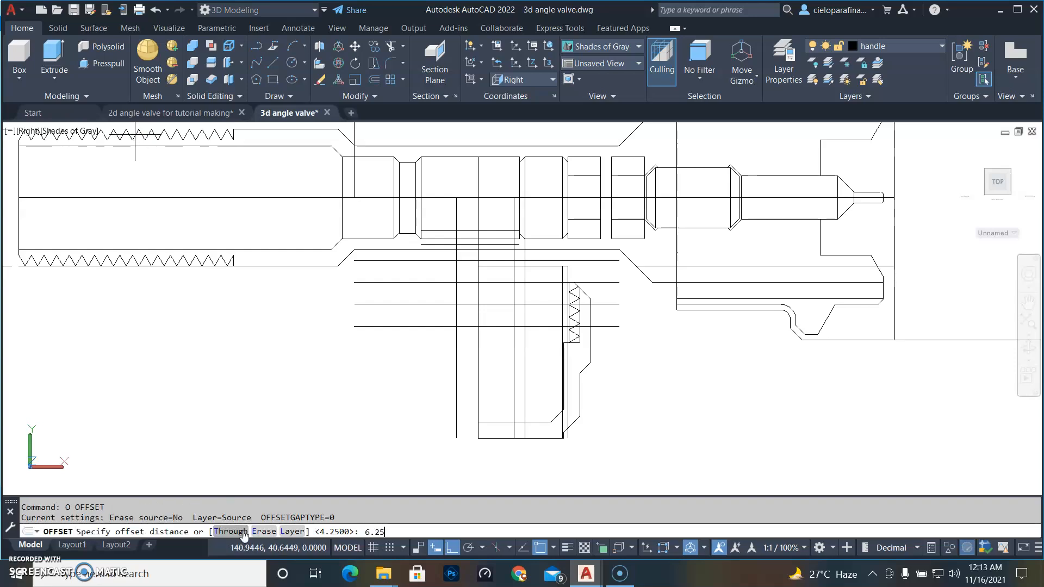
{"action": "key", "text": "Return"}
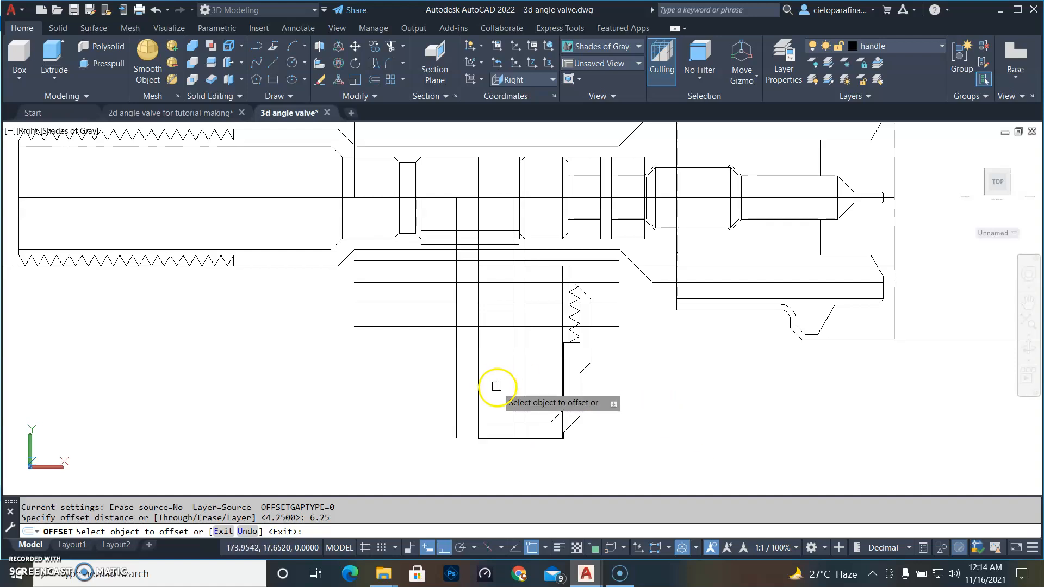
{"action": "left_click", "coordinate": [476, 386]}
{"action": "left_click", "coordinate": [549, 416]}
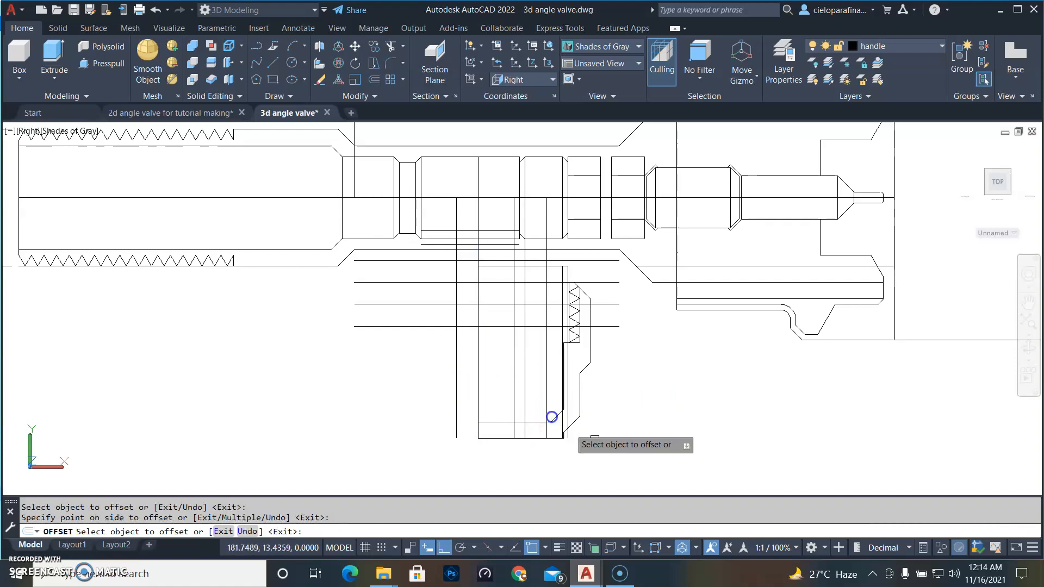
{"action": "scroll", "coordinate": [487, 276], "scroll_direction": "up", "scroll_amount": 2}
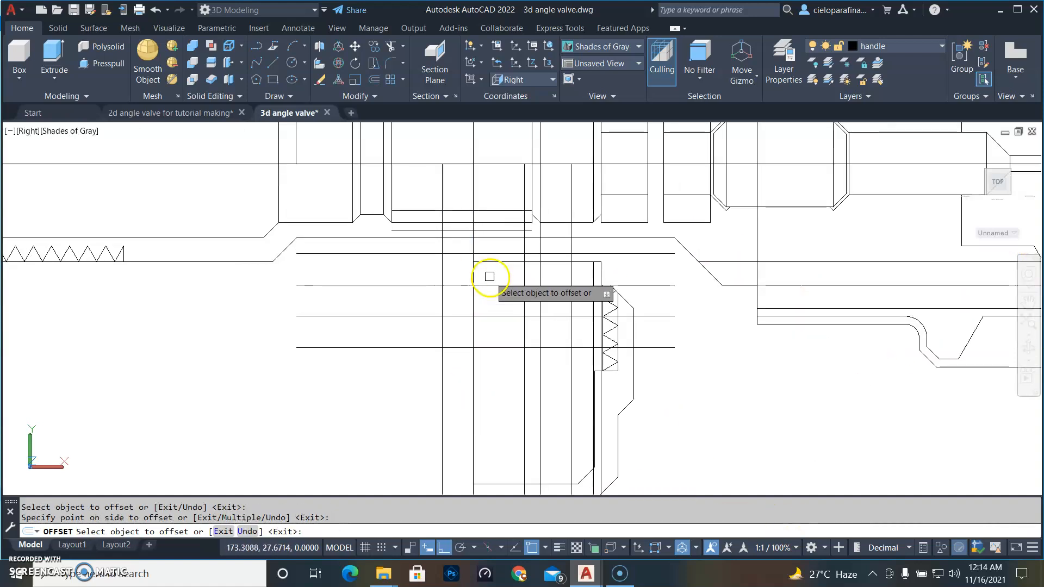
{"action": "middle_click_drag", "start_coordinate": [504, 255], "coordinate": [522, 366]}
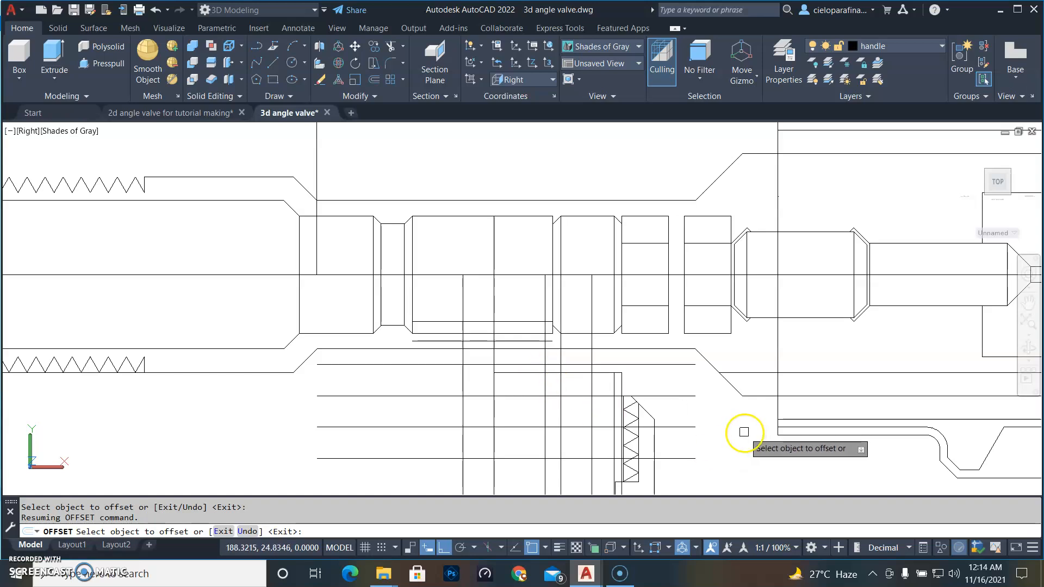
{"action": "key", "text": "Return"}
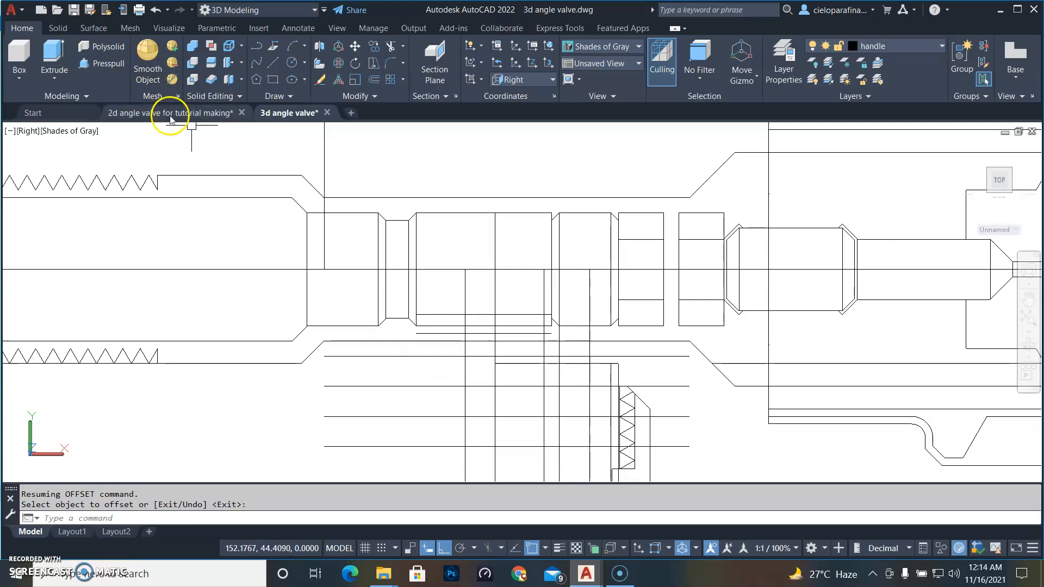
Examine the dimensioned outlet passage profile in the 2d angle valve drawing and locate its matching construction lines in the 3d angle valve drawing
{"action": "mouse_move", "coordinate": [173, 118]}
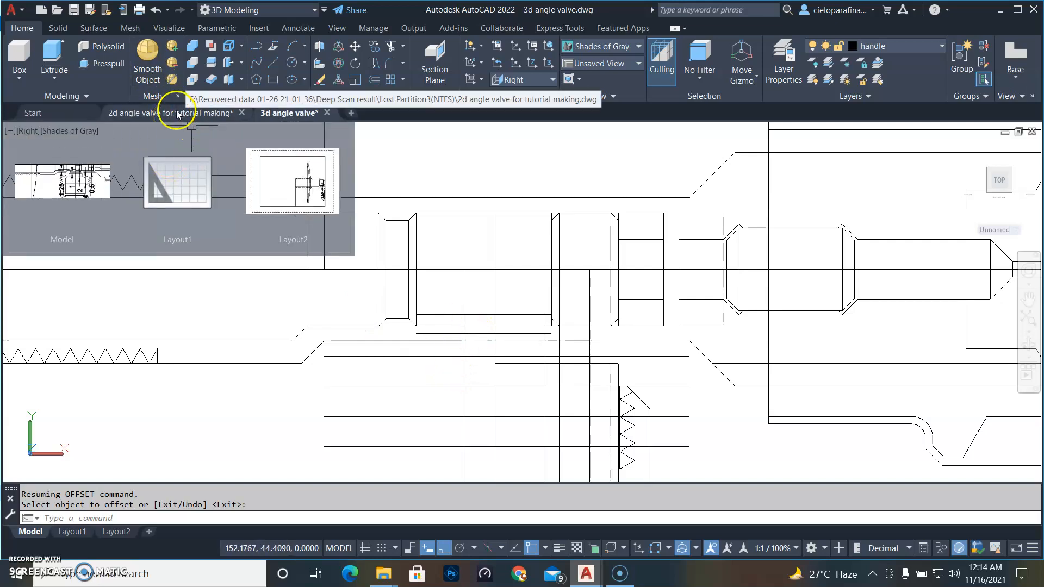
{"action": "left_click", "coordinate": [175, 115]}
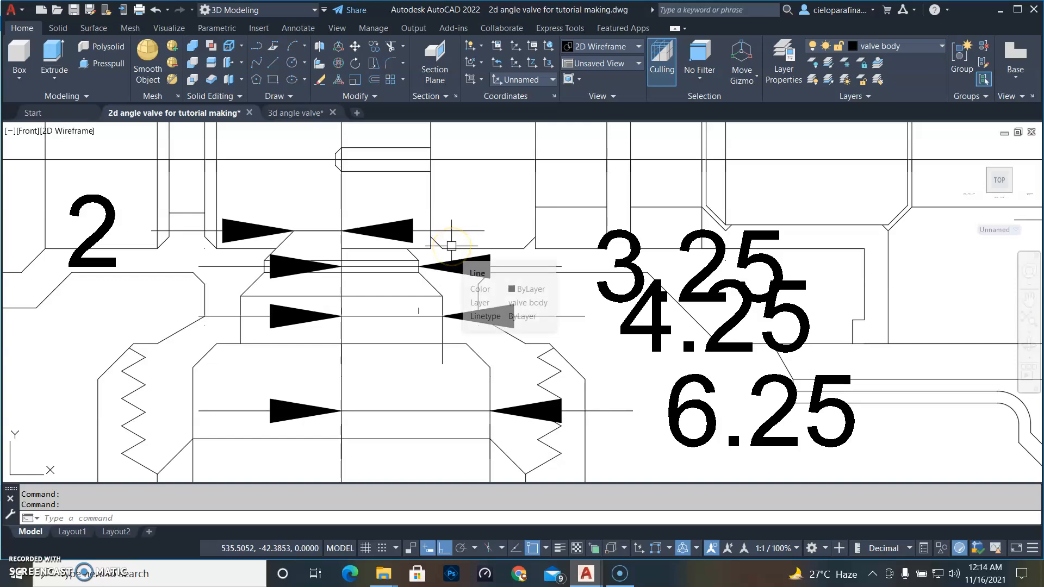
{"action": "scroll", "coordinate": [452, 246], "scroll_direction": "down", "scroll_amount": 2}
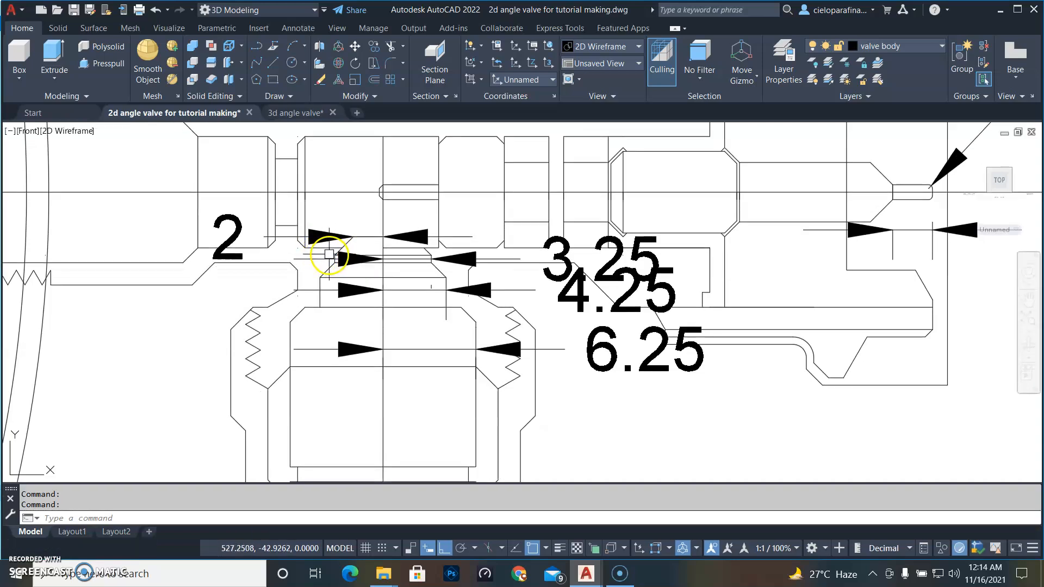
{"action": "left_click", "coordinate": [297, 114]}
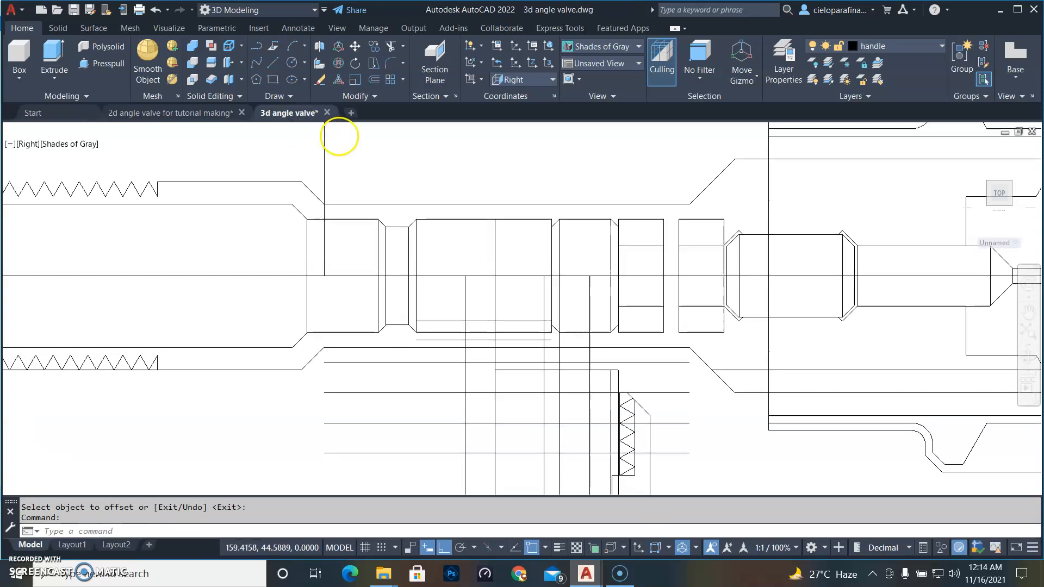
{"action": "scroll", "coordinate": [416, 331], "scroll_direction": "up", "scroll_amount": 1}
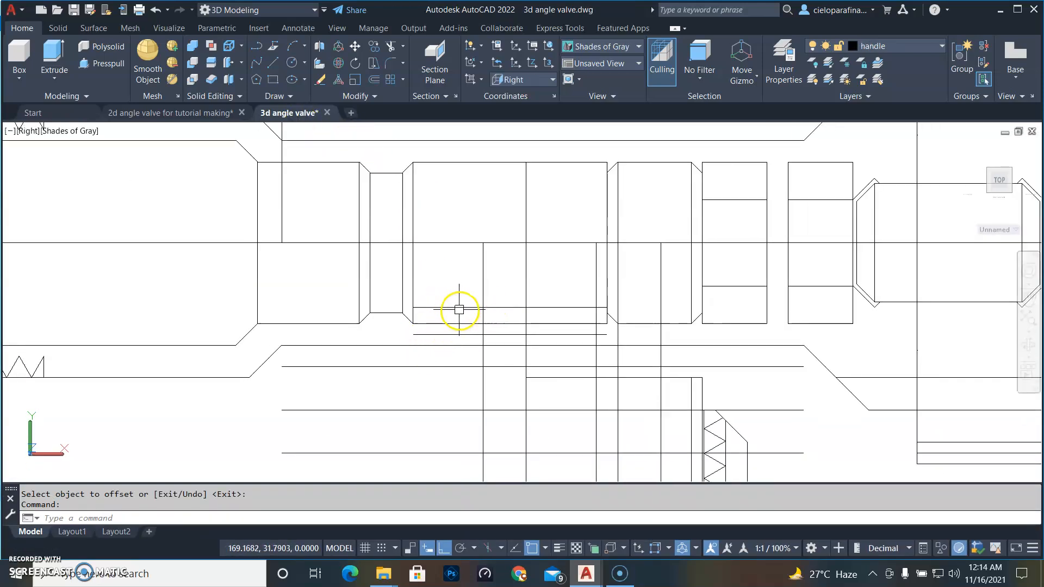
{"action": "left_click", "coordinate": [459, 309]}
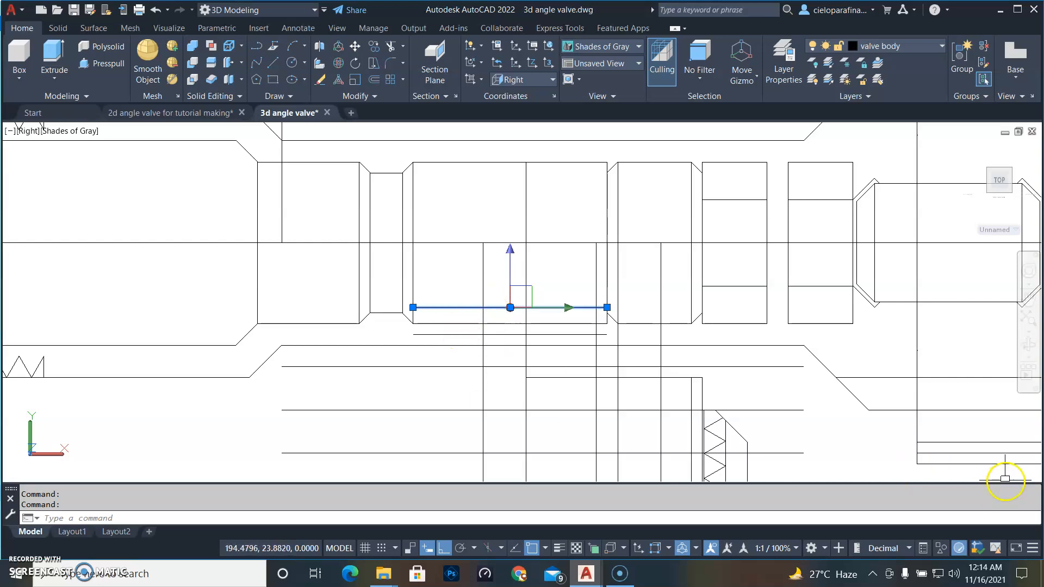
{"action": "key", "text": "Escape"}
Draw a 45-degree line down to the left from where the outlet's left vertical line meets the upper horizontal profile line, with Ortho off
{"action": "scroll", "coordinate": [710, 317], "scroll_direction": "up", "scroll_amount": 2}
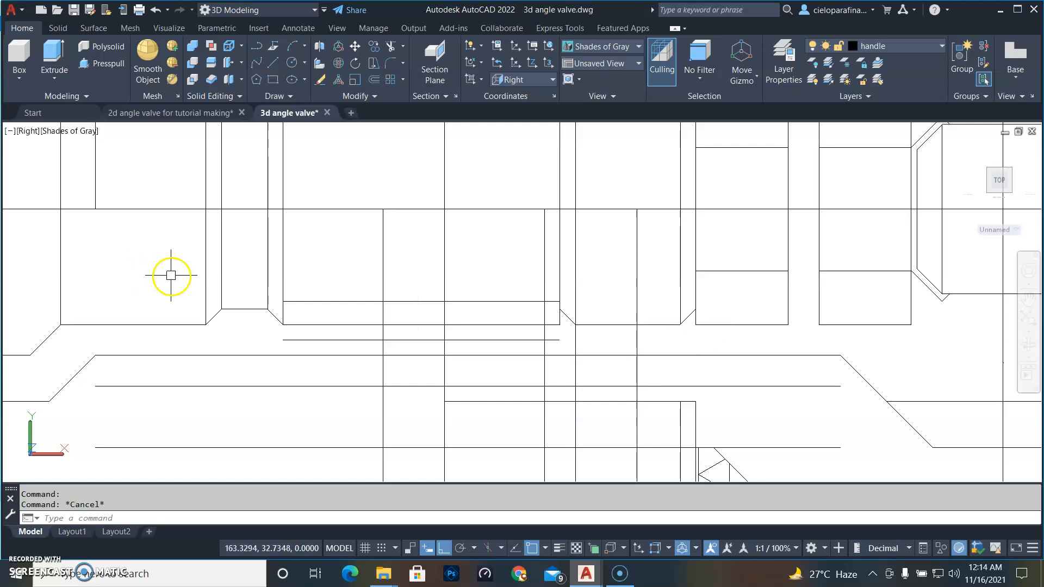
{"action": "type", "text": "L"}
{"action": "key", "text": "Return"}
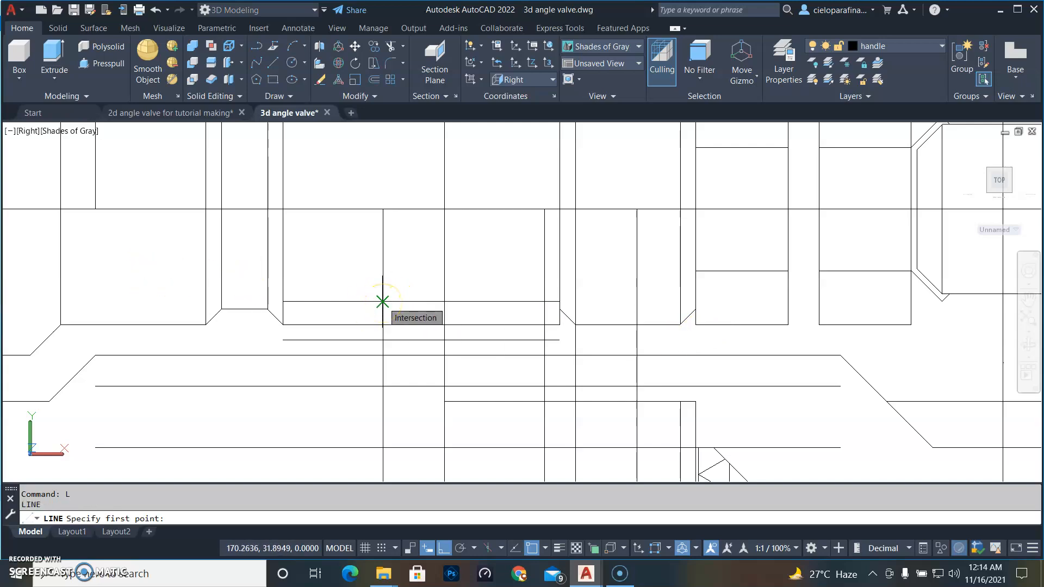
{"action": "left_click", "coordinate": [382, 301]}
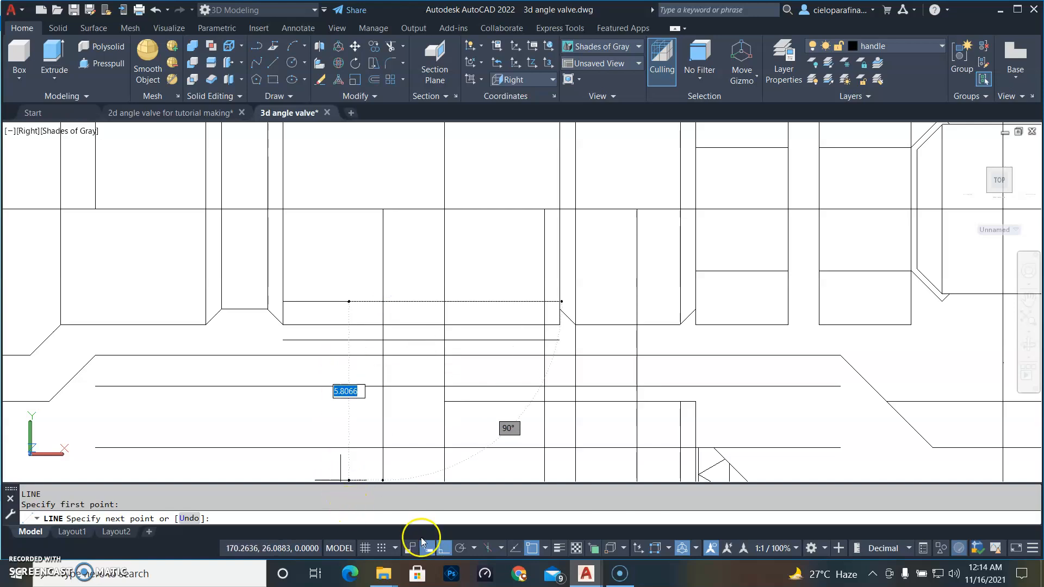
{"action": "left_click", "coordinate": [445, 550]}
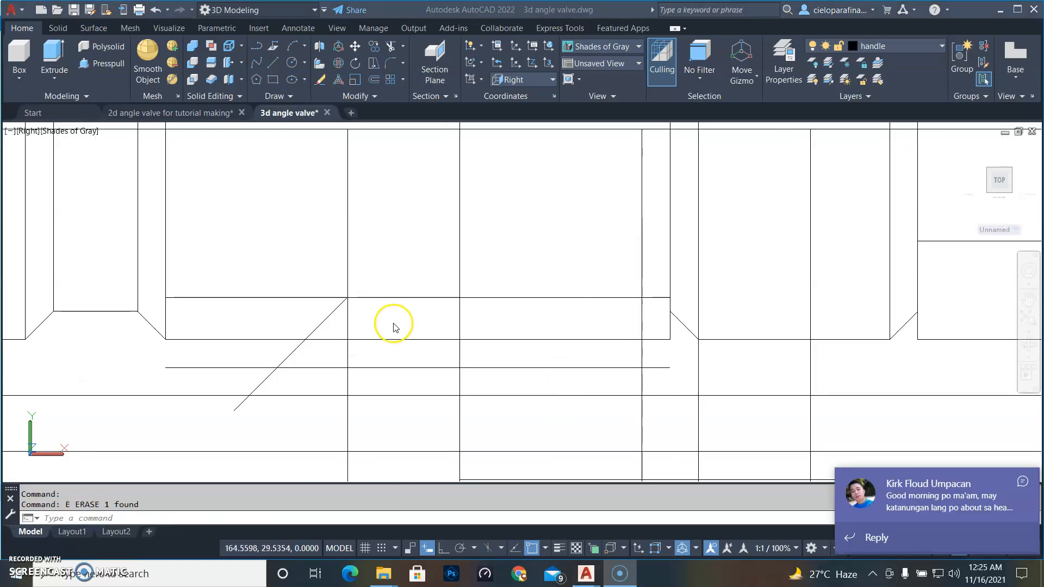
Mirror the diagonal line about the outlet's vertical centerline, keeping the original, and undo the trim made after it
{"action": "left_click", "coordinate": [320, 329]}
{"action": "left_click", "coordinate": [321, 325]}
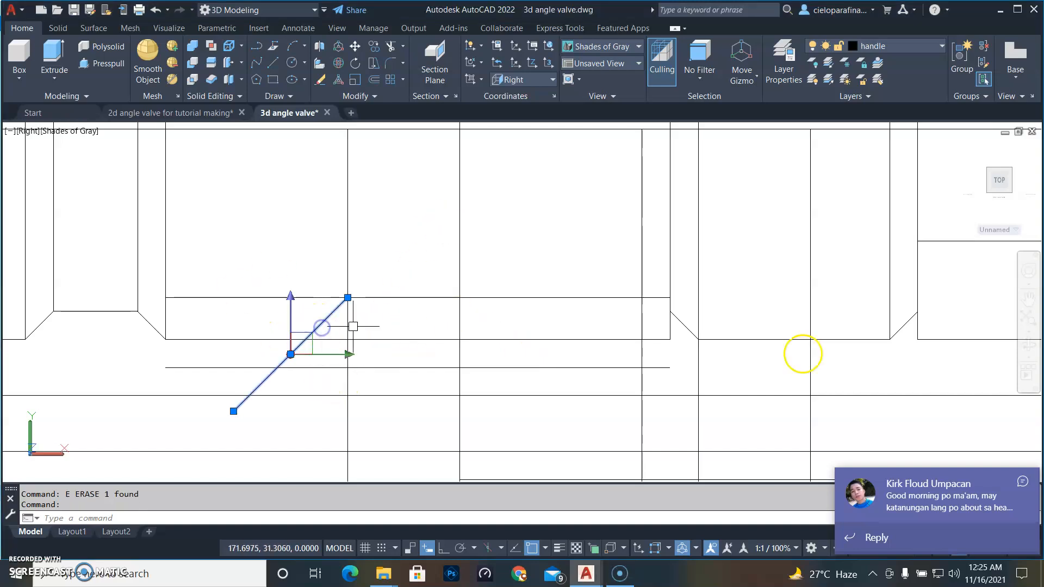
{"action": "type", "text": "m"}
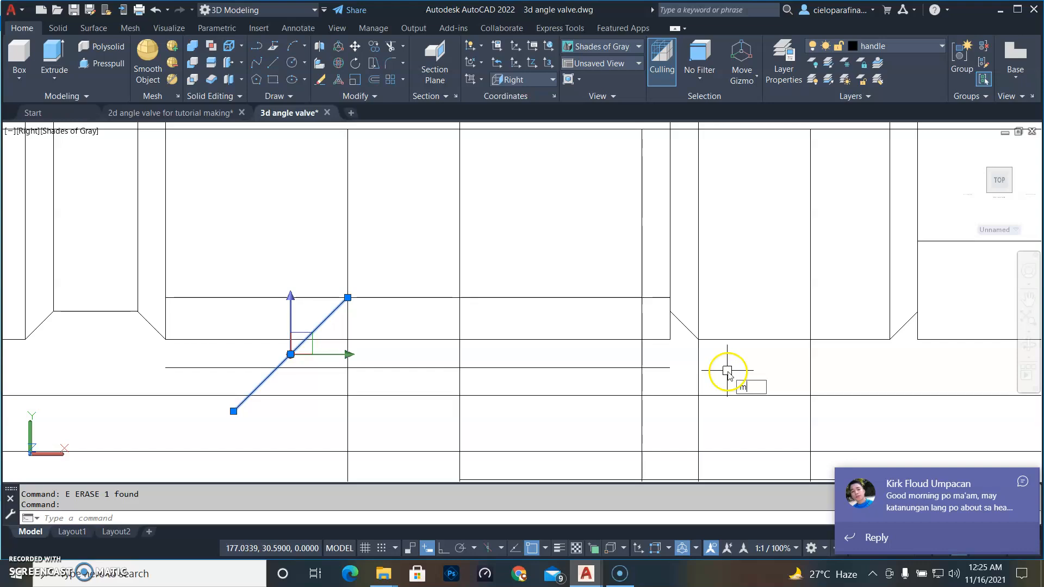
{"action": "type", "text": "i"}
{"action": "key", "text": "Return"}
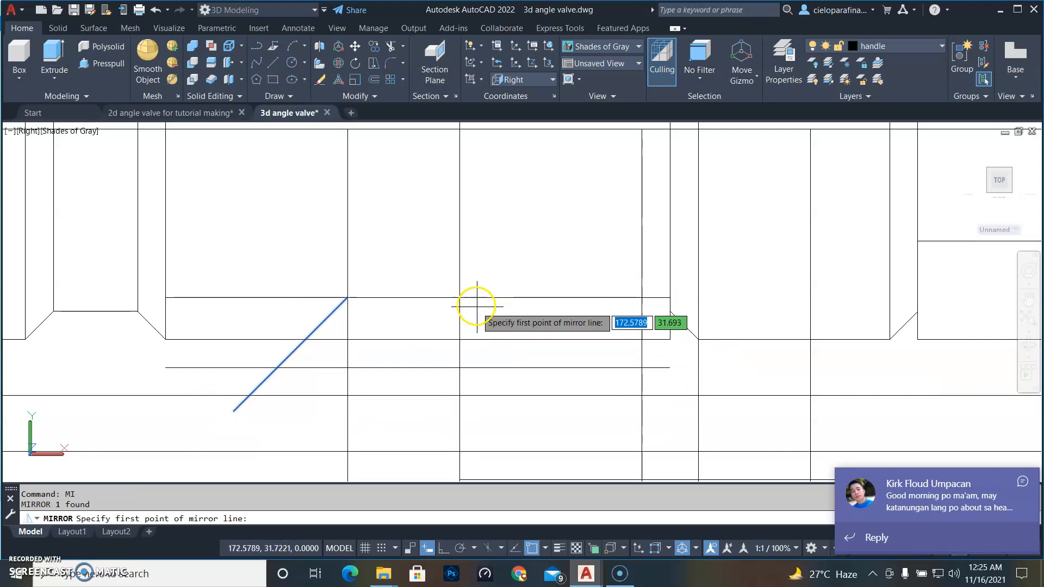
{"action": "left_click", "coordinate": [459, 297]}
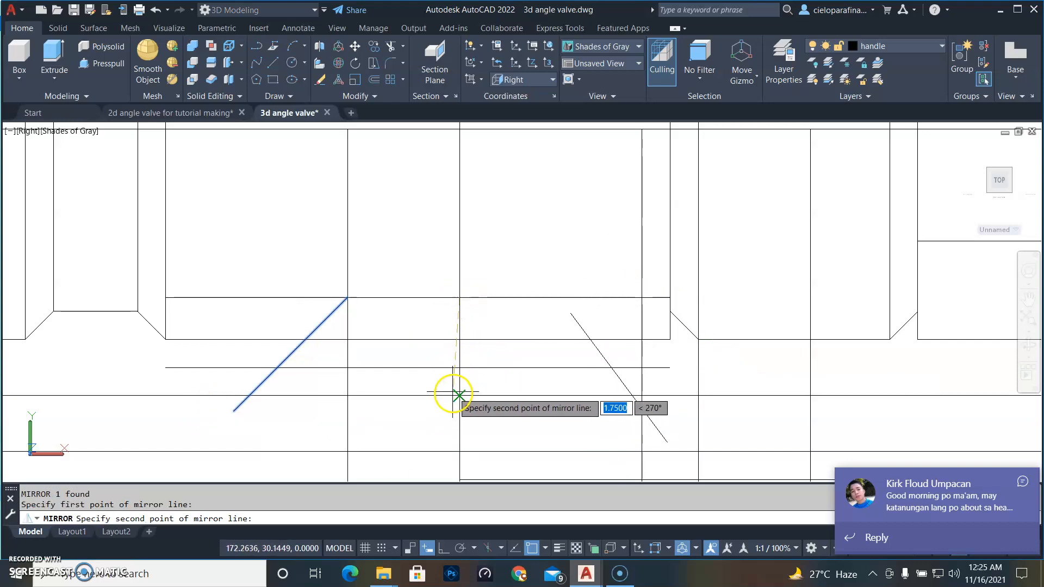
{"action": "left_click", "coordinate": [444, 548]}
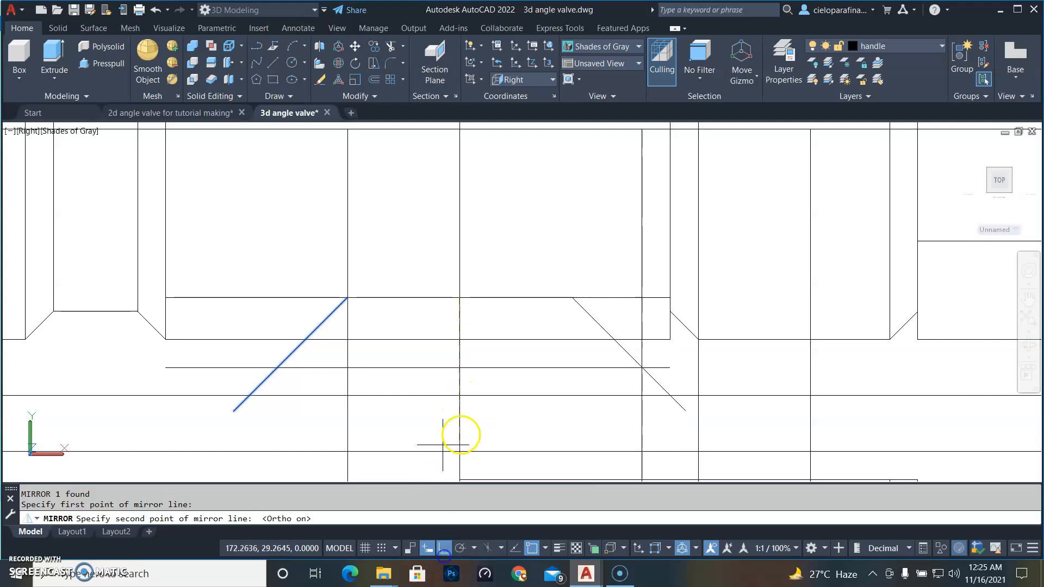
{"action": "left_click", "coordinate": [458, 396]}
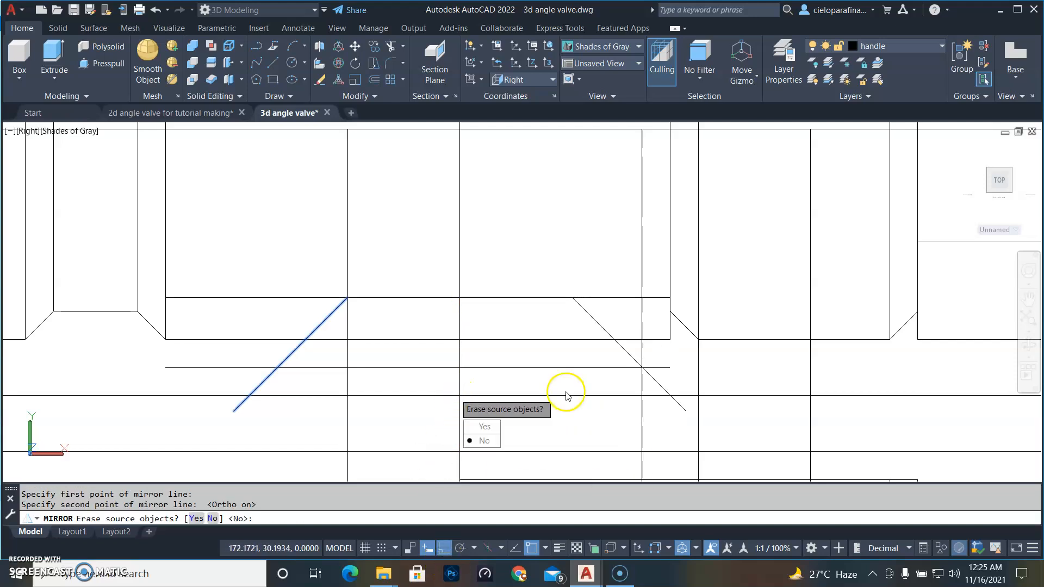
{"action": "key", "text": "ctrl+z"}
Check the tapered outlet passage profile in the 2d angle valve drawing and return to the 3d angle valve drawing
{"action": "mouse_move", "coordinate": [154, 116]}
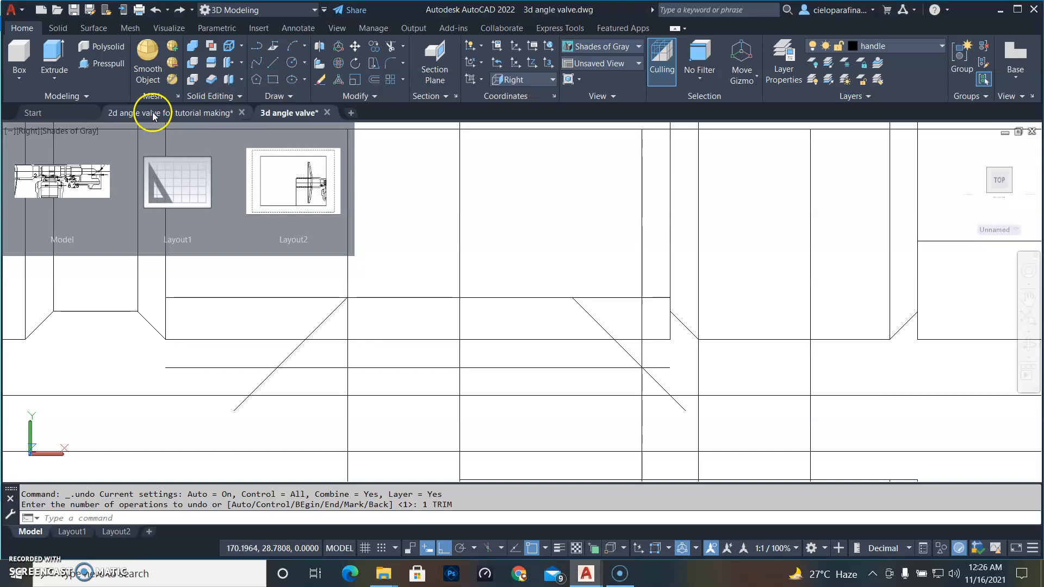
{"action": "left_click", "coordinate": [65, 182]}
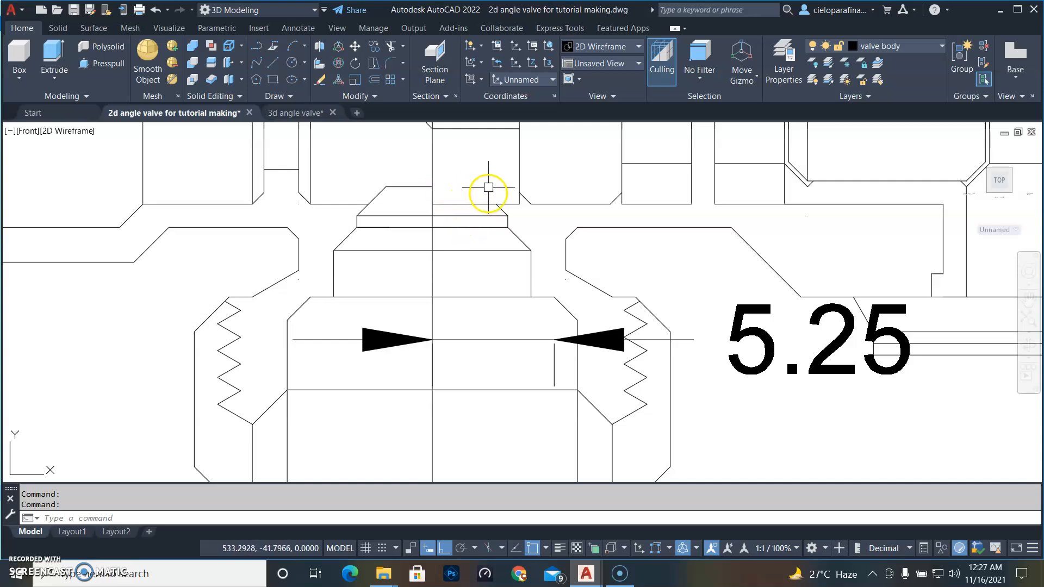
{"action": "left_click", "coordinate": [299, 112]}
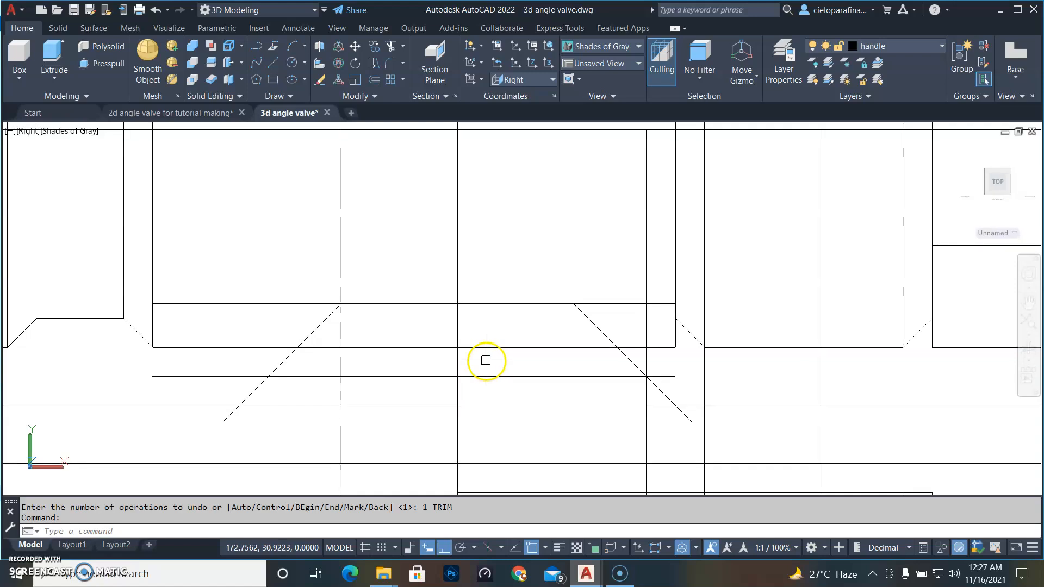
Trim the lines around the left diagonal so it forms a taper between the upper and lower horizontal profile lines, removing its leftover end
{"action": "type", "text": "tr"}
{"action": "key", "text": "Return"}
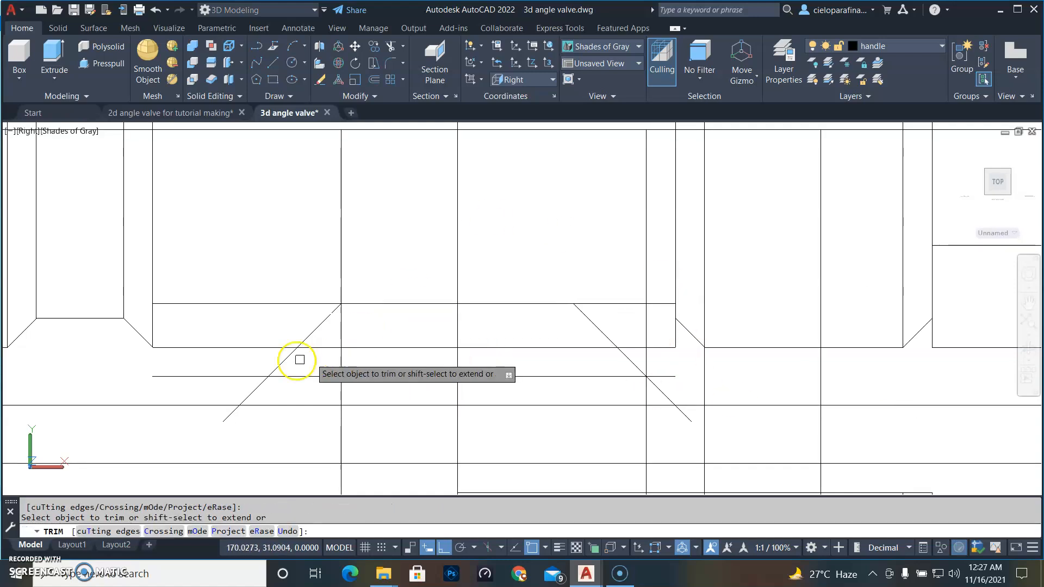
{"action": "left_click", "coordinate": [252, 303]}
{"action": "left_click", "coordinate": [340, 330]}
{"action": "left_click", "coordinate": [332, 348]}
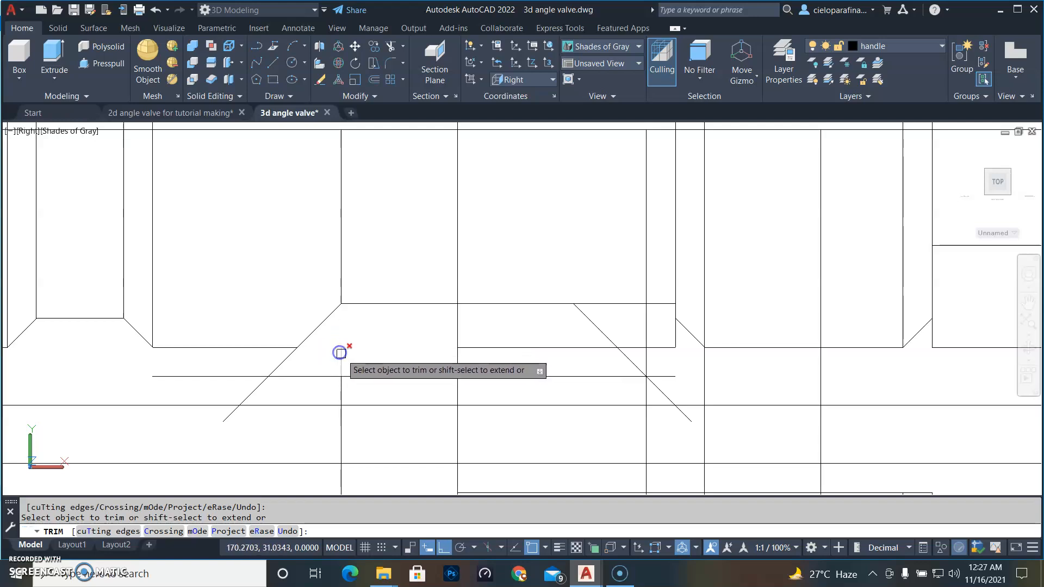
{"action": "left_click", "coordinate": [227, 378]}
{"action": "left_click", "coordinate": [255, 390]}
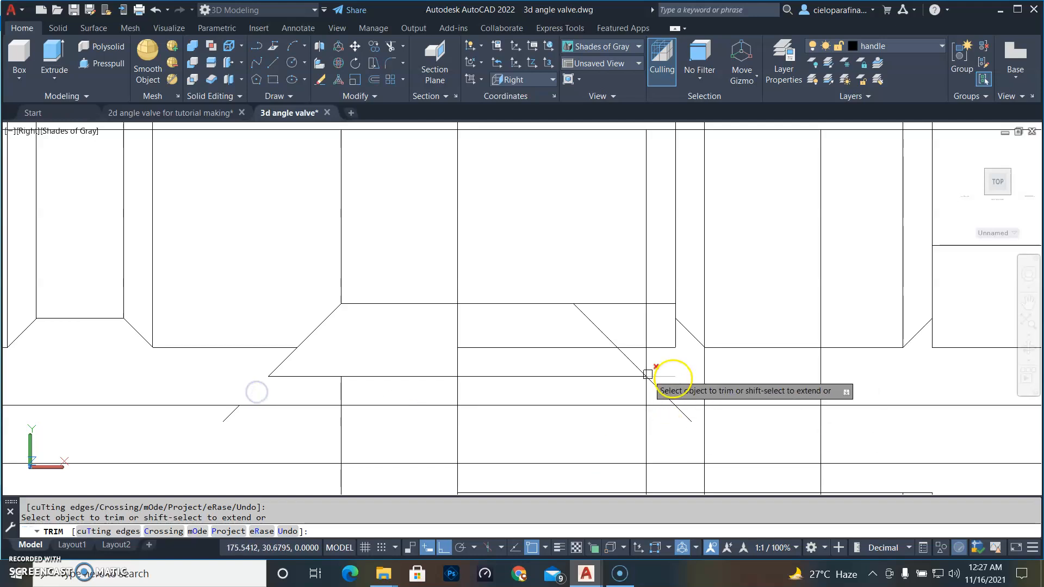
{"action": "left_click", "coordinate": [231, 415]}
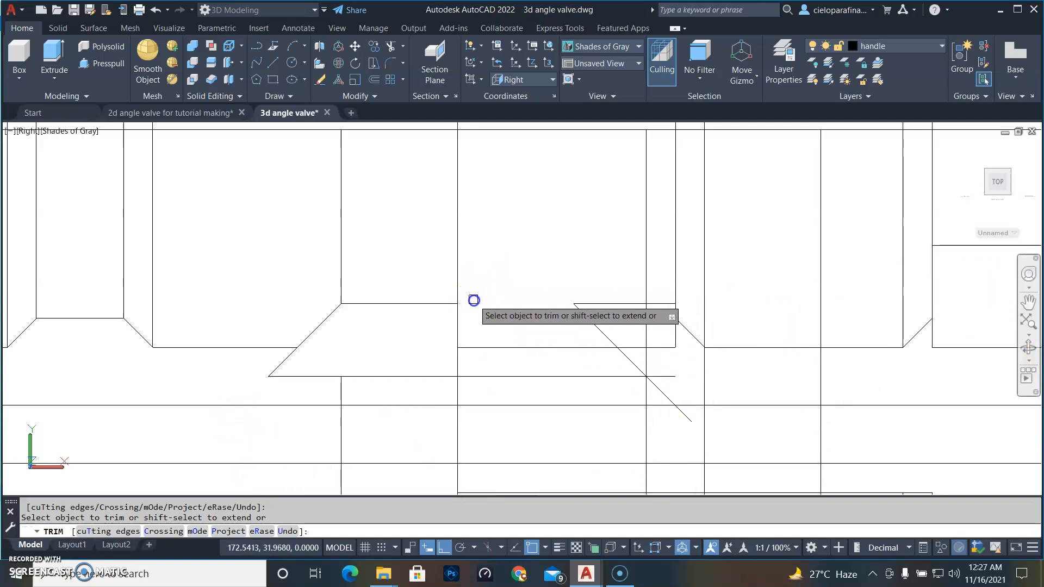
Trim the excess lines around the right diagonal, leaving only its short segment between the two lower horizontal profile lines
{"action": "left_click", "coordinate": [610, 304]}
{"action": "left_click", "coordinate": [583, 313]}
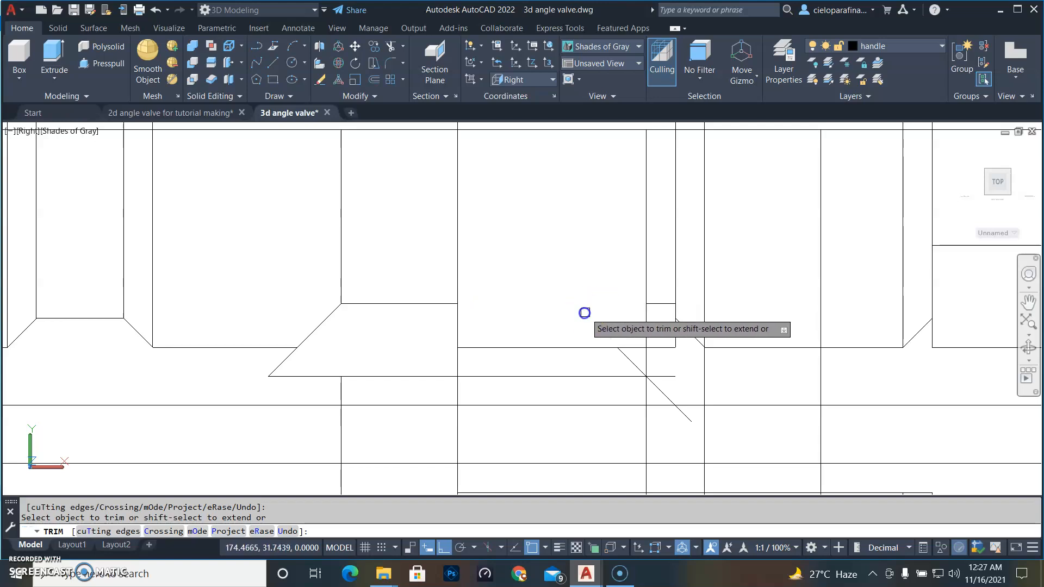
{"action": "left_click", "coordinate": [657, 354]}
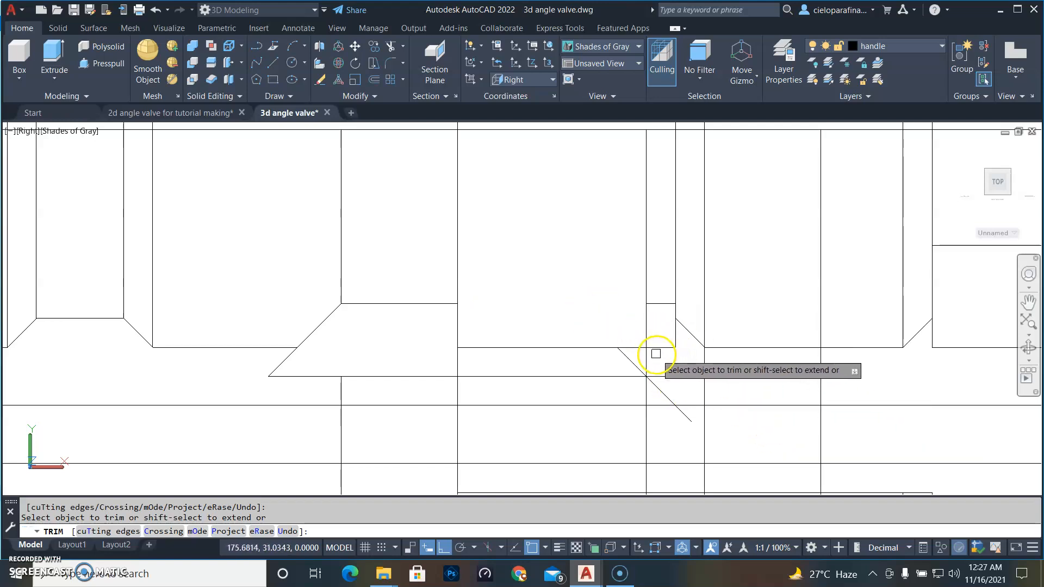
{"action": "left_click", "coordinate": [658, 301]}
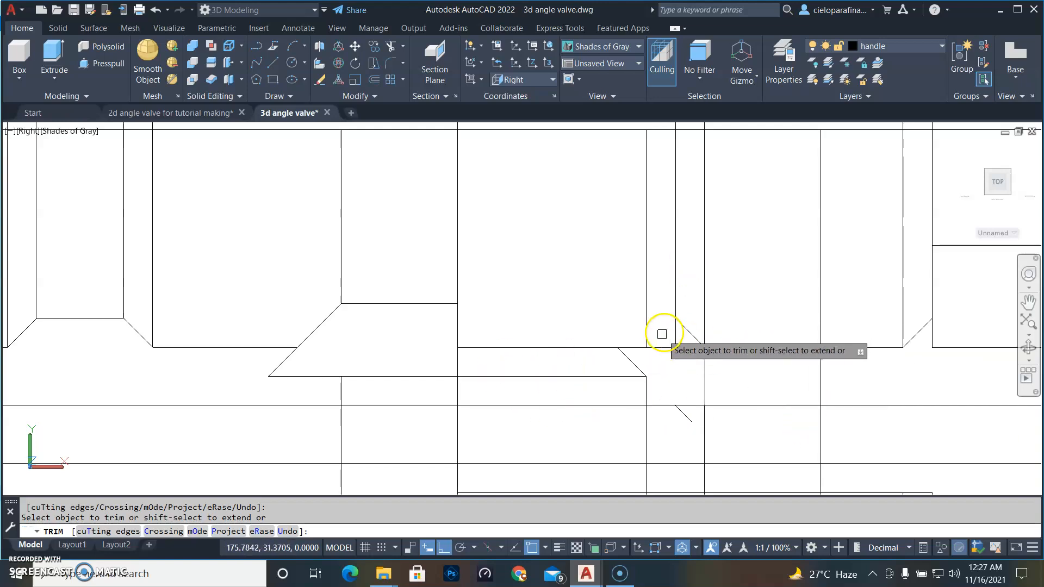
{"action": "key", "text": "Escape"}
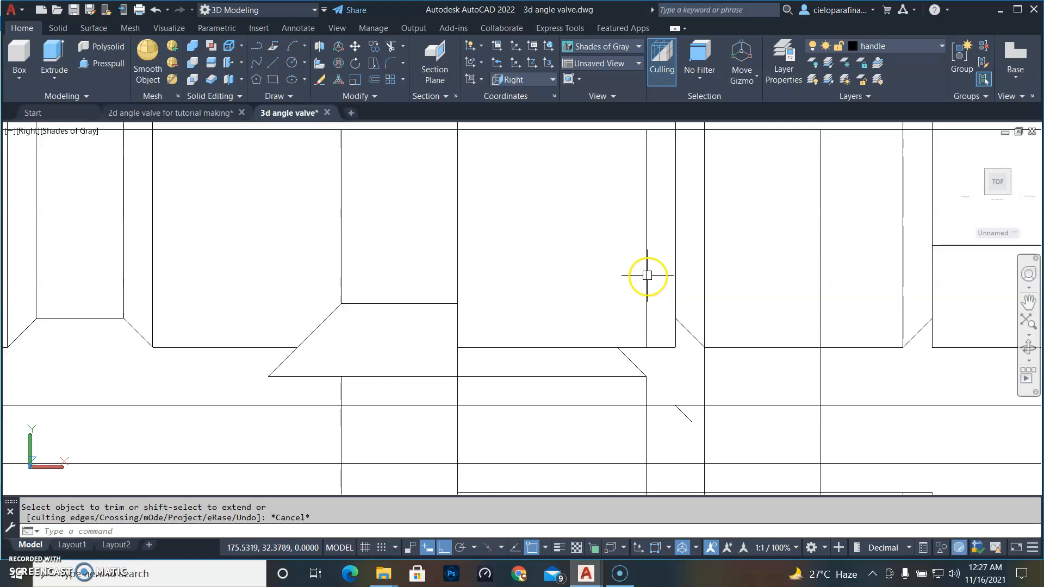
Erase the leftover vertical segment above the right taper and the short stray diagonal piece below it
{"action": "left_click", "coordinate": [647, 276]}
{"action": "type", "text": "e"}
{"action": "key", "text": "Return"}
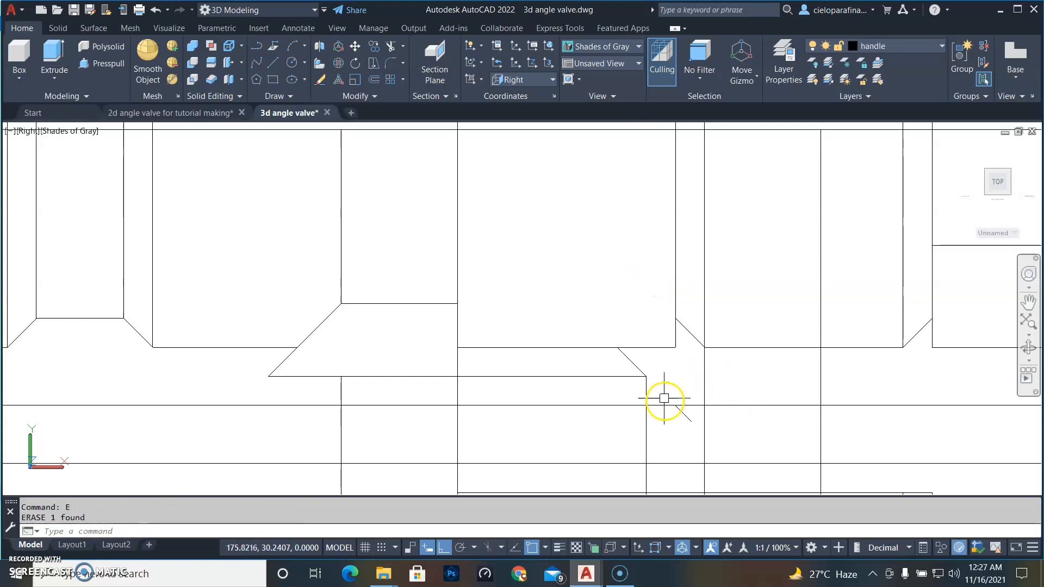
{"action": "left_click", "coordinate": [658, 387]}
{"action": "left_click", "coordinate": [701, 427]}
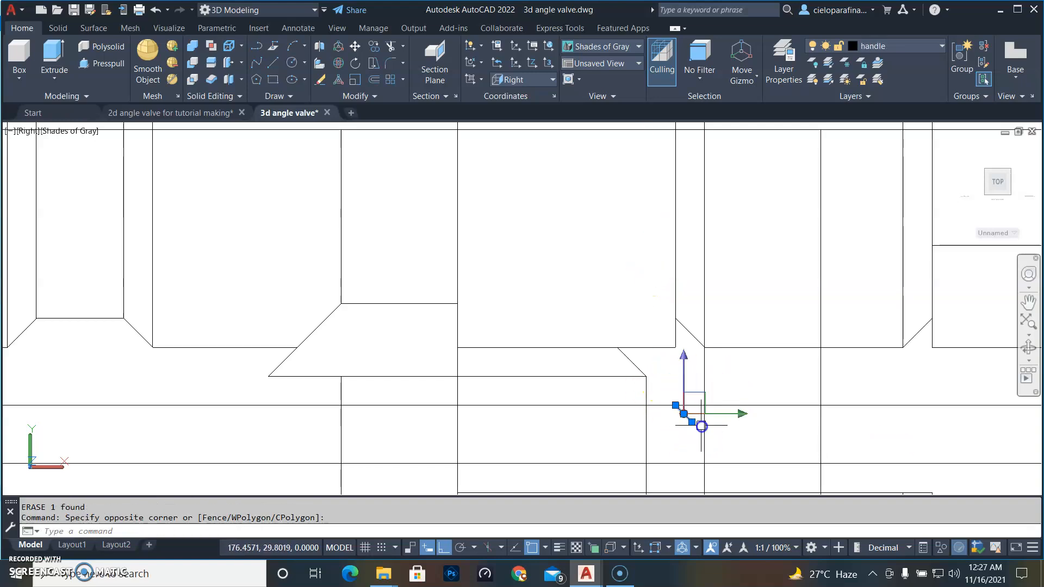
{"action": "type", "text": "e"}
{"action": "key", "text": "Return"}
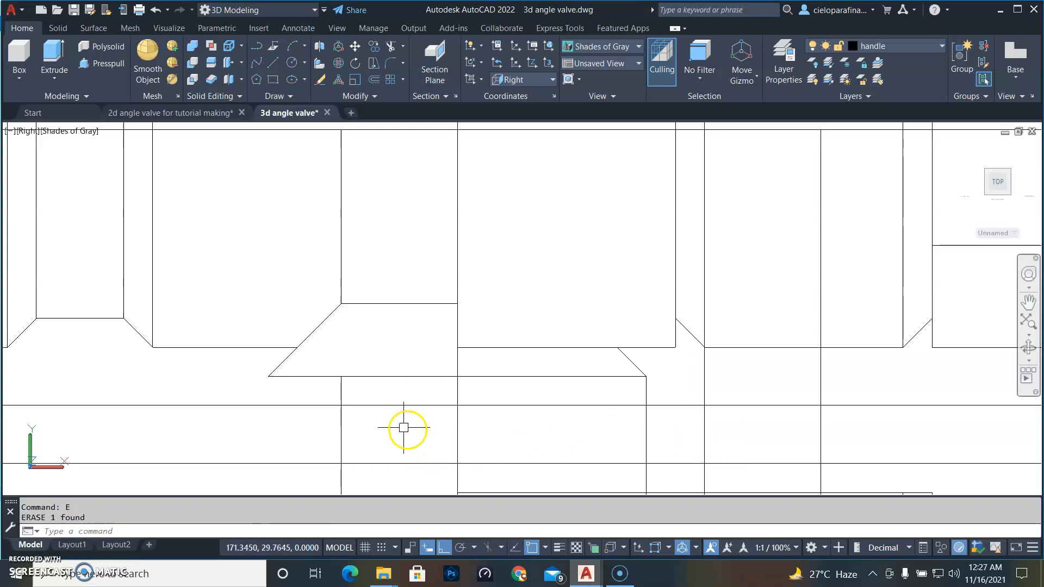
Draw a short vertical line from the left taper's lower end down to the next horizontal construction line
{"action": "scroll", "coordinate": [403, 427], "scroll_direction": "down", "scroll_amount": 3}
{"action": "middle_click_drag", "start_coordinate": [403, 427], "coordinate": [459, 369]}
{"action": "scroll", "coordinate": [451, 367], "scroll_direction": "up", "scroll_amount": 2}
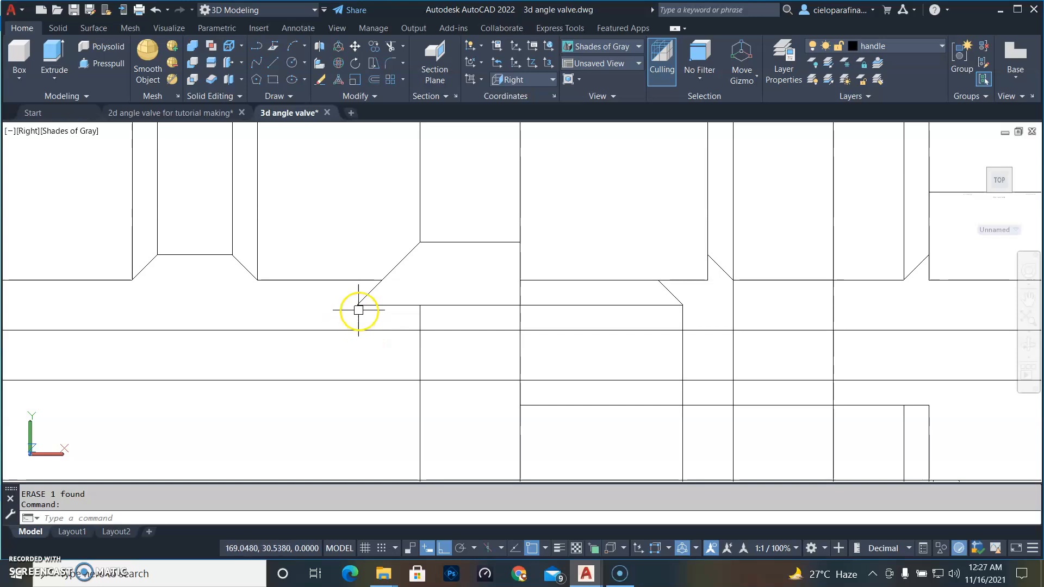
{"action": "type", "text": "l"}
{"action": "key", "text": "Return"}
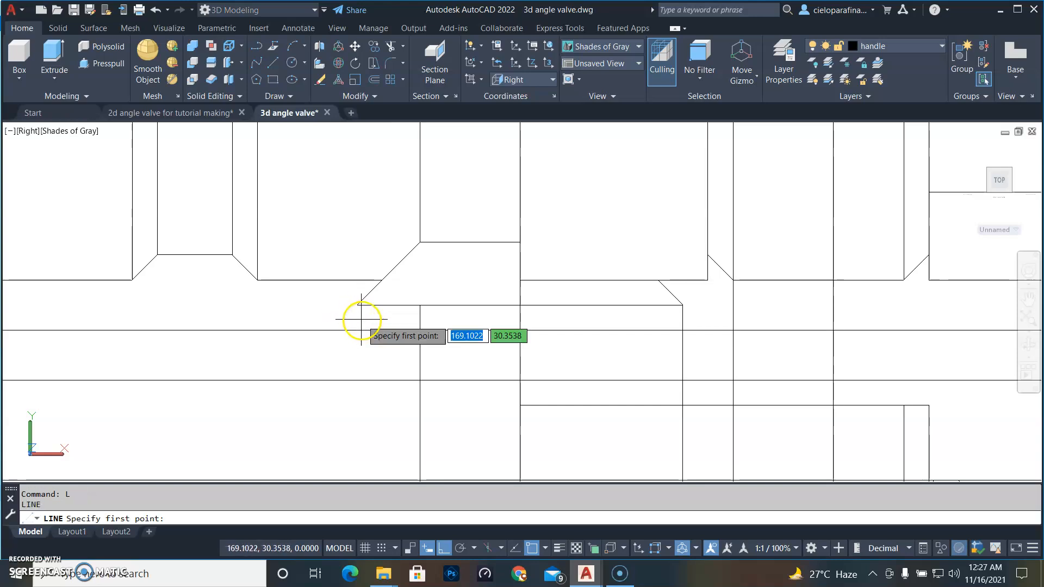
{"action": "left_click", "coordinate": [358, 305]}
{"action": "left_click", "coordinate": [365, 326]}
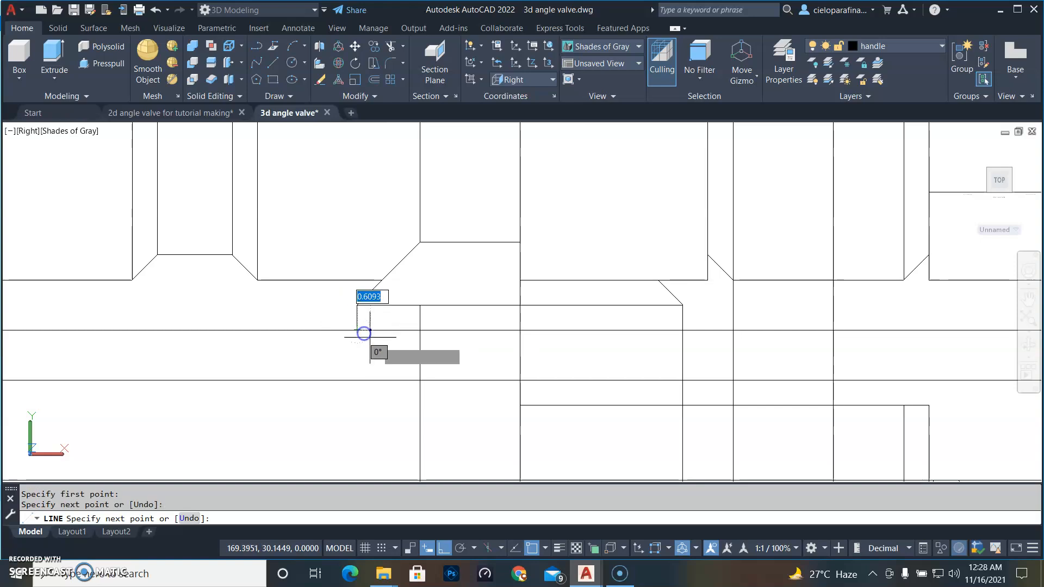
{"action": "key", "text": "Return"}
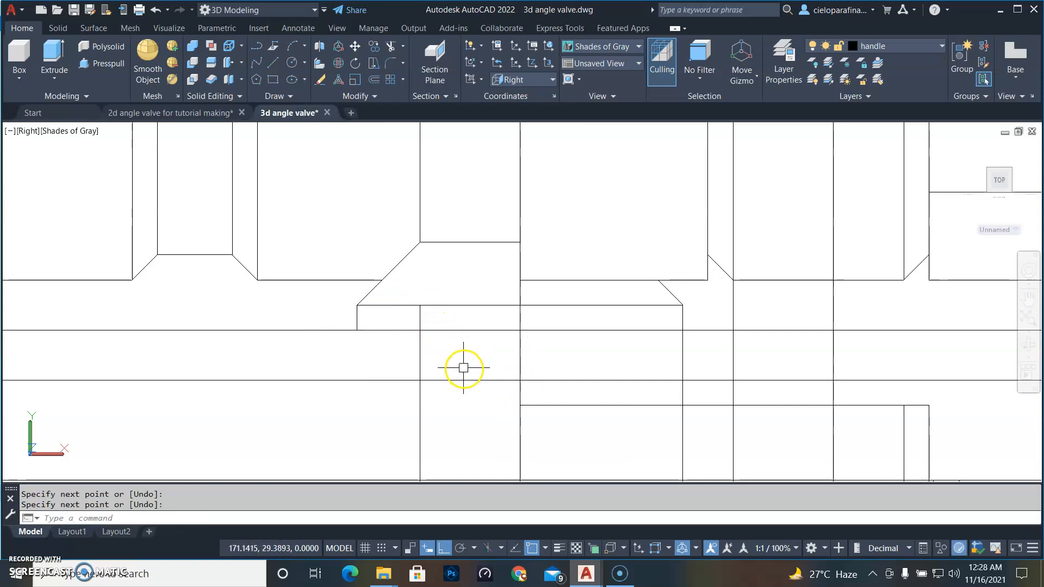
Copy the right taper's diagonal from its upper endpoint to where the vertical line below it meets the next horizontal construction line
{"action": "middle_click_drag", "start_coordinate": [435, 353], "coordinate": [416, 284]}
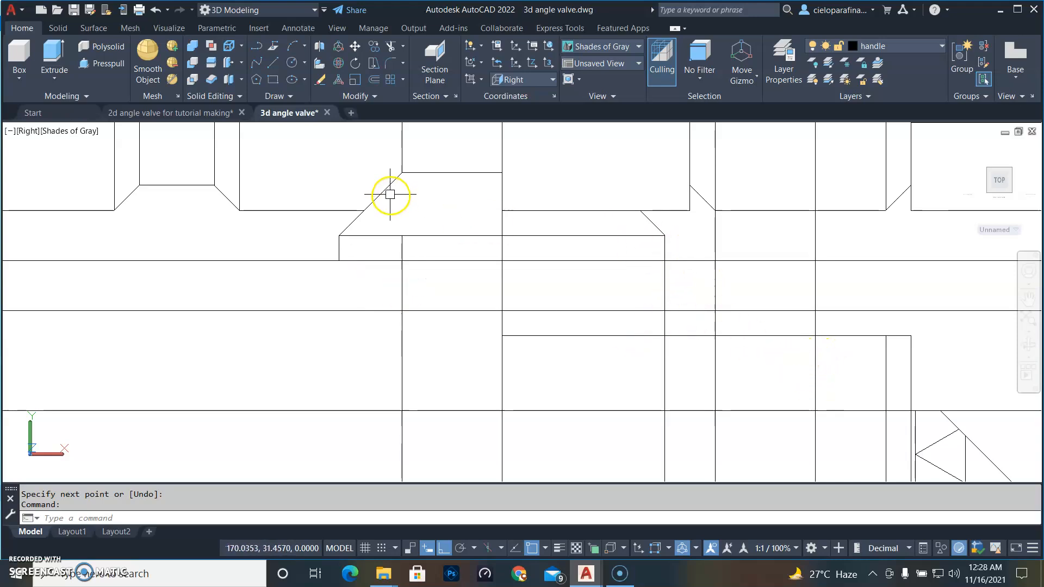
{"action": "scroll", "coordinate": [714, 269], "scroll_direction": "down", "scroll_amount": 2}
{"action": "middle_click_drag", "start_coordinate": [716, 277], "coordinate": [517, 315]}
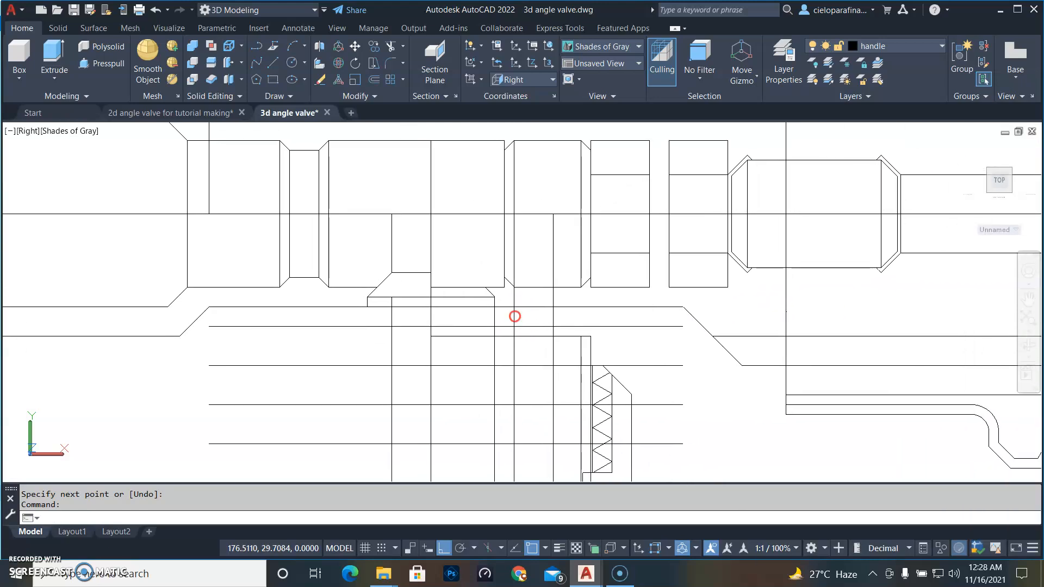
{"action": "scroll", "coordinate": [477, 299], "scroll_direction": "up", "scroll_amount": 2}
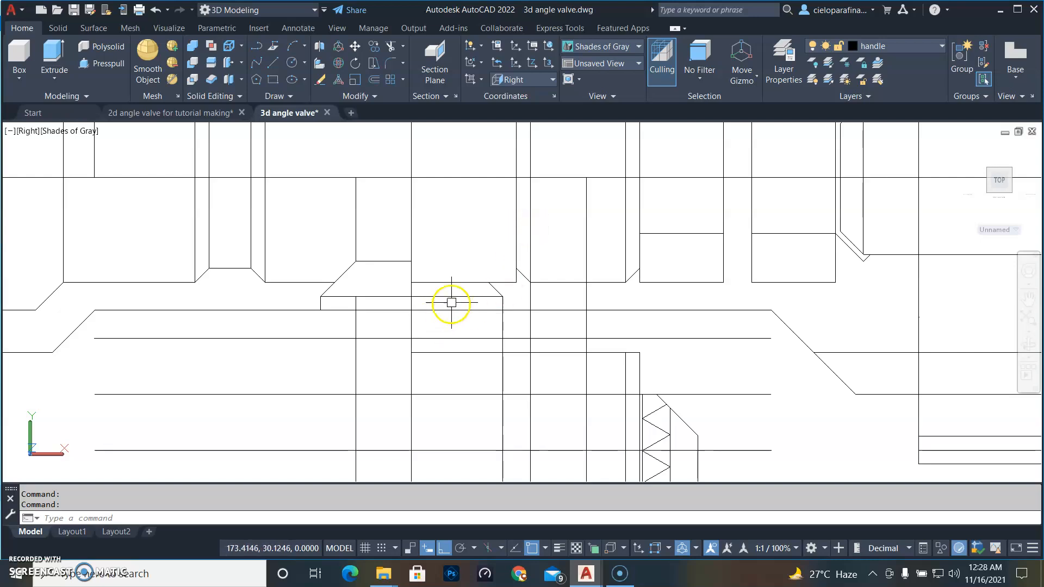
{"action": "left_click", "coordinate": [497, 289]}
{"action": "scroll", "coordinate": [506, 293], "scroll_direction": "up", "scroll_amount": 3}
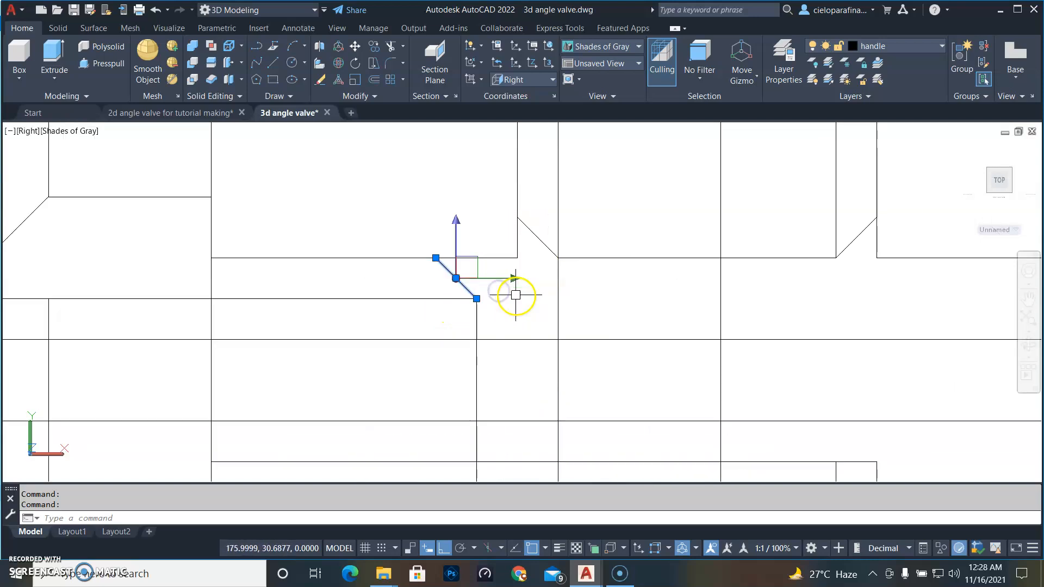
{"action": "type", "text": "co"}
{"action": "key", "text": "Return"}
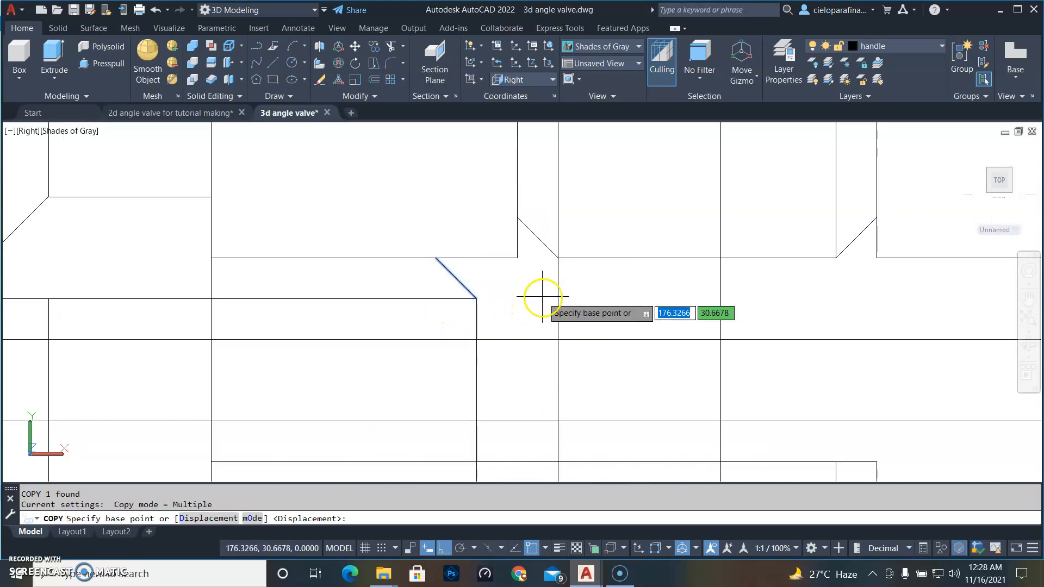
{"action": "left_click", "coordinate": [435, 258]}
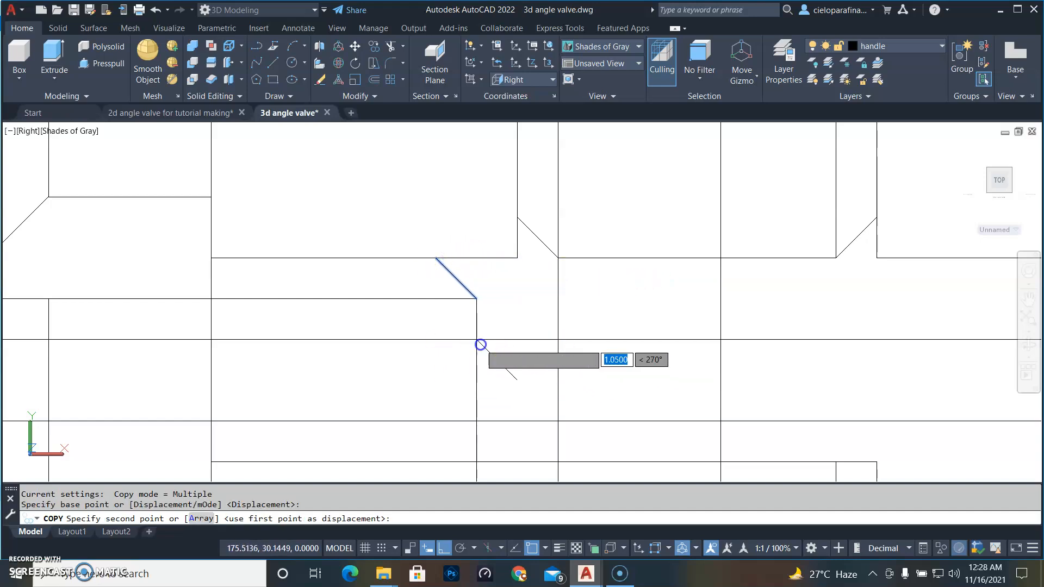
{"action": "left_click", "coordinate": [477, 340]}
{"action": "key", "text": "Escape"}
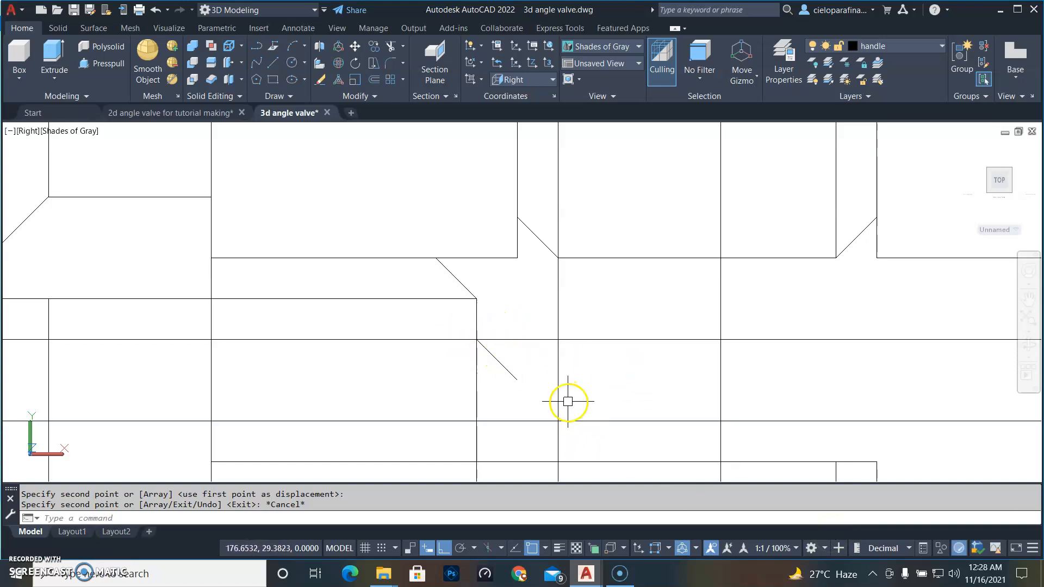
Extend the copied diagonal below the right taper down to where the next vertical and horizontal construction lines meet
{"action": "type", "text": "ex"}
{"action": "key", "text": "Return"}
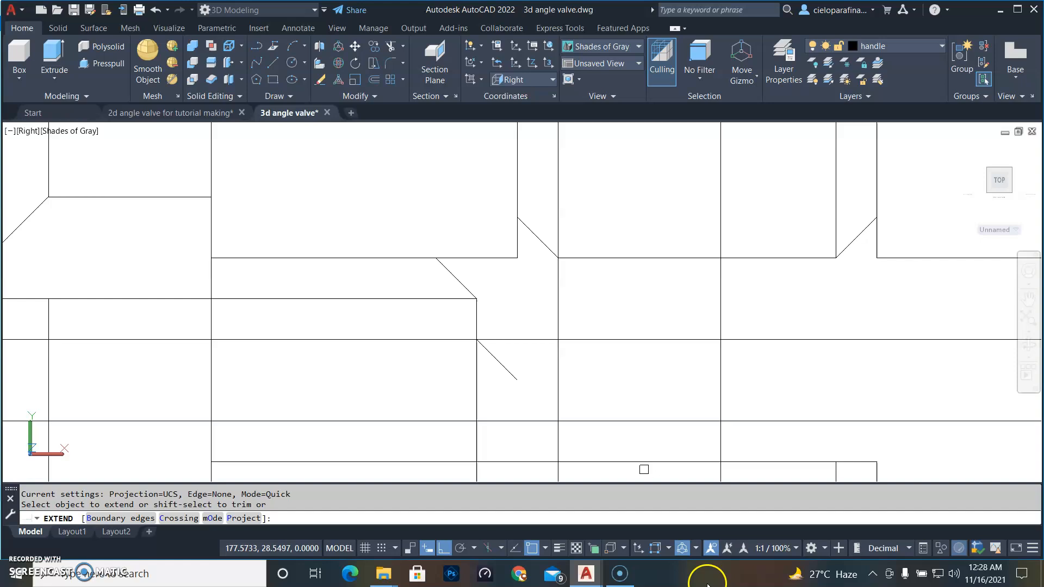
{"action": "left_click", "coordinate": [508, 370]}
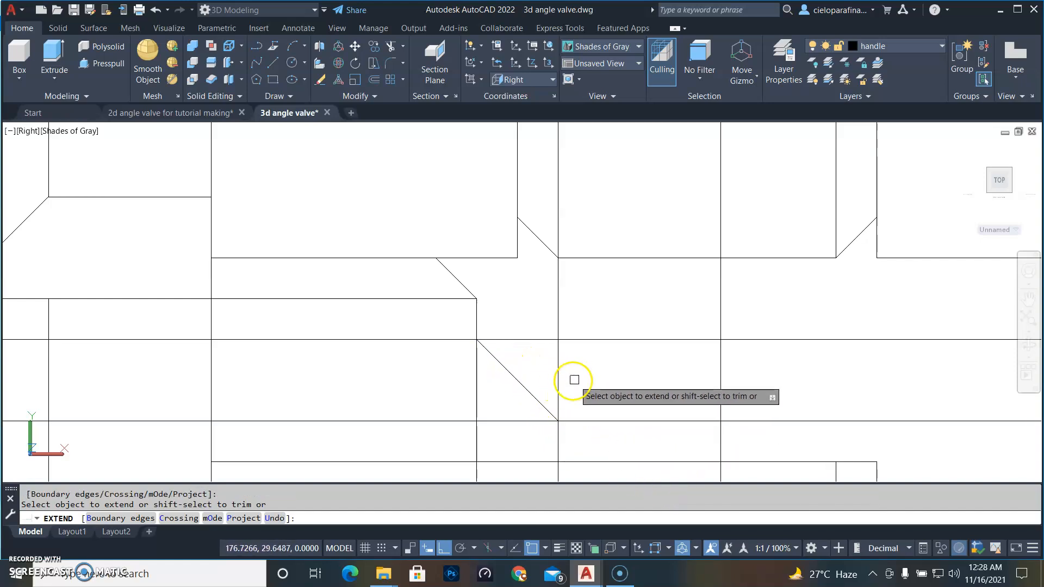
{"action": "key", "text": "Escape"}
{"action": "scroll", "coordinate": [582, 394], "scroll_direction": "down", "scroll_amount": 2}
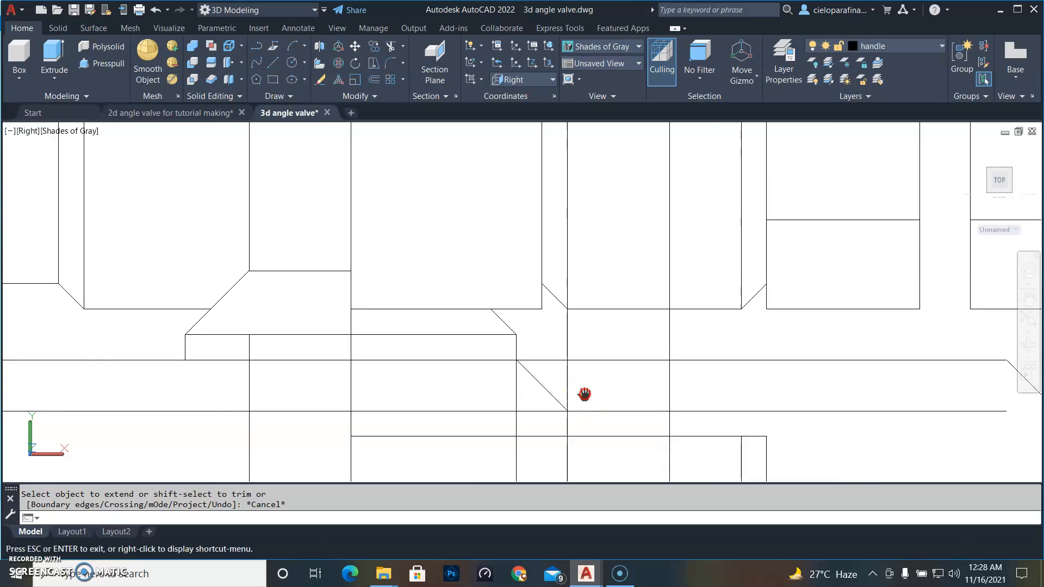
Trim the two vertical segments beside the extended diagonal, between the horizontal lines at its upper and lower ends
{"action": "middle_click_drag", "start_coordinate": [582, 393], "coordinate": [643, 295]}
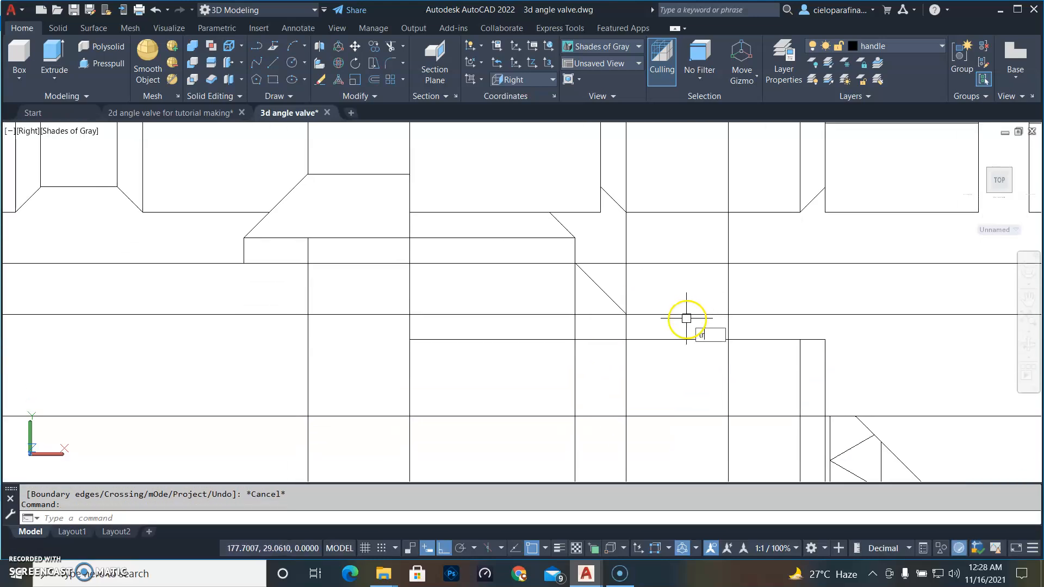
{"action": "type", "text": "tr"}
{"action": "key", "text": "Return"}
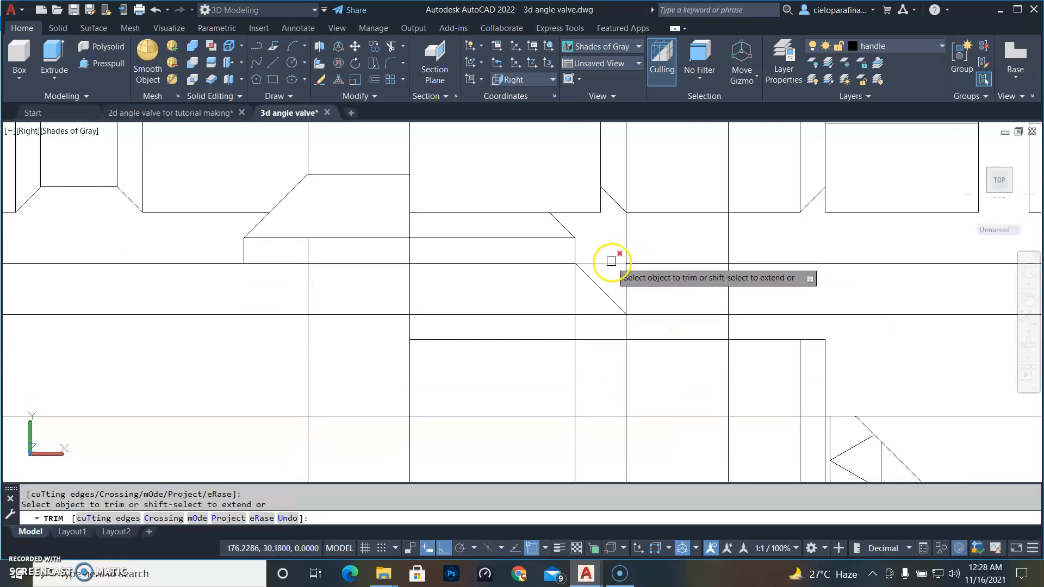
{"action": "left_click", "coordinate": [626, 283]}
{"action": "left_click", "coordinate": [575, 283]}
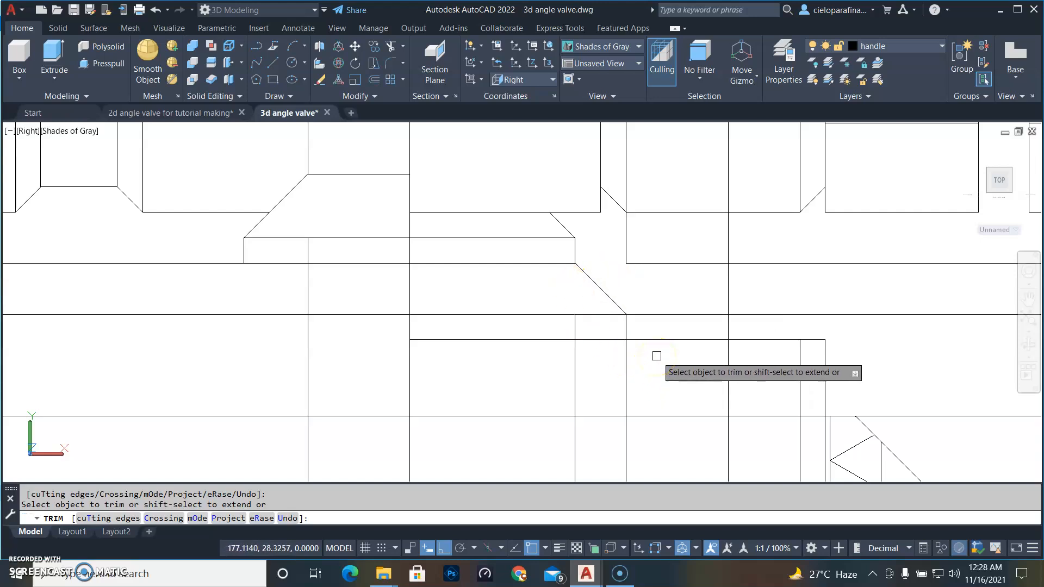
{"action": "key", "text": "Escape"}
{"action": "middle_click_drag", "start_coordinate": [660, 354], "coordinate": [648, 300]}
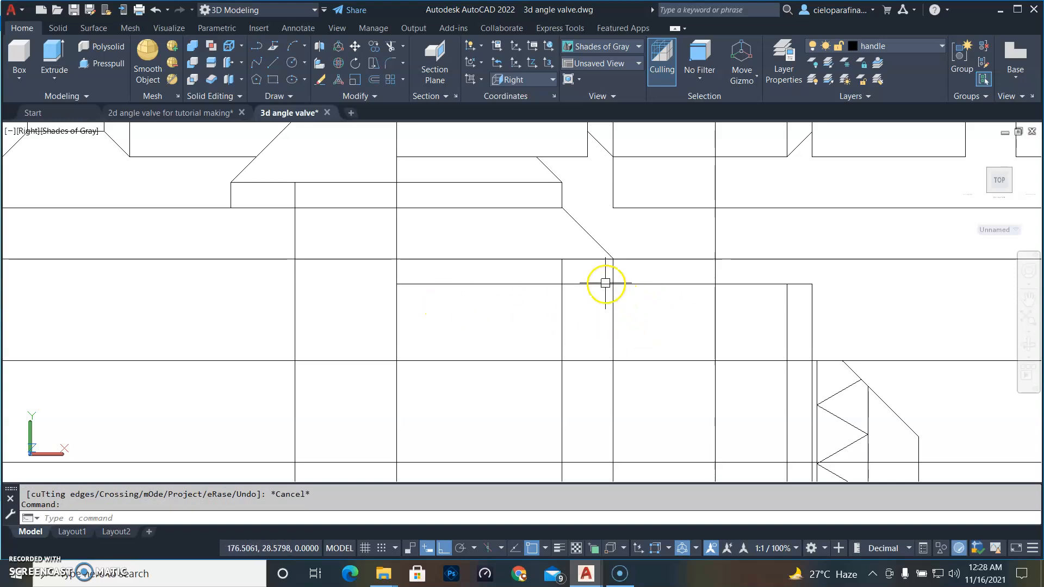
Check the half-width dimension in the 2D angle valve drawing and offset the 3D drawing's vertical centre line 5.25 to the right
{"action": "left_click", "coordinate": [217, 113]}
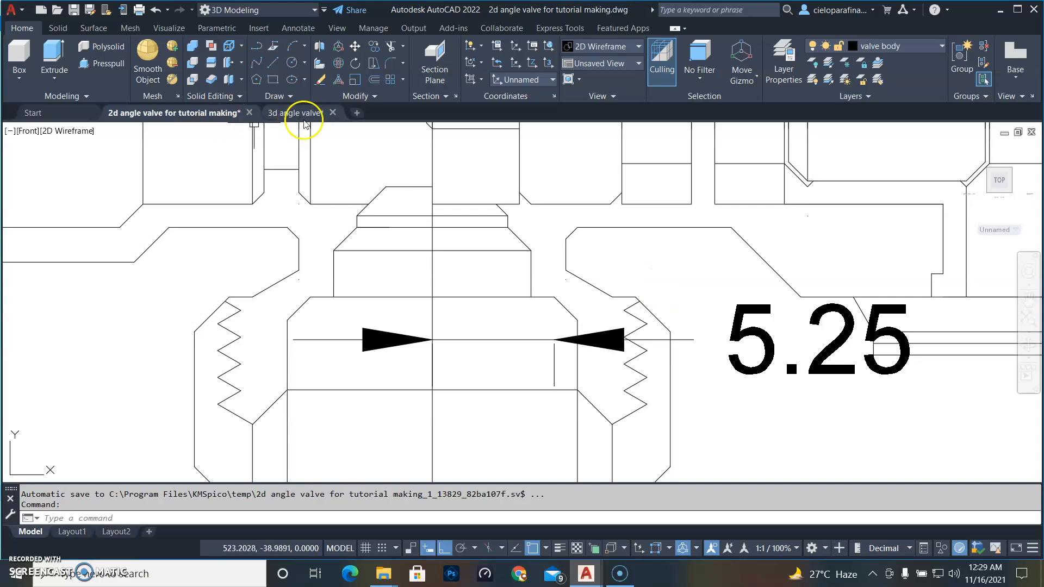
{"action": "left_click", "coordinate": [297, 112]}
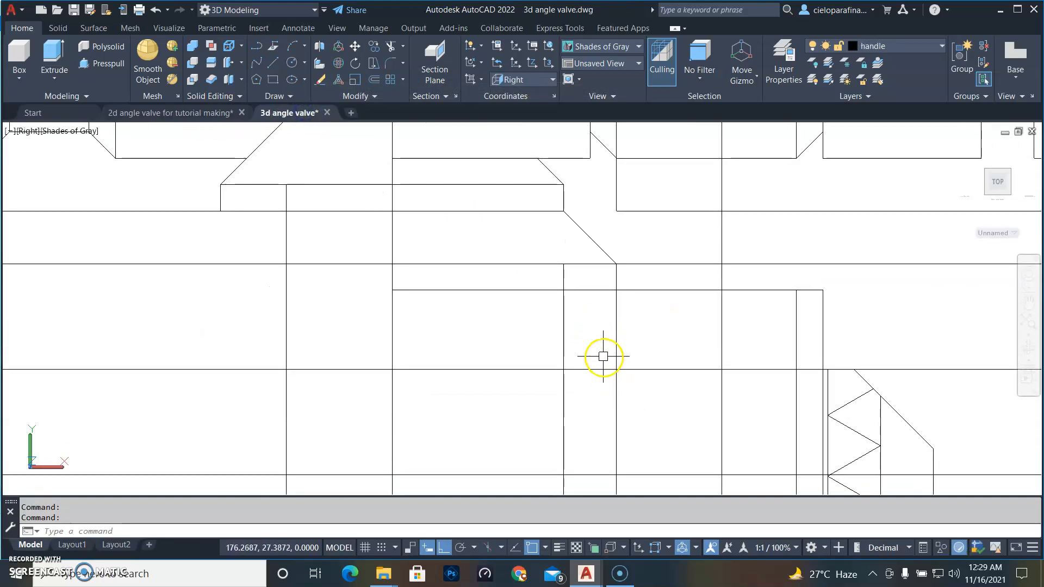
{"action": "type", "text": "o"}
{"action": "key", "text": "Return"}
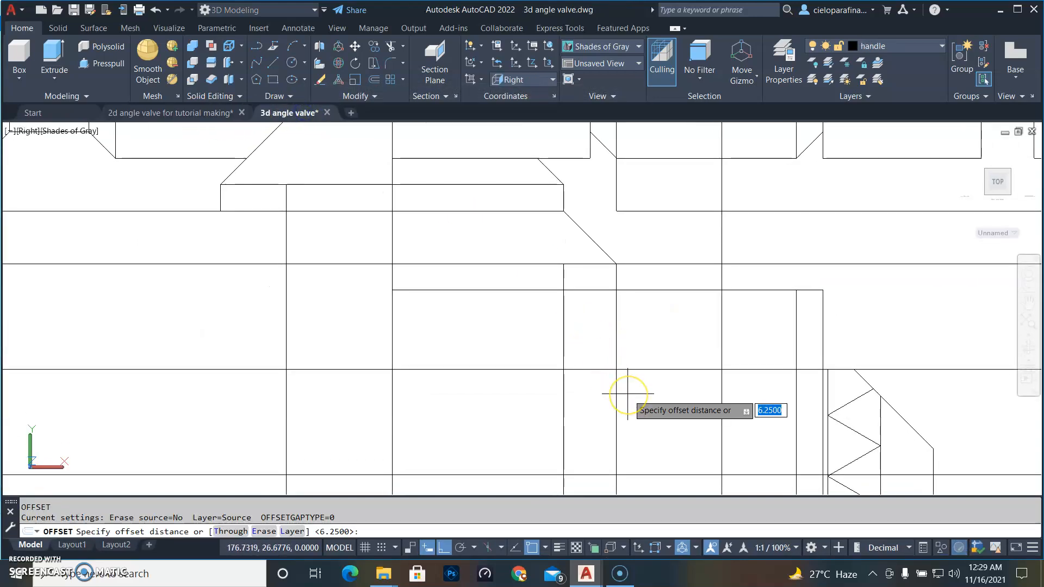
{"action": "type", "text": "5.2"}
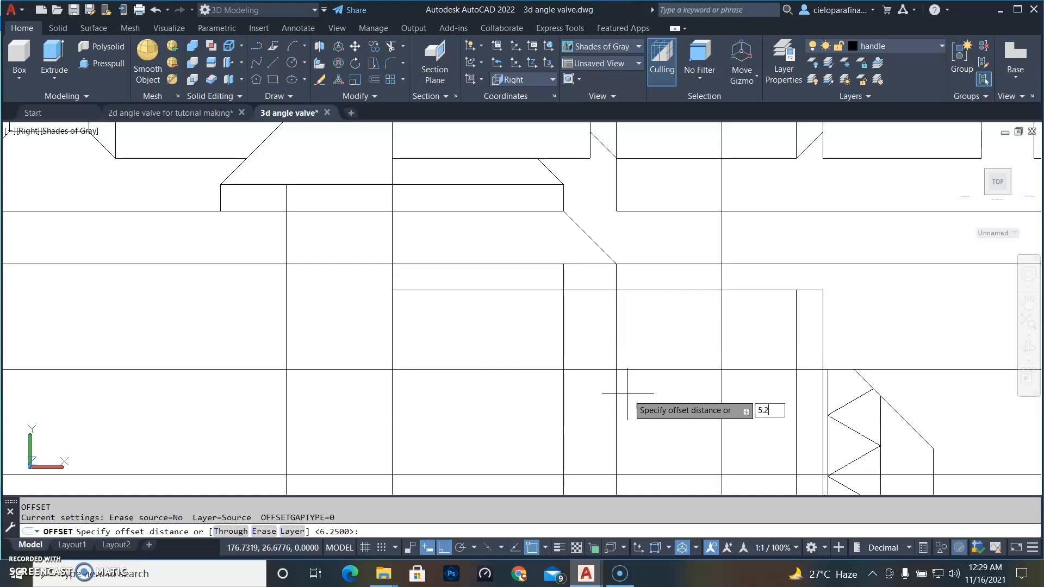
{"action": "type", "text": "5"}
{"action": "key", "text": "Return"}
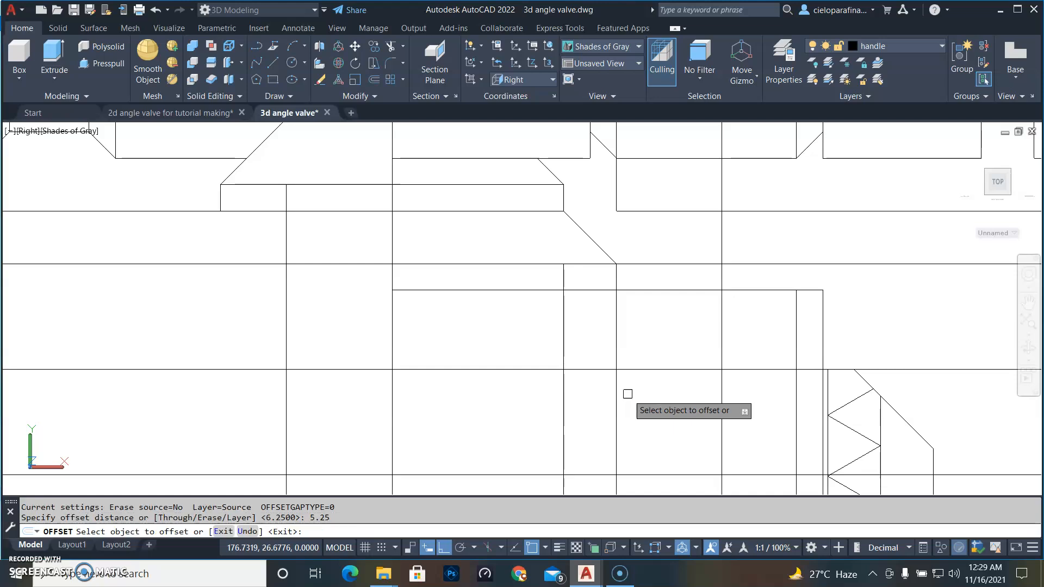
{"action": "left_click", "coordinate": [393, 337]}
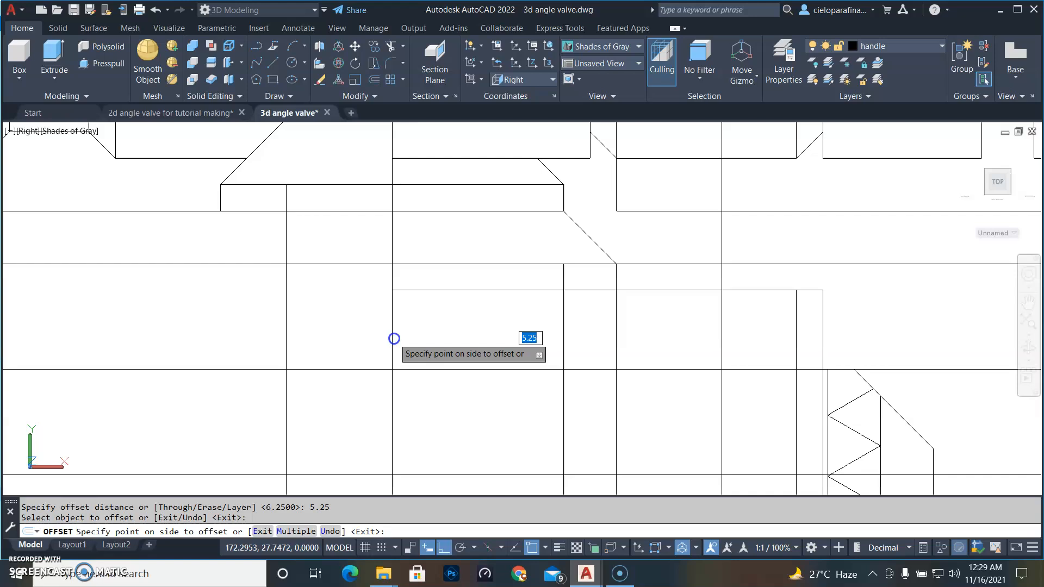
{"action": "left_click", "coordinate": [631, 356]}
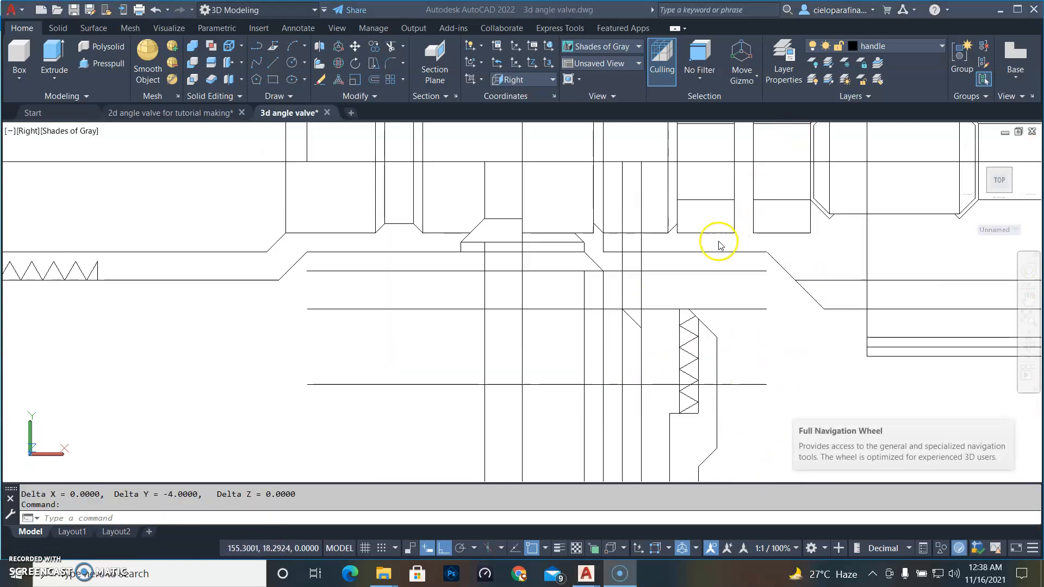
{"action": "scroll", "coordinate": [618, 302], "scroll_direction": "up", "scroll_amount": 1}
{"action": "left_click", "coordinate": [761, 315]}
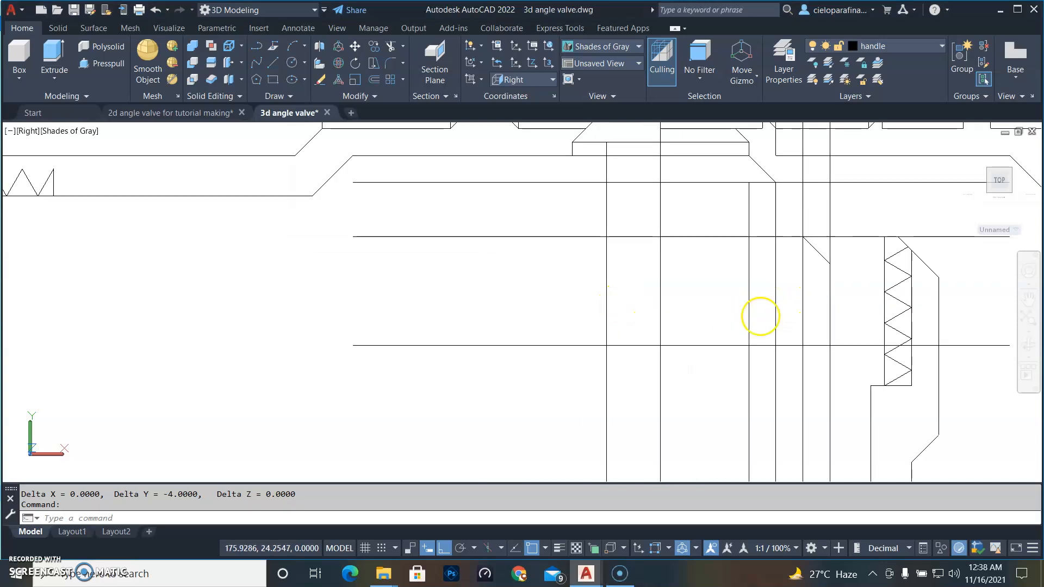
{"action": "mouse_move", "coordinate": [814, 264]}
{"action": "middle_mouse_down"}
{"action": "mouse_move", "coordinate": [625, 329]}
{"action": "mouse_move", "coordinate": [557, 329]}
{"action": "middle_mouse_up"}
{"action": "scroll", "coordinate": [551, 336], "scroll_direction": "up", "scroll_amount": 1}
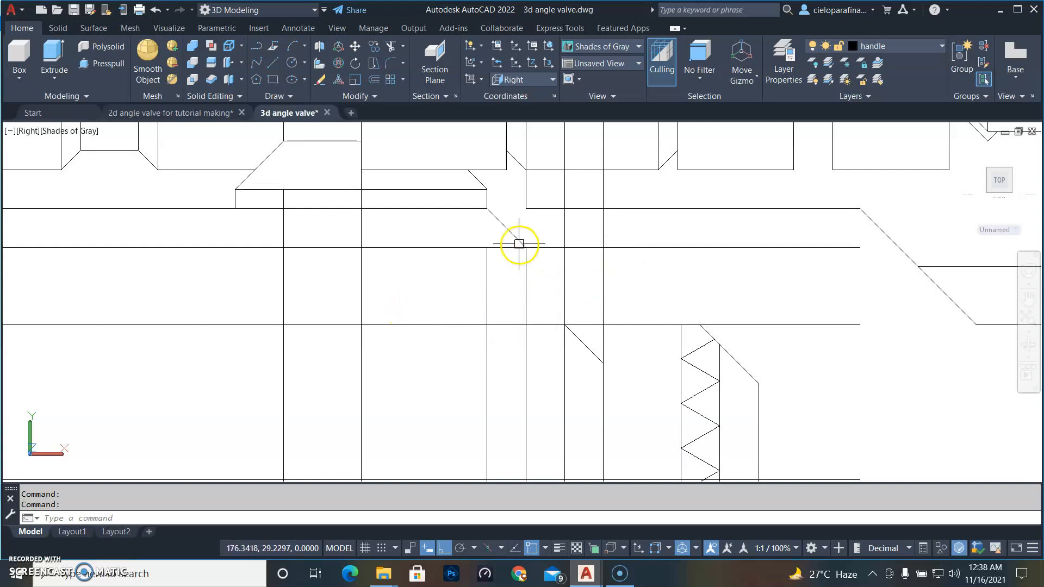
{"action": "right_click", "coordinate": [527, 323]}
{"action": "left_click", "coordinate": [527, 323]}
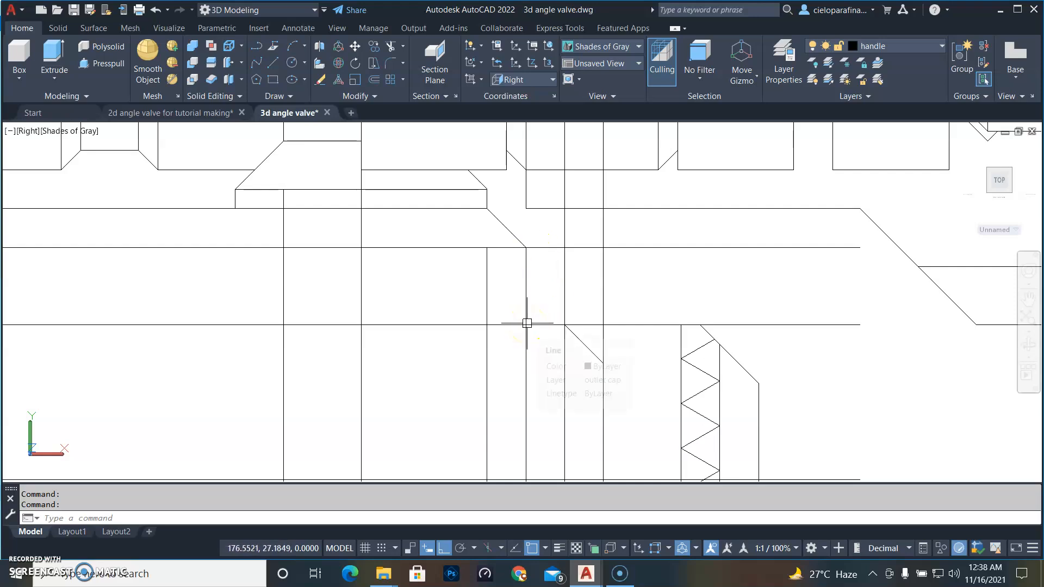
{"action": "left_click", "coordinate": [530, 326]}
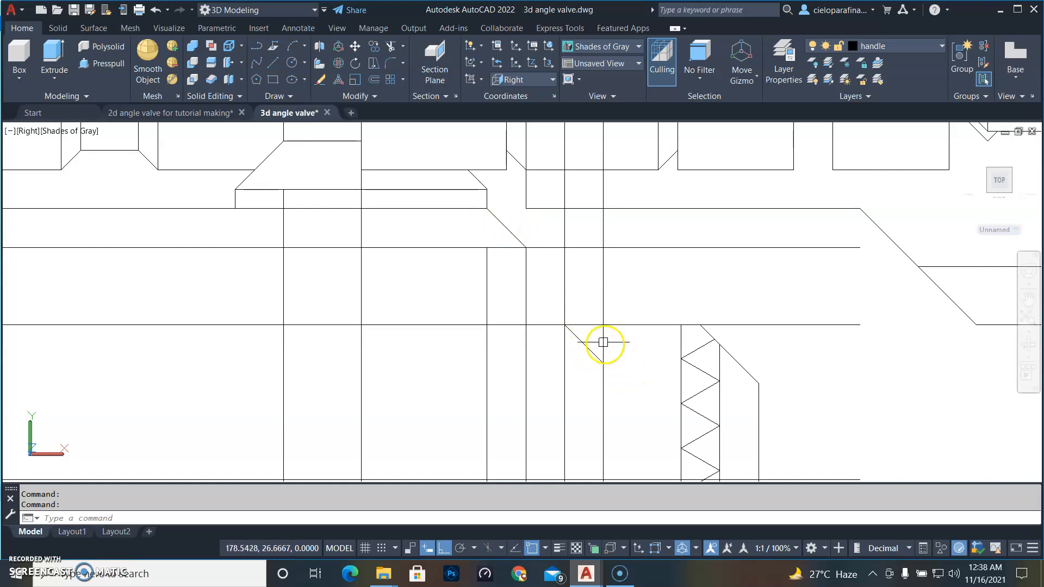
Copy the short chamfer diagonal from its upper endpoint to where the vertical line at its lower end meets the lowest horizontal construction line
{"action": "left_click", "coordinate": [585, 346]}
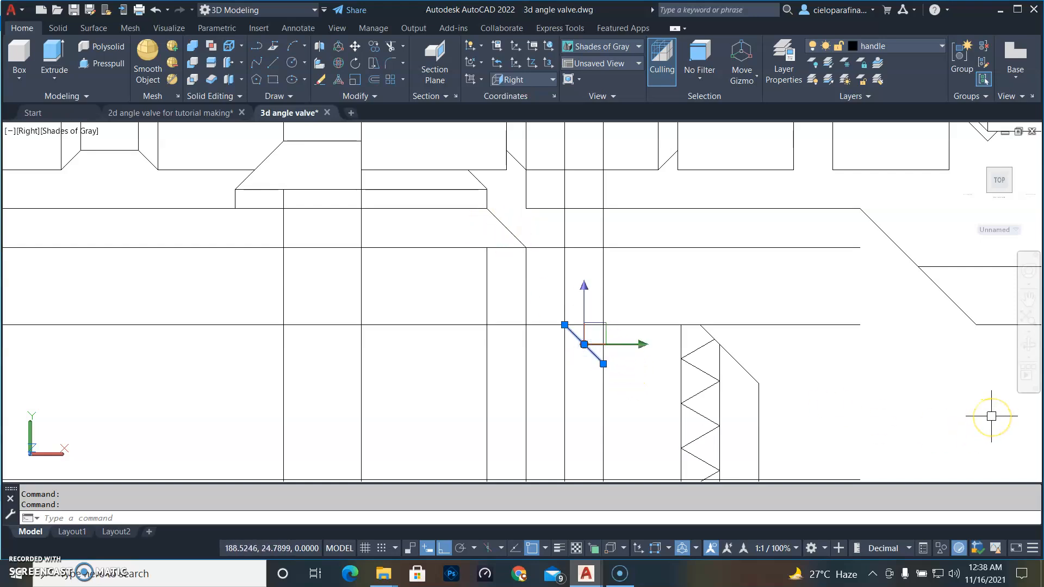
{"action": "type", "text": "o"}
{"action": "key", "text": "Return"}
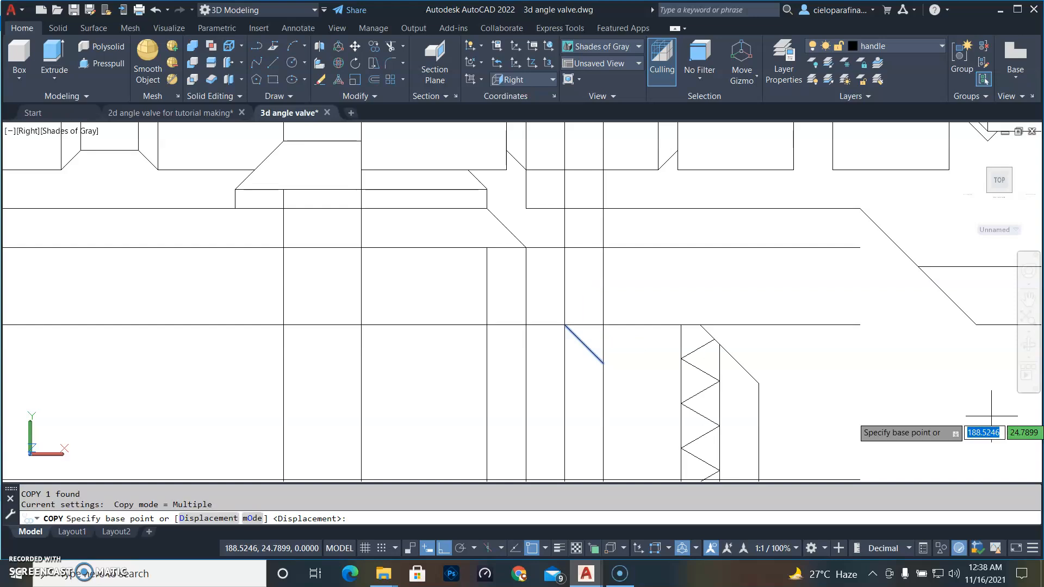
{"action": "left_click", "coordinate": [564, 325]}
{"action": "middle_click_drag", "start_coordinate": [628, 409], "coordinate": [613, 217]}
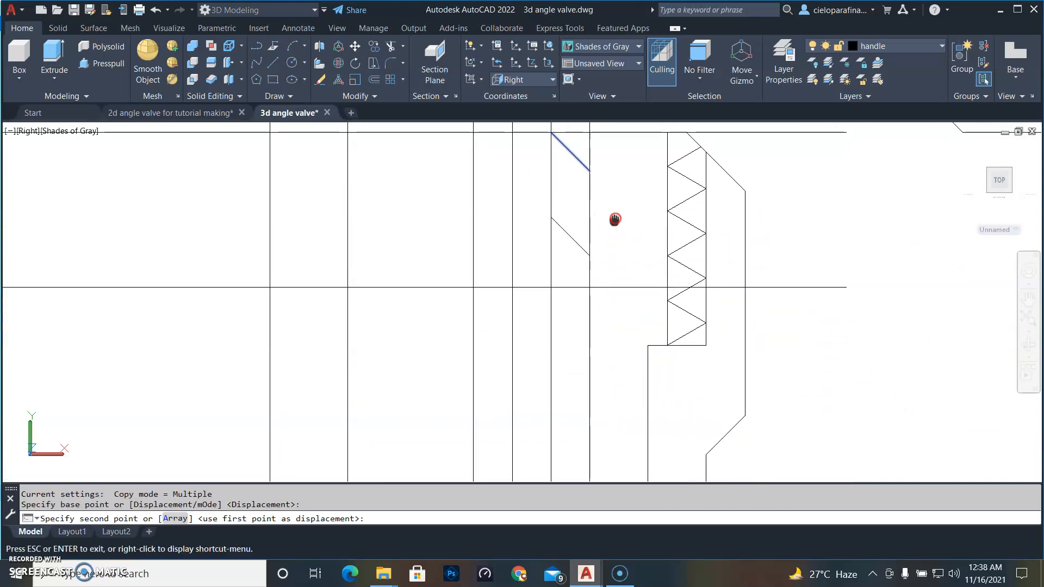
{"action": "scroll", "coordinate": [611, 287], "scroll_direction": "up", "scroll_amount": 3}
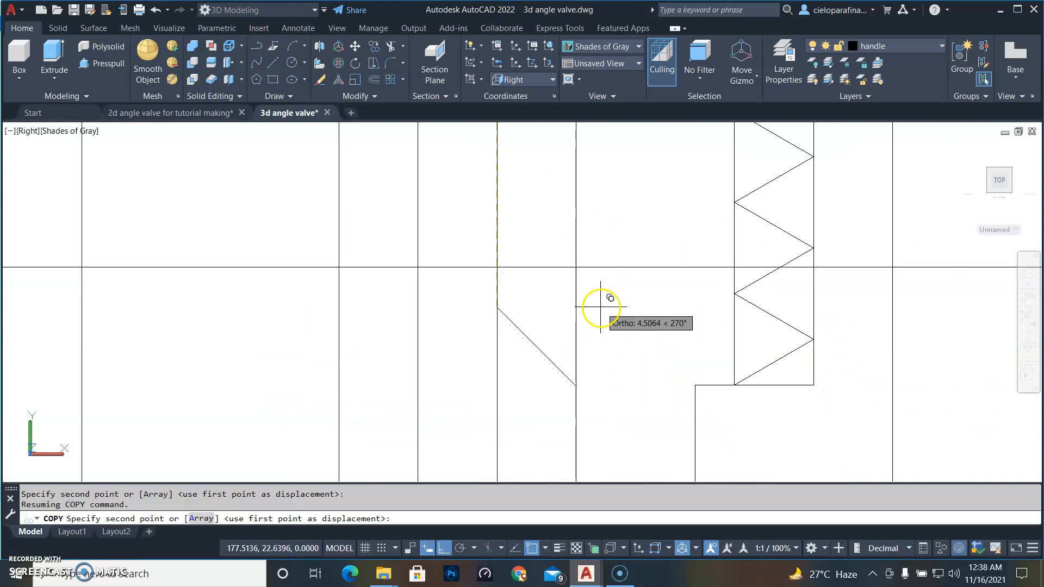
{"action": "left_click", "coordinate": [576, 267]}
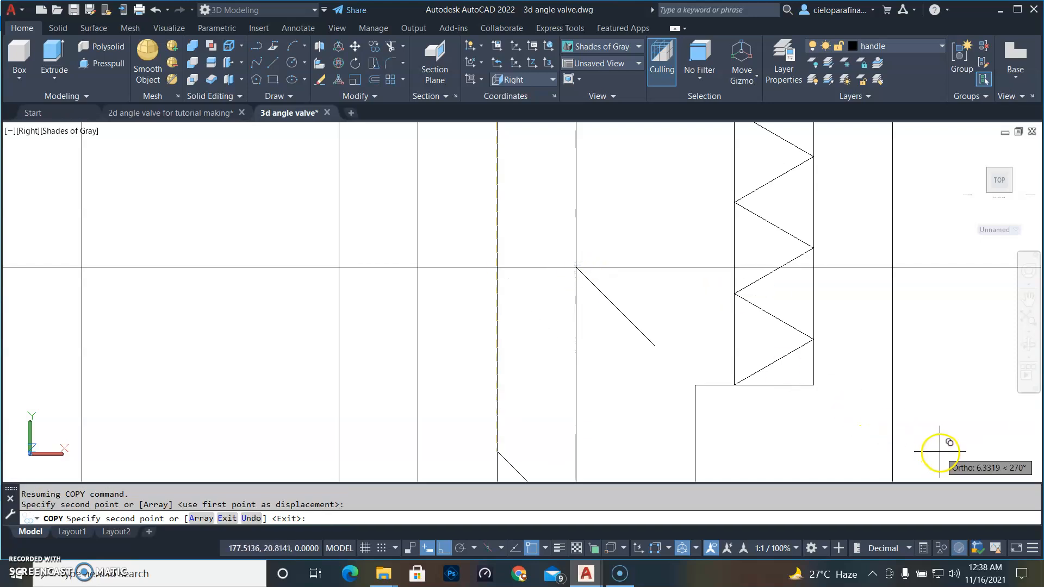
{"action": "key", "text": "Escape"}
{"action": "scroll", "coordinate": [679, 384], "scroll_direction": "down", "scroll_amount": 2}
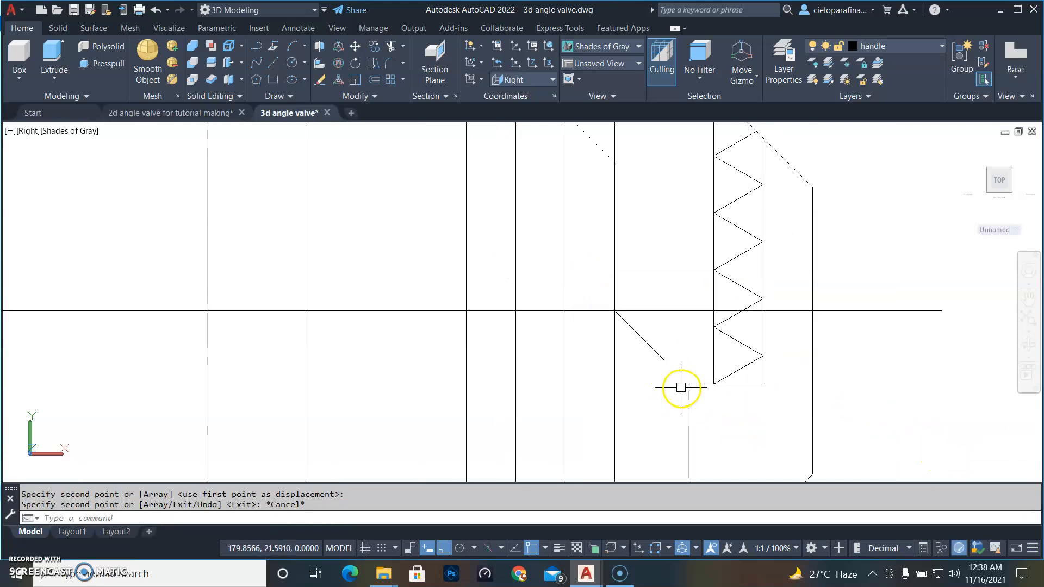
Extend the copied diagonal to the inner corner of the step at the base of the zigzag thread
{"action": "scroll", "coordinate": [728, 394], "scroll_direction": "down", "scroll_amount": 2}
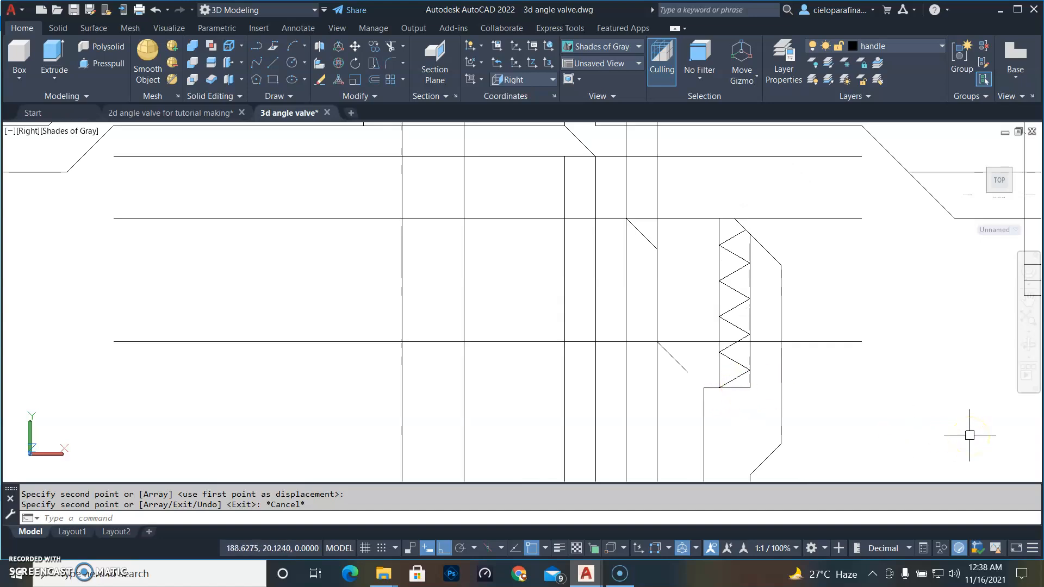
{"action": "key", "text": "Return"}
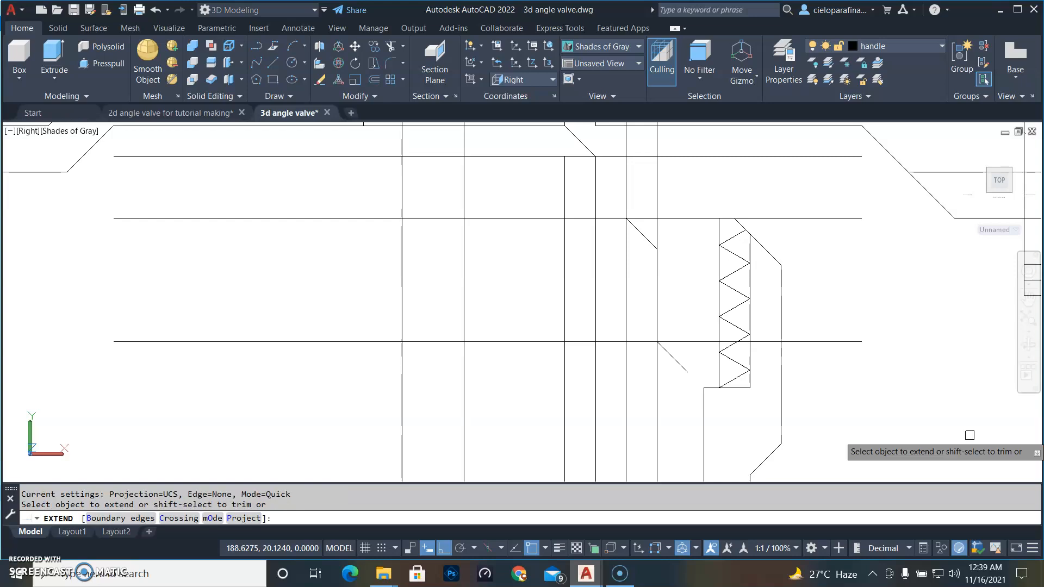
{"action": "left_click", "coordinate": [677, 361]}
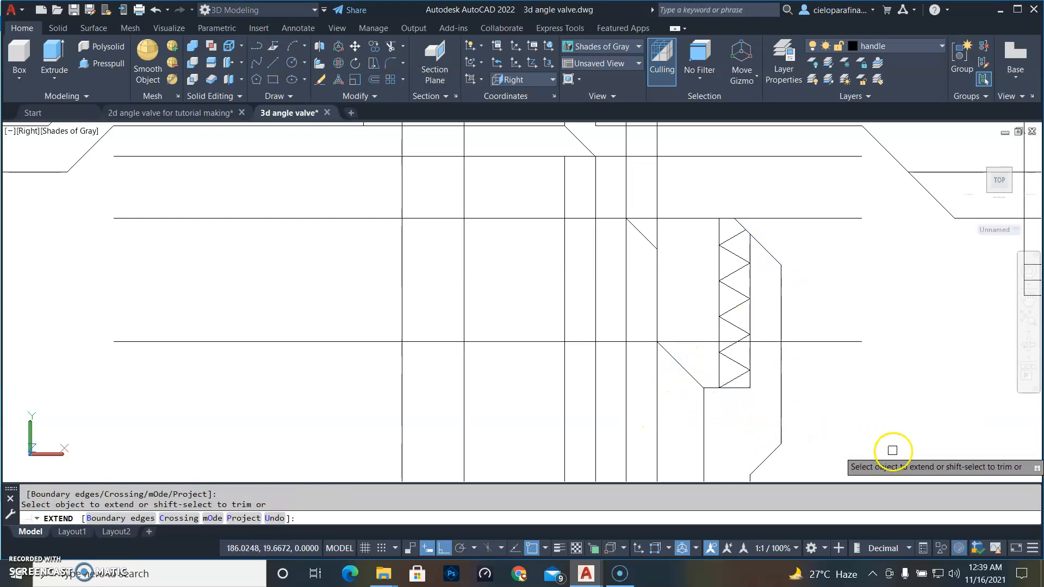
{"action": "key", "text": "Return"}
{"action": "scroll", "coordinate": [732, 400], "scroll_direction": "up", "scroll_amount": 3}
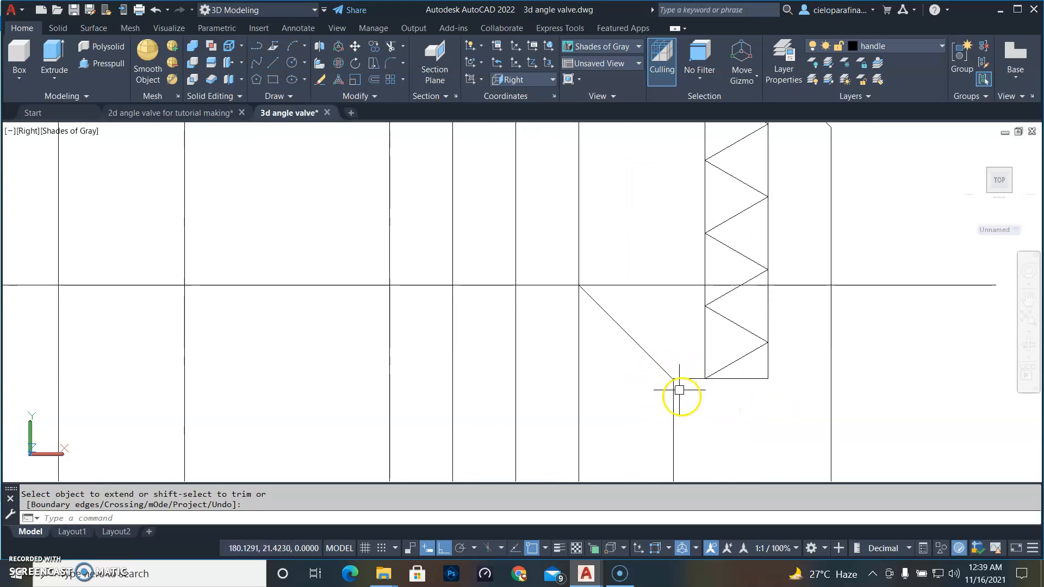
{"action": "scroll", "coordinate": [761, 424], "scroll_direction": "down", "scroll_amount": 3}
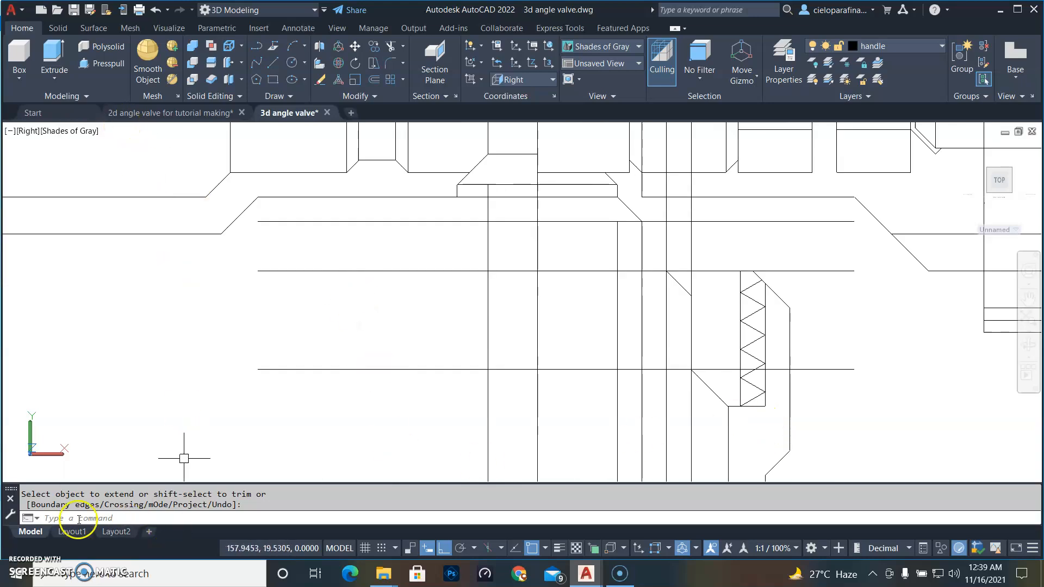
Trim the vertical segments above and beside the upper chamfer and the horizontal segment between the lower diagonal and the thread
{"action": "key", "text": "Return"}
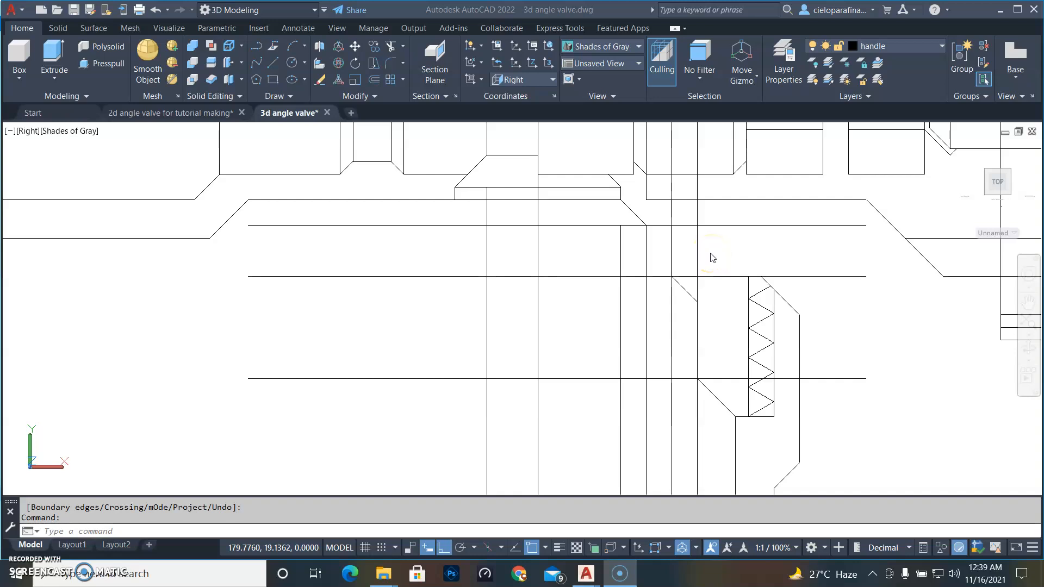
{"action": "left_click", "coordinate": [349, 525]}
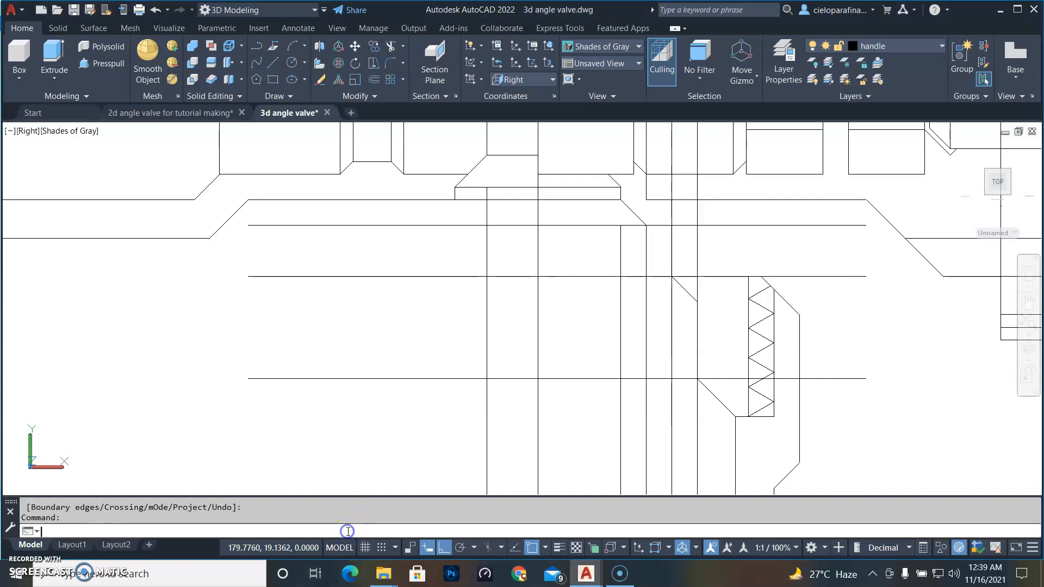
{"action": "type", "text": "tr"}
{"action": "key", "text": "Return"}
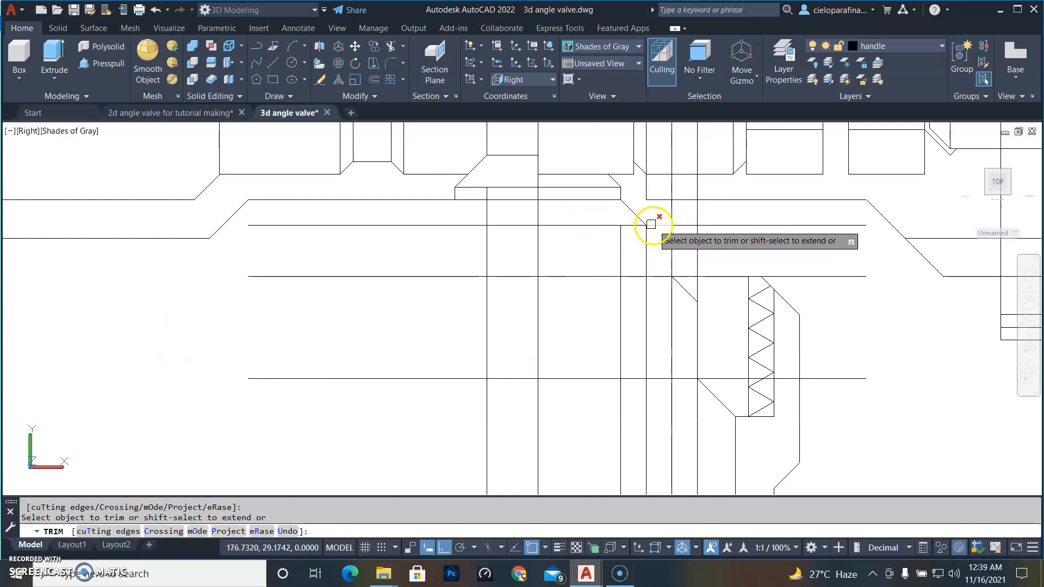
{"action": "left_click", "coordinate": [672, 264]}
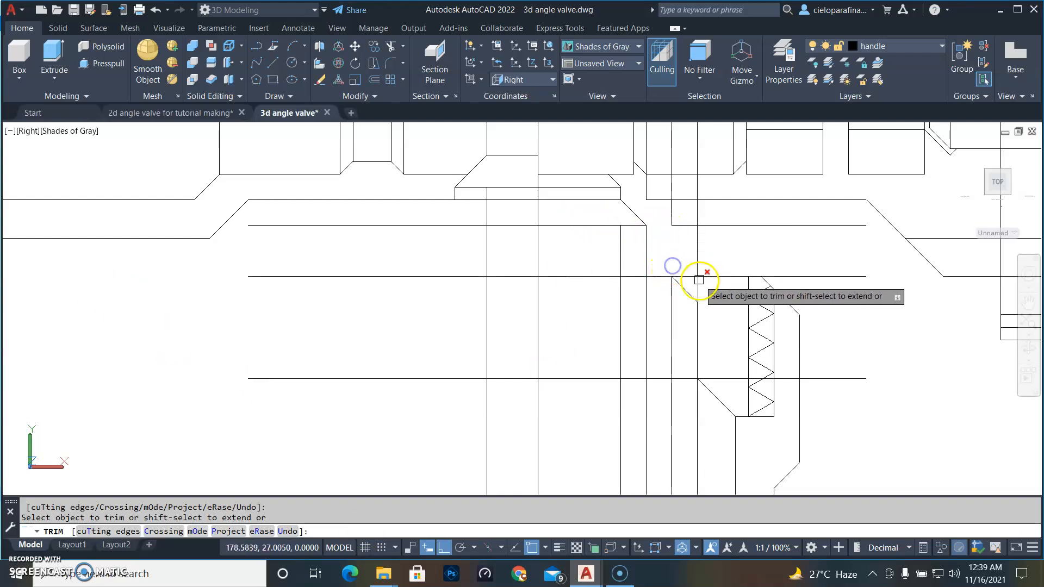
{"action": "left_click", "coordinate": [696, 278]}
{"action": "left_click", "coordinate": [718, 376]}
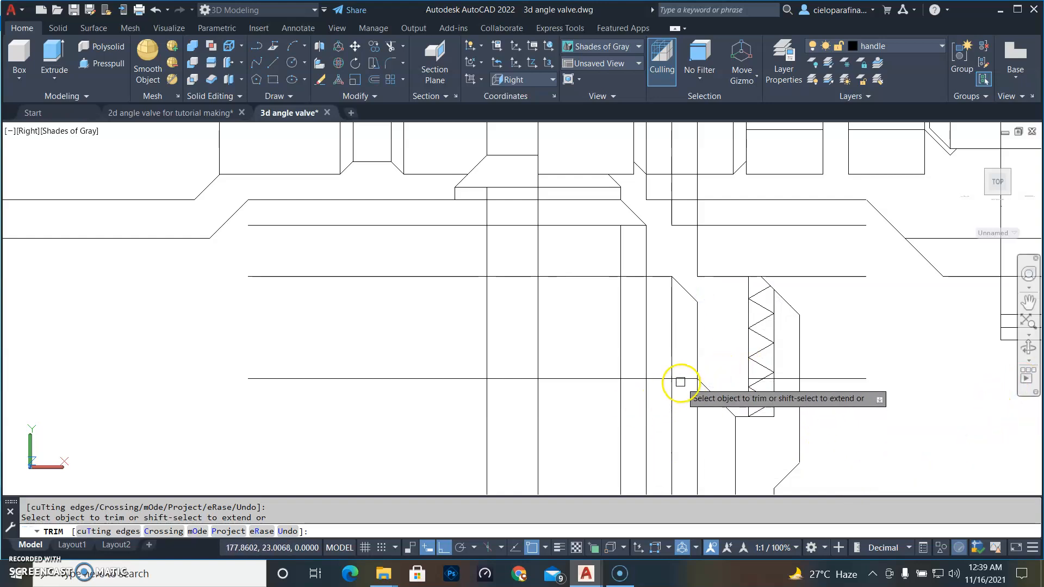
{"action": "key", "text": "Escape"}
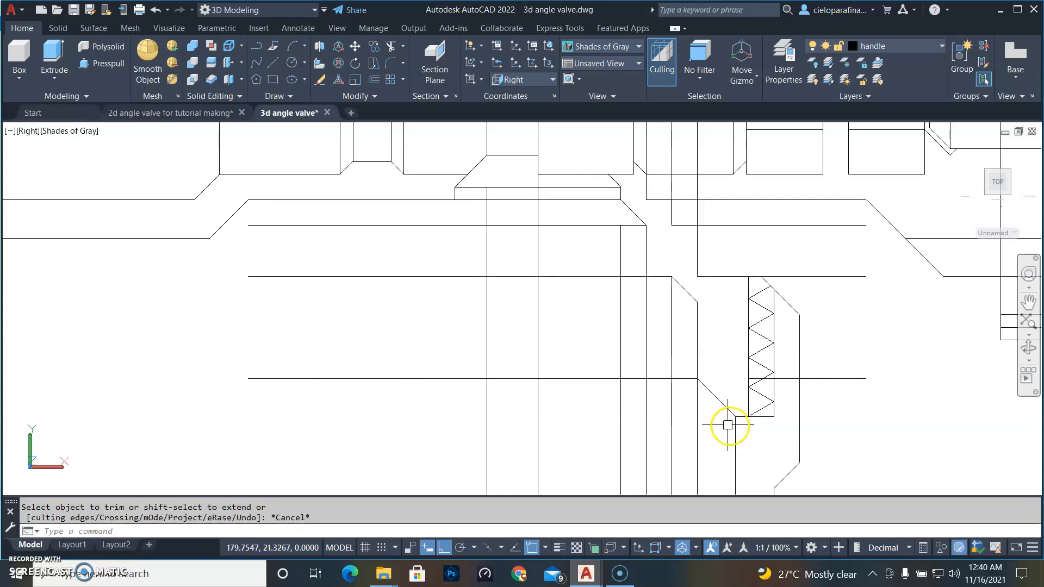
Try to trim the middle horizontal construction line between the two vertical lines below the upper chamfer
{"action": "key", "text": "space"}
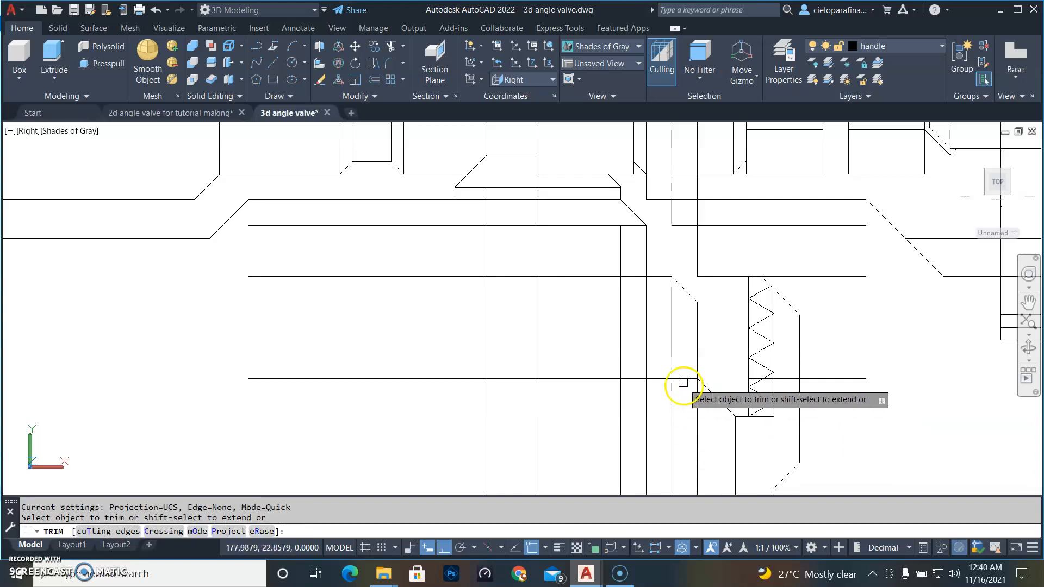
{"action": "left_click", "coordinate": [631, 277]}
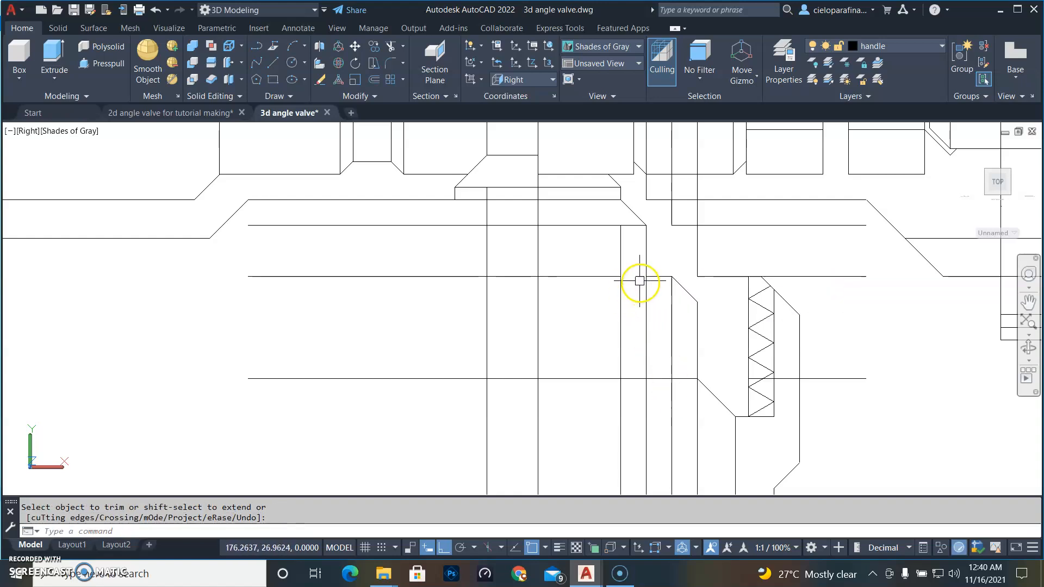
{"action": "key", "text": "Escape"}
{"action": "left_click", "coordinate": [622, 250]}
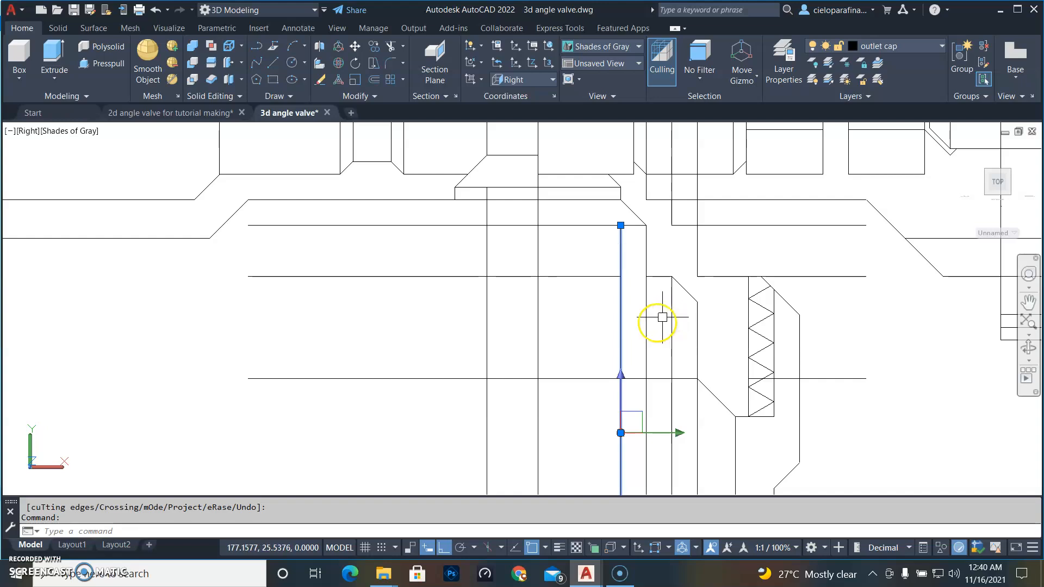
{"action": "left_click", "coordinate": [656, 379]}
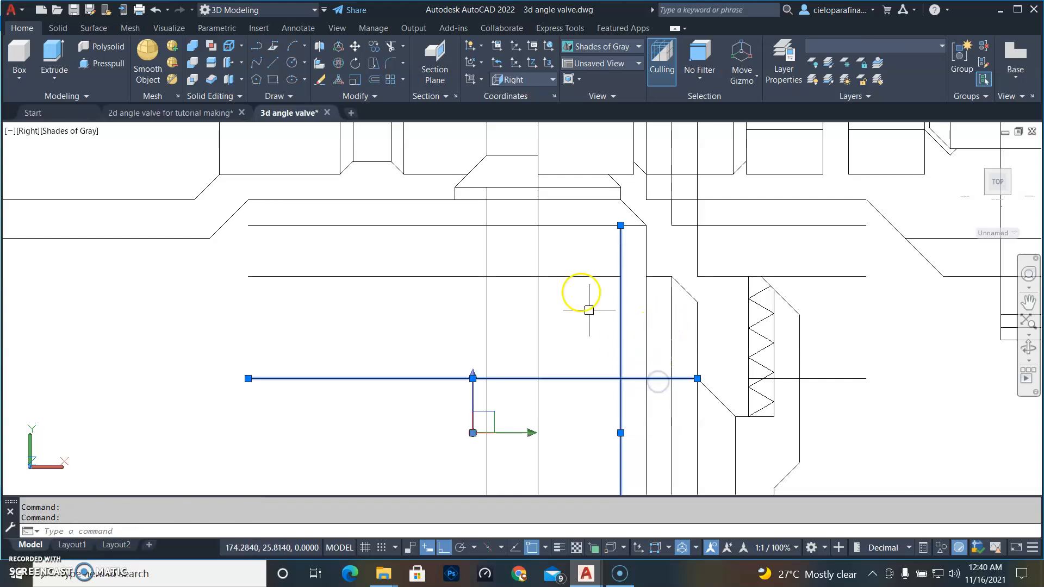
{"action": "left_click", "coordinate": [582, 277]}
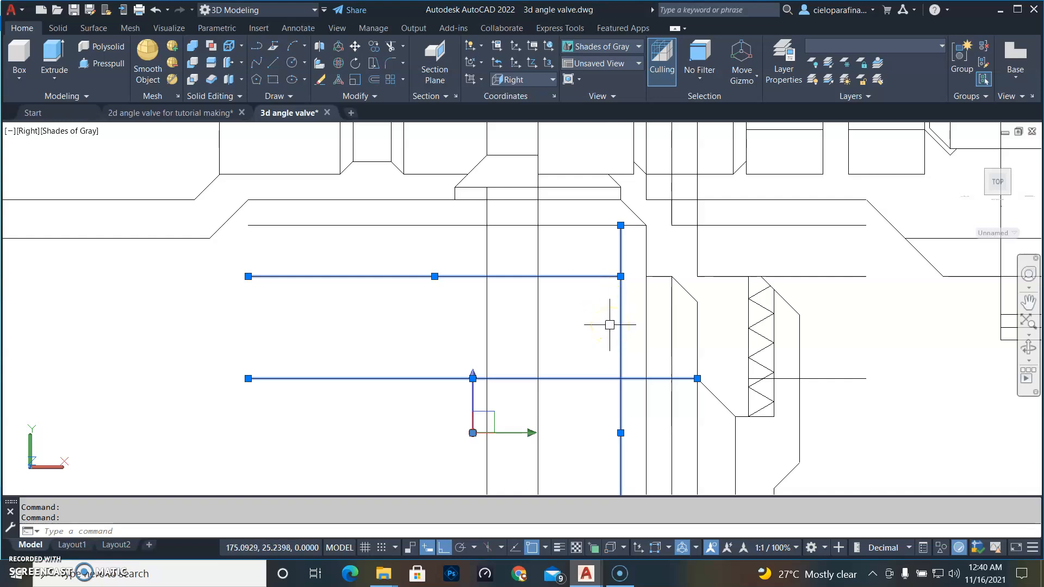
{"action": "key", "text": "Escape"}
{"action": "left_click", "coordinate": [620, 311]}
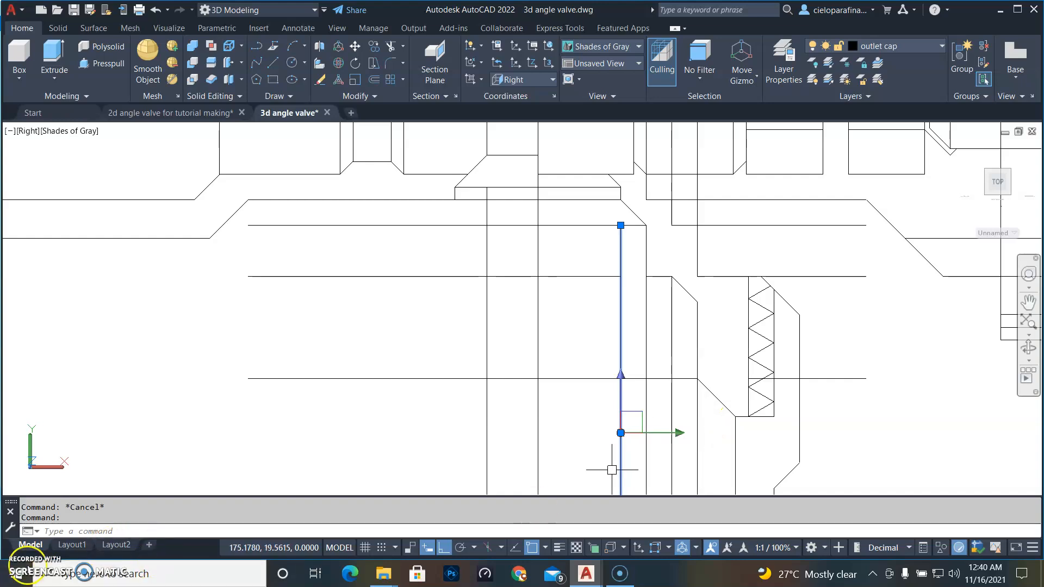
Trim the three horizontal construction lines where they cross between the stem's vertical edge and the vertical centre line
{"action": "left_click", "coordinate": [78, 532]}
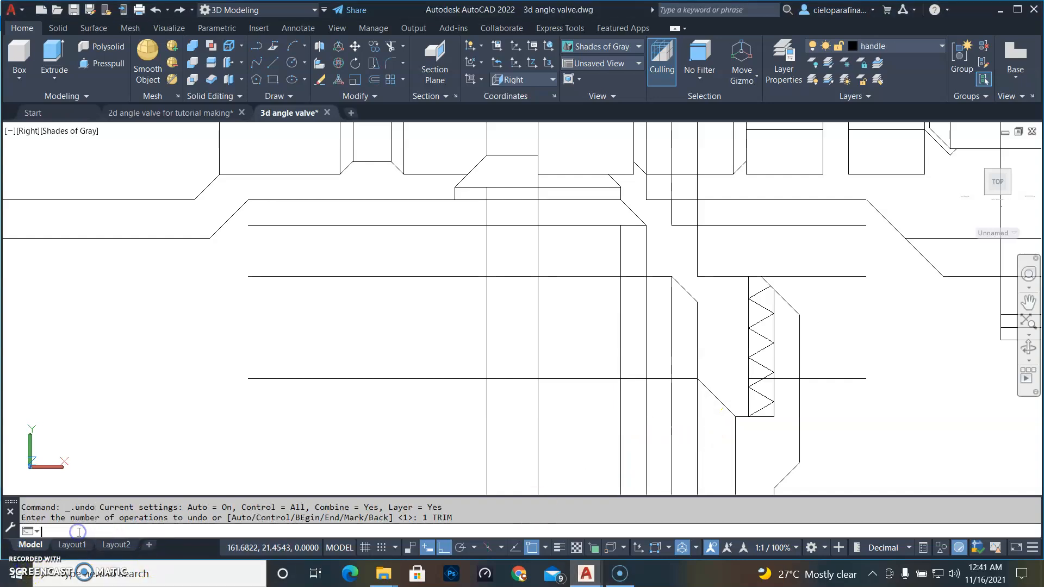
{"action": "type", "text": "tr"}
{"action": "key", "text": "Return"}
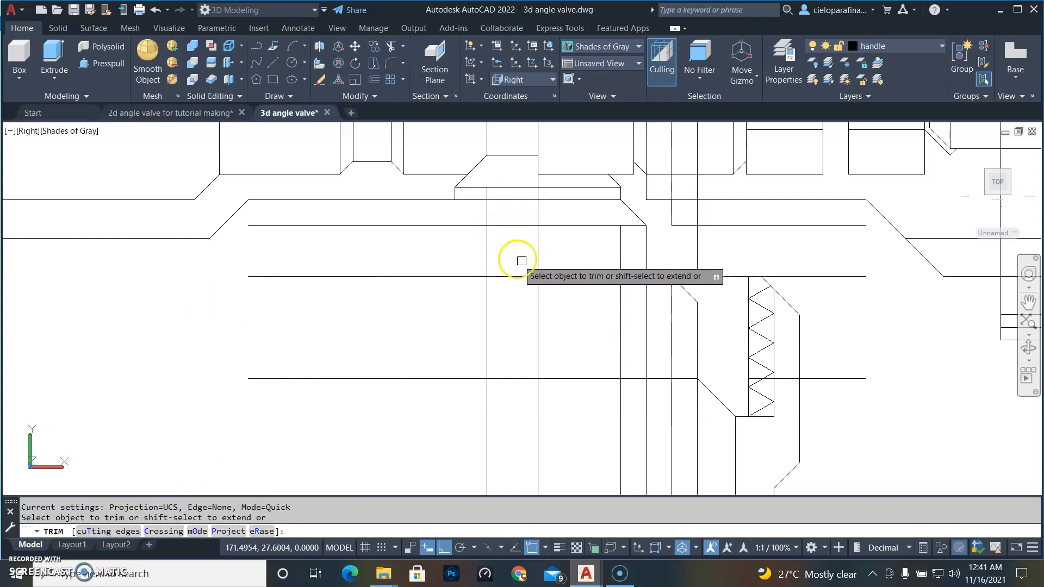
{"action": "left_click", "coordinate": [520, 405]}
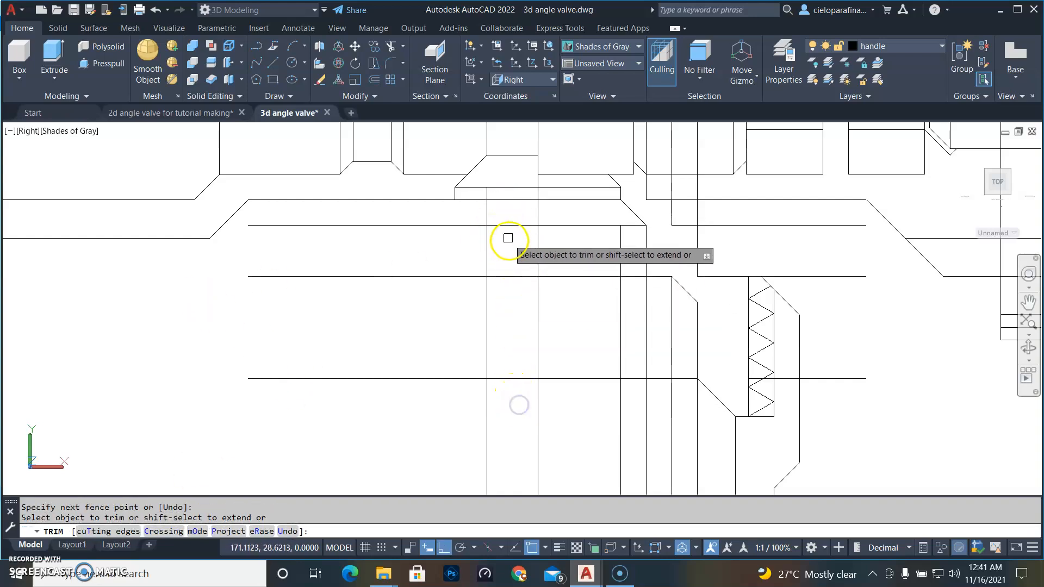
{"action": "left_click_drag", "start_coordinate": [513, 217], "coordinate": [518, 316]}
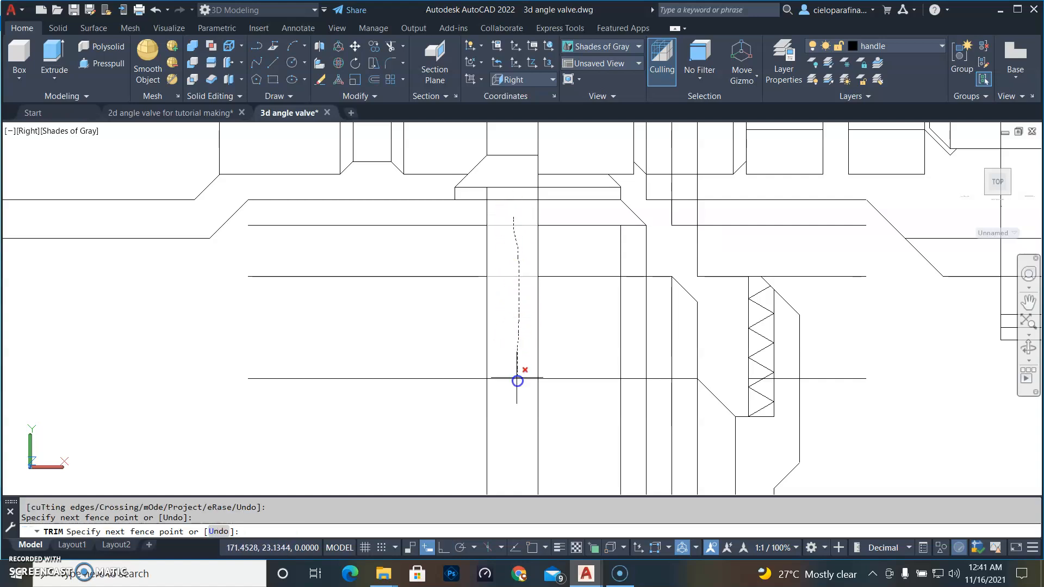
{"action": "left_click_drag", "start_coordinate": [518, 418], "coordinate": [518, 415]}
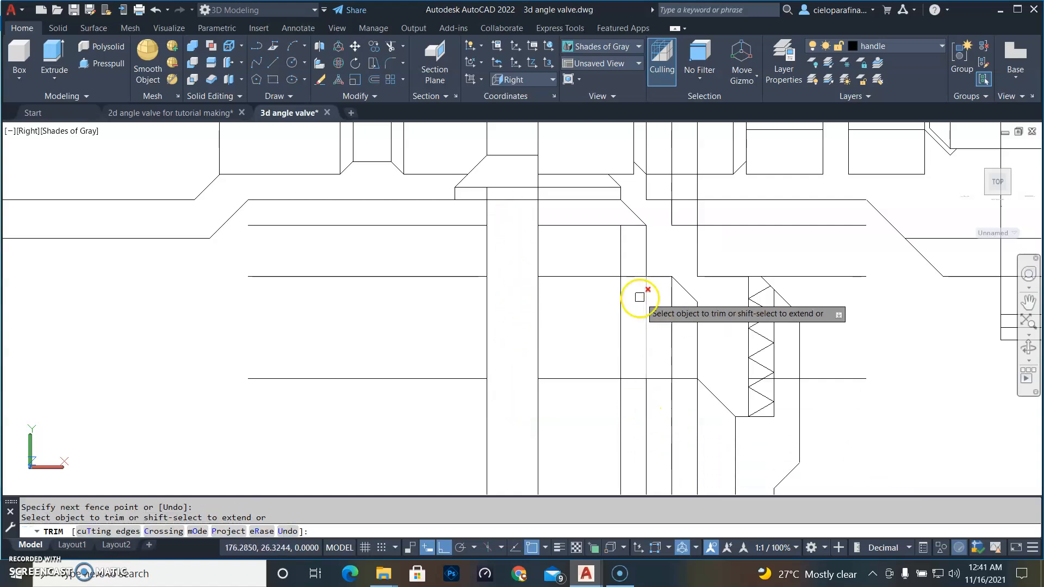
Trim the leftover vertical lines inside the stepped passage and below the lowest horizontal line, keeping the outer profile edges
{"action": "left_click", "coordinate": [615, 244]}
{"action": "left_click", "coordinate": [626, 248]}
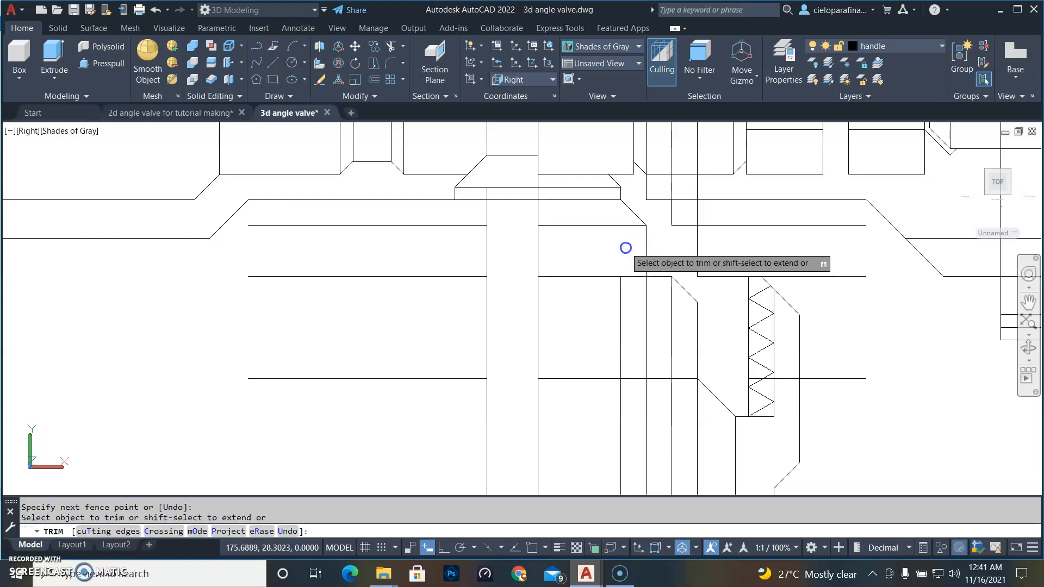
{"action": "left_click", "coordinate": [646, 295]}
{"action": "left_click", "coordinate": [623, 294]}
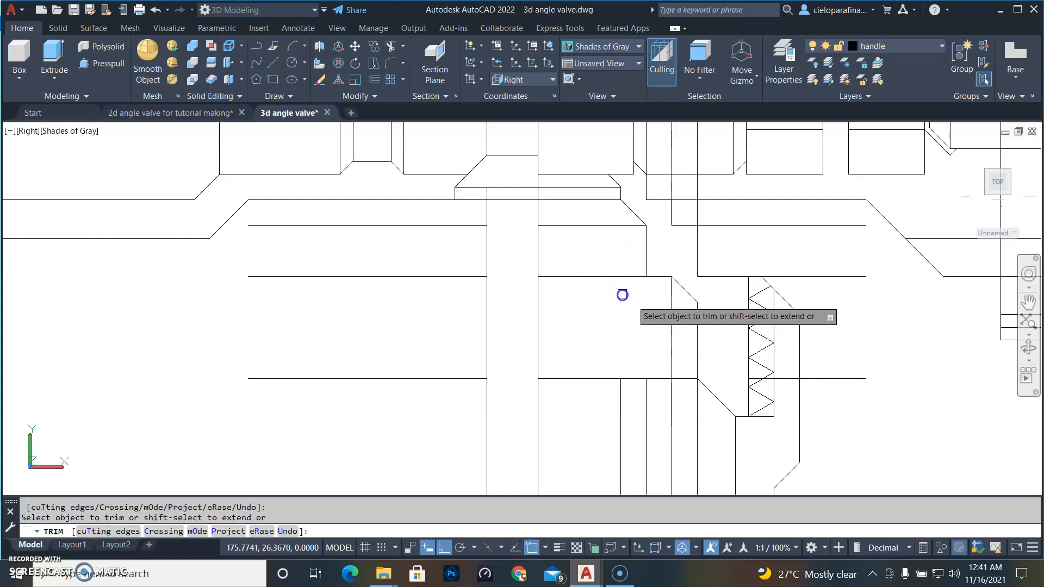
{"action": "left_click", "coordinate": [671, 333]}
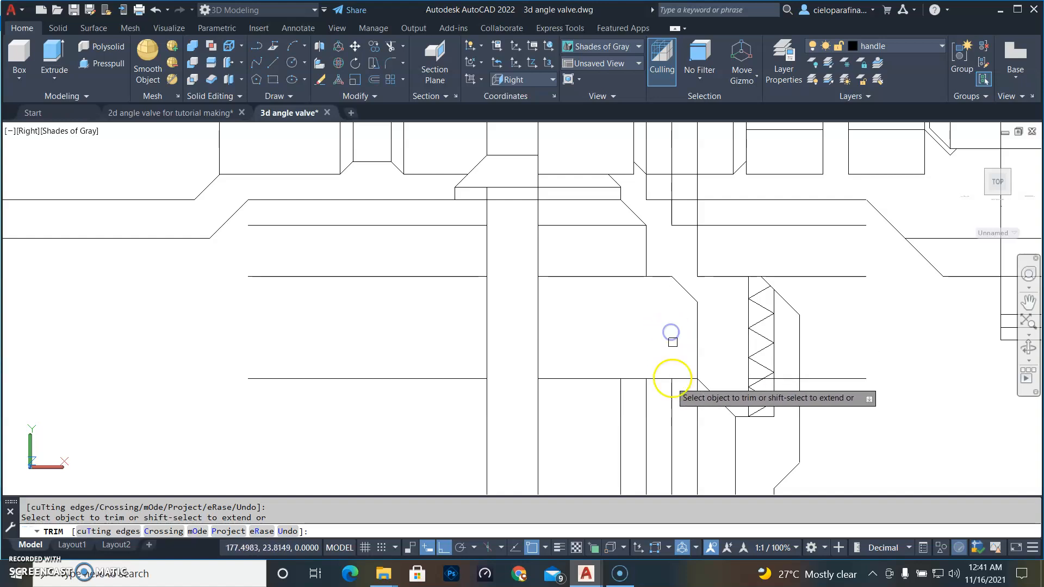
{"action": "left_click", "coordinate": [673, 403]}
{"action": "left_click", "coordinate": [648, 396]}
{"action": "left_click", "coordinate": [622, 399]}
{"action": "scroll", "coordinate": [650, 422], "scroll_direction": "down", "scroll_amount": 2}
{"action": "mouse_move", "coordinate": [650, 422]}
{"action": "middle_mouse_down"}
{"action": "mouse_move", "coordinate": [575, 301]}
{"action": "mouse_move", "coordinate": [571, 321]}
{"action": "middle_mouse_up"}
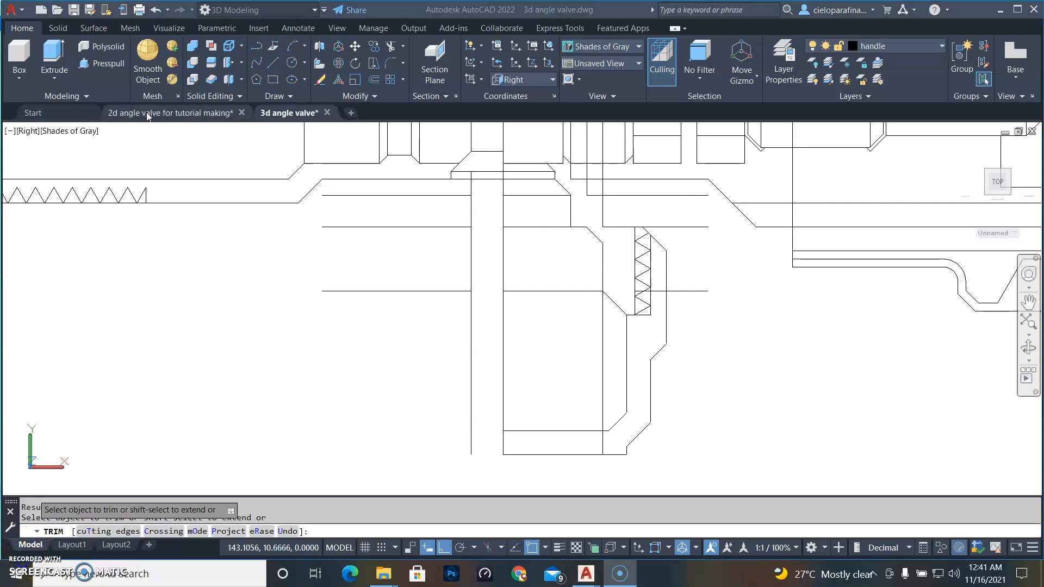
Compare the lower end of the outlet passage in the 2D angle valve drawing with the 3D drawing
{"action": "mouse_move", "coordinate": [146, 112]}
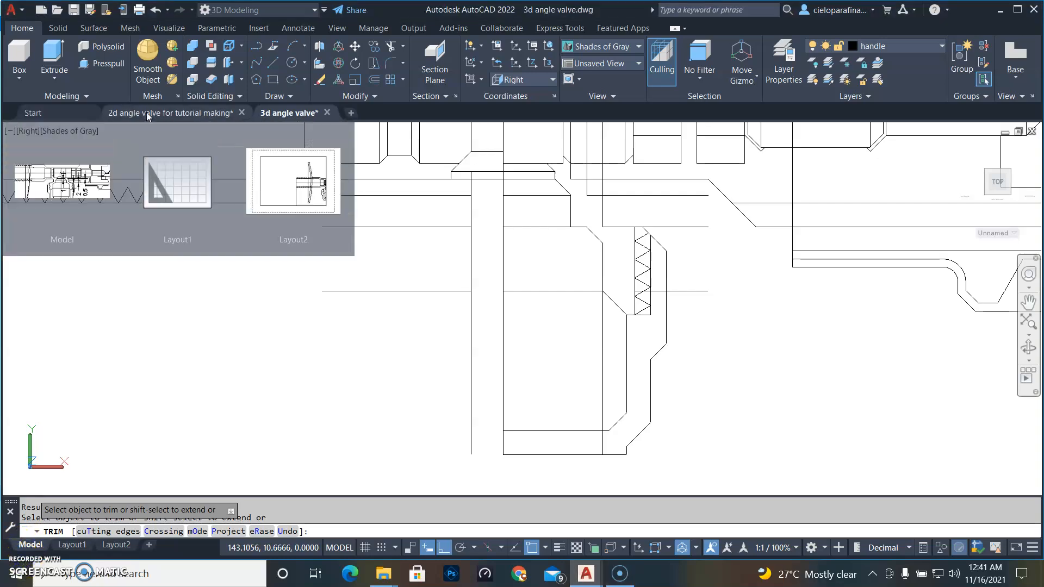
{"action": "left_click", "coordinate": [46, 188]}
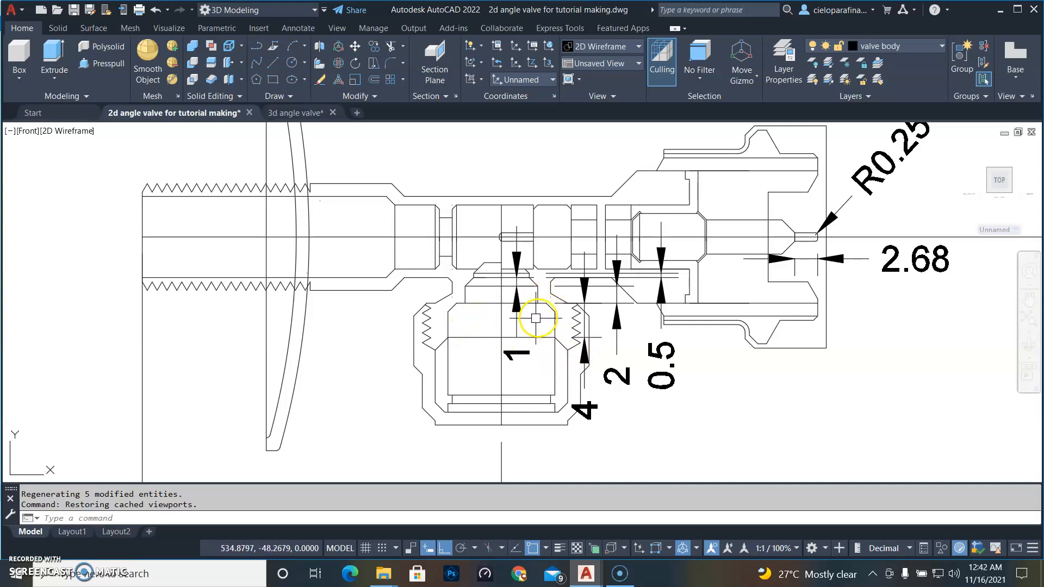
{"action": "scroll", "coordinate": [544, 313], "scroll_direction": "up", "scroll_amount": 1}
{"action": "scroll", "coordinate": [536, 326], "scroll_direction": "up", "scroll_amount": 2}
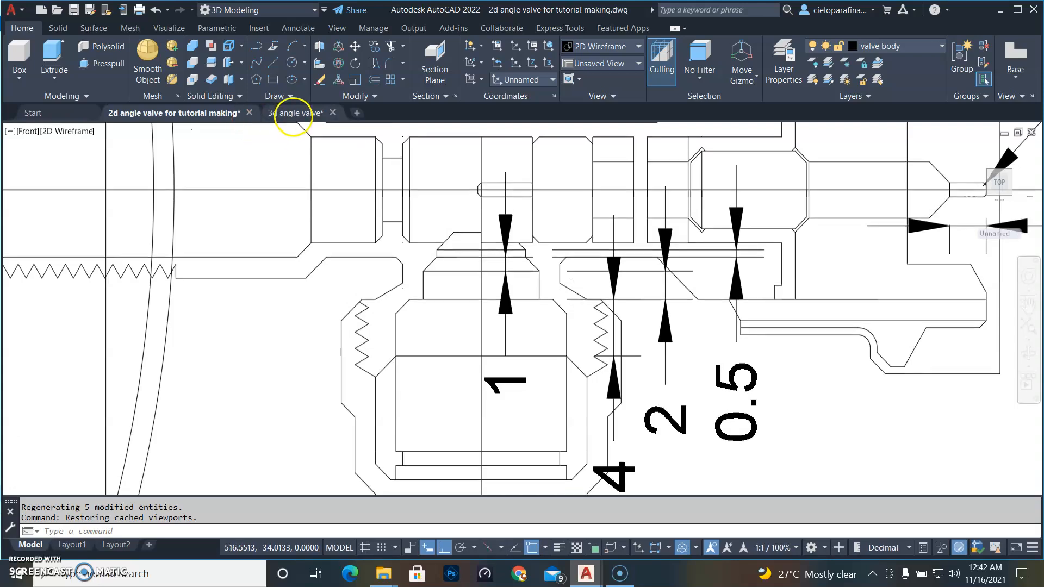
{"action": "left_click", "coordinate": [289, 112]}
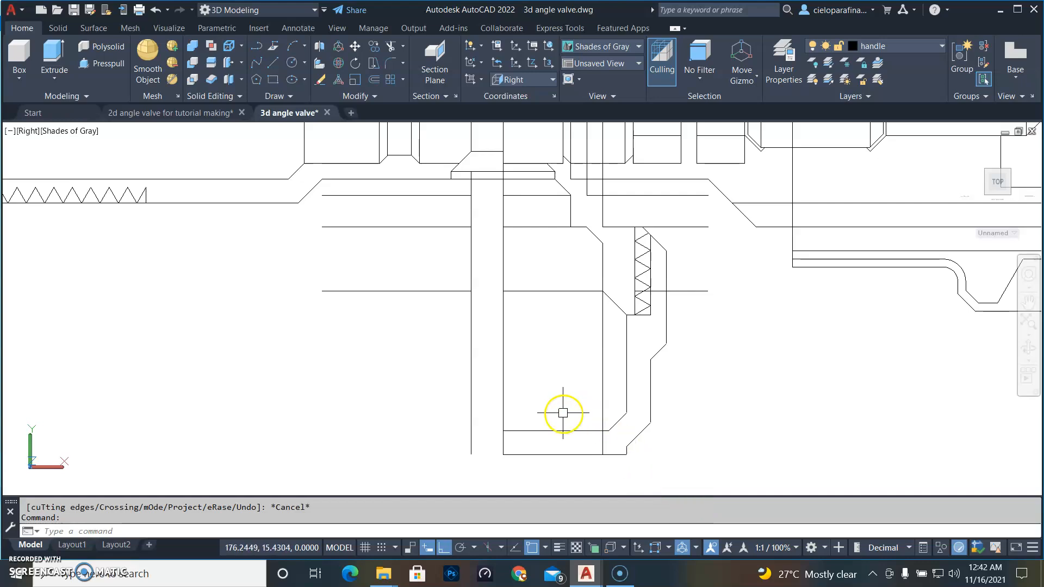
{"action": "scroll", "coordinate": [568, 436], "scroll_direction": "up", "scroll_amount": 2}
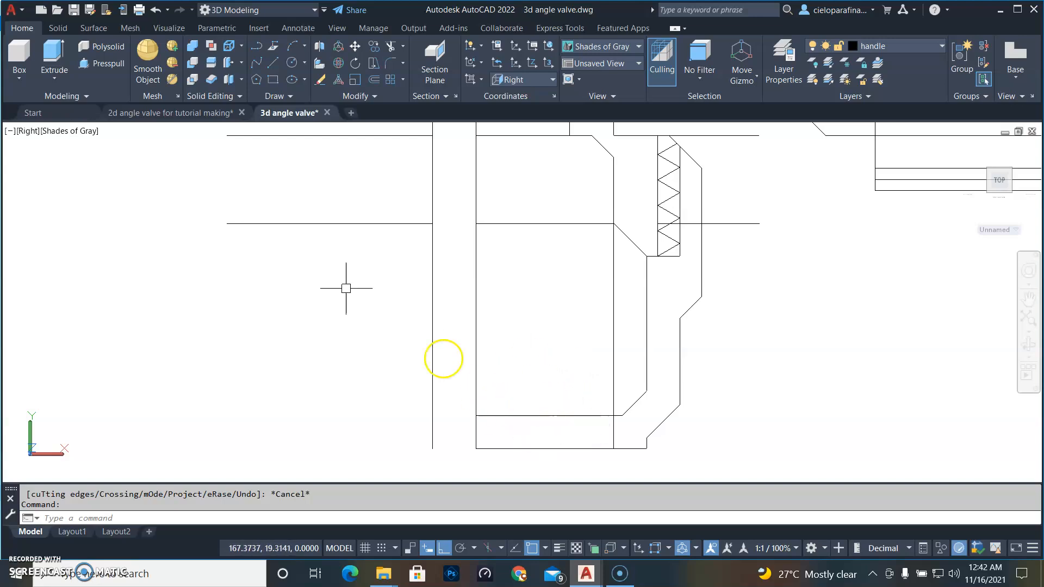
{"action": "left_click", "coordinate": [173, 113]}
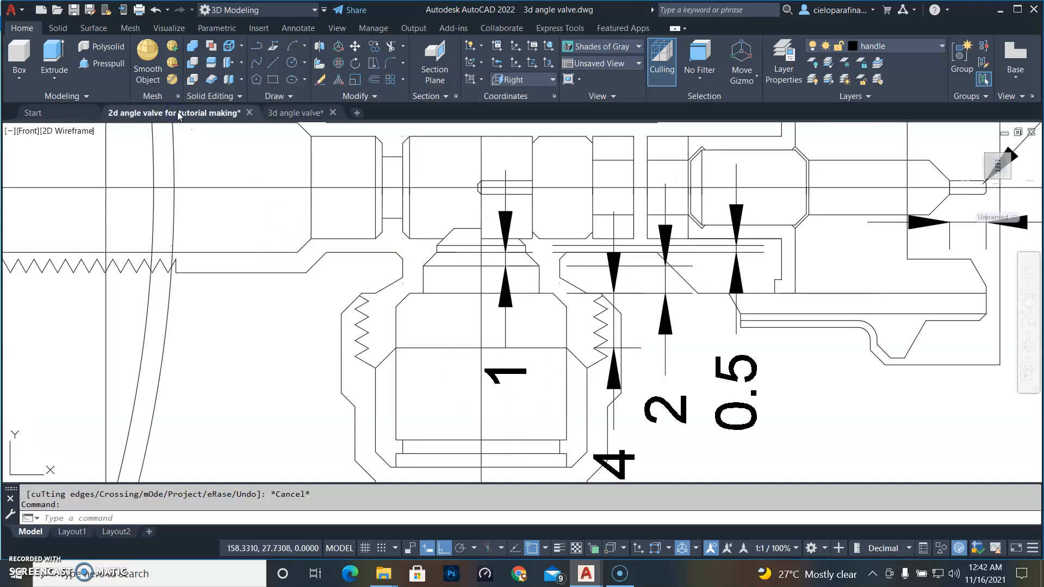
{"action": "scroll", "coordinate": [555, 456], "scroll_direction": "up", "scroll_amount": 4}
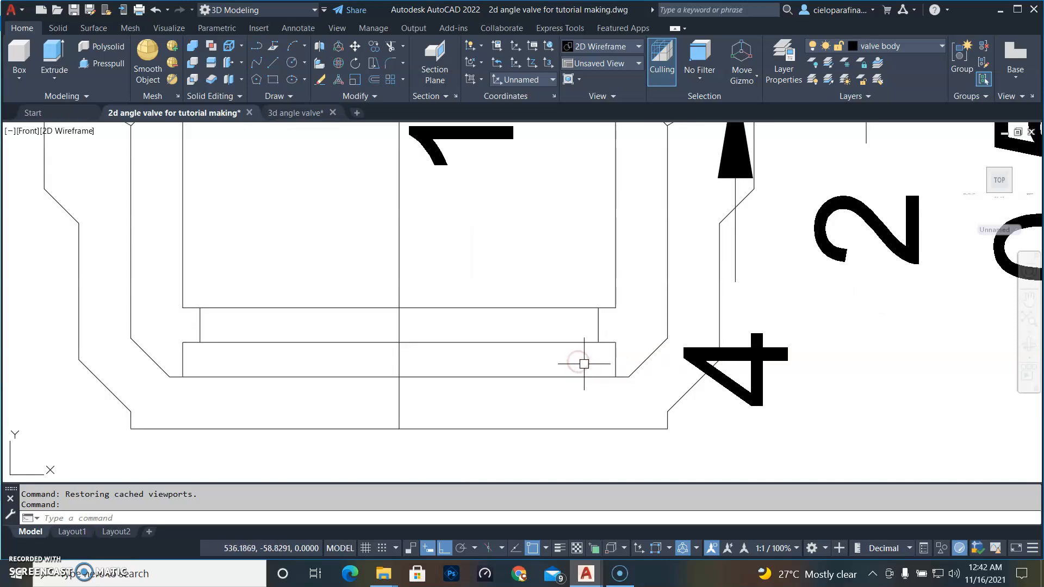
{"action": "scroll", "coordinate": [791, 414], "scroll_direction": "down", "scroll_amount": 4}
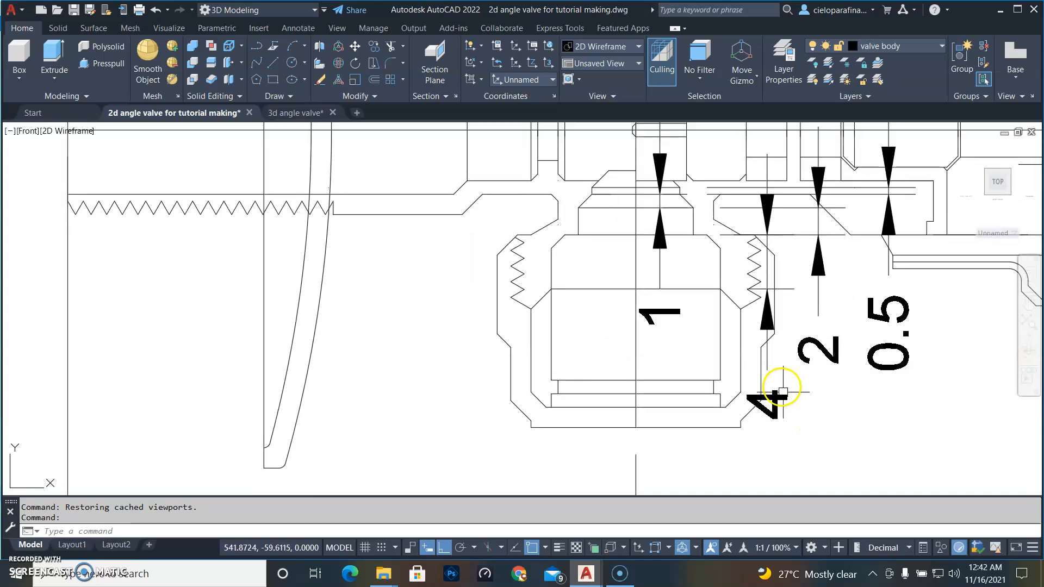
Erase the 4, 2, 0.5 and 1 dimensions around the outlet in the 2D drawing
{"action": "left_click", "coordinate": [769, 400]}
{"action": "left_click", "coordinate": [829, 348]}
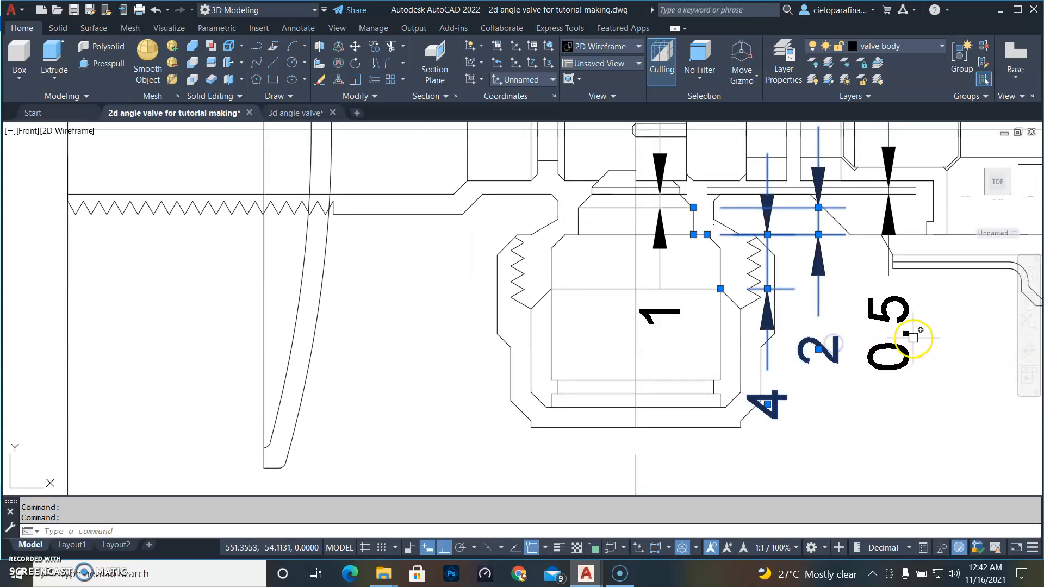
{"action": "left_click", "coordinate": [893, 348]}
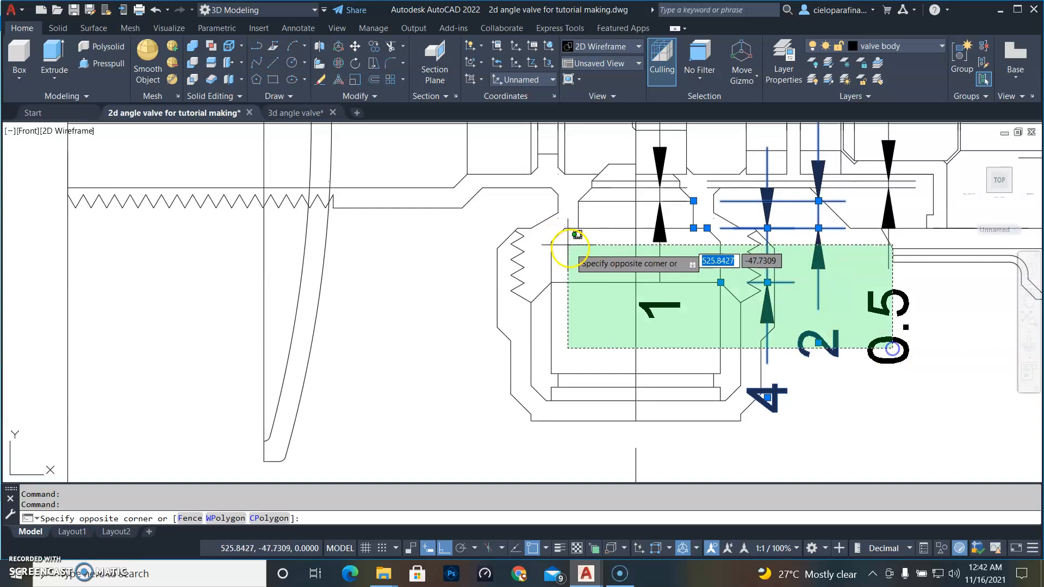
{"action": "left_click", "coordinate": [862, 333]}
{"action": "left_click", "coordinate": [679, 303]}
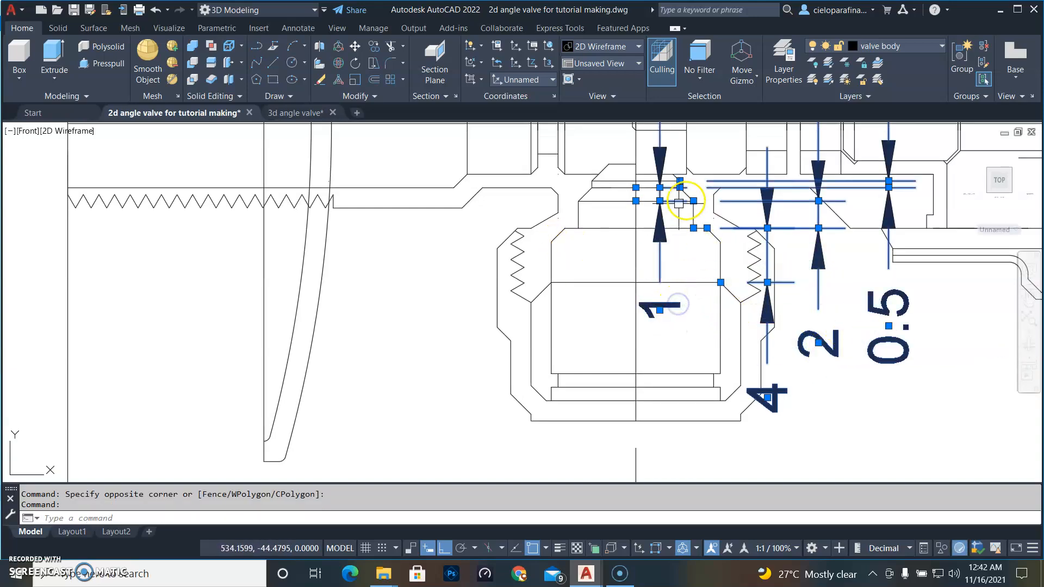
{"action": "type", "text": "e"}
{"action": "key", "text": "Return"}
Add a linear dimension for the height of the lowest step at the base of the outlet passage
{"action": "scroll", "coordinate": [789, 419], "scroll_direction": "down", "scroll_amount": 5}
{"action": "scroll", "coordinate": [765, 402], "scroll_direction": "up", "scroll_amount": 9}
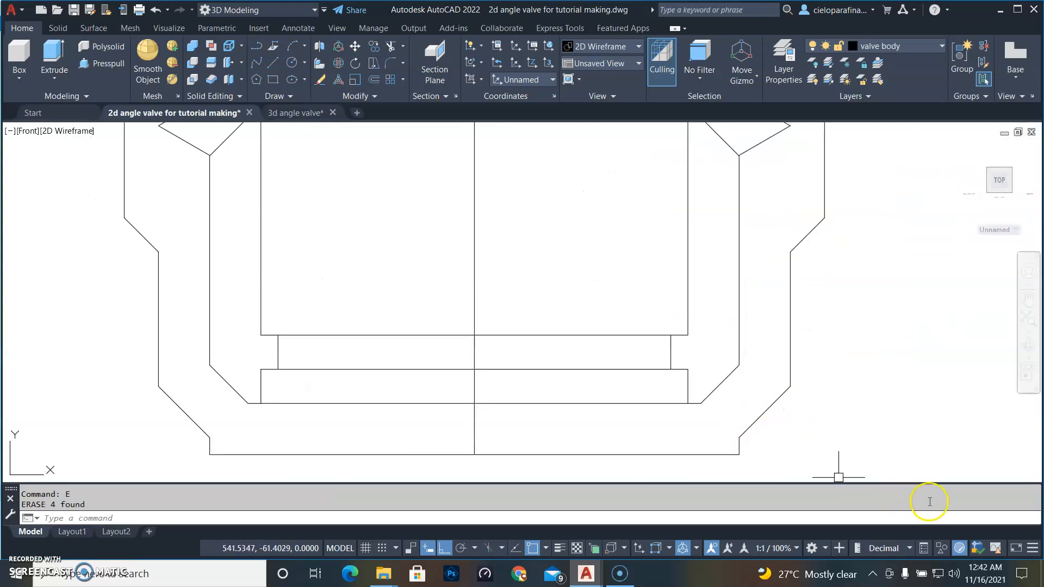
{"action": "type", "text": "dli"}
{"action": "key", "text": "Return"}
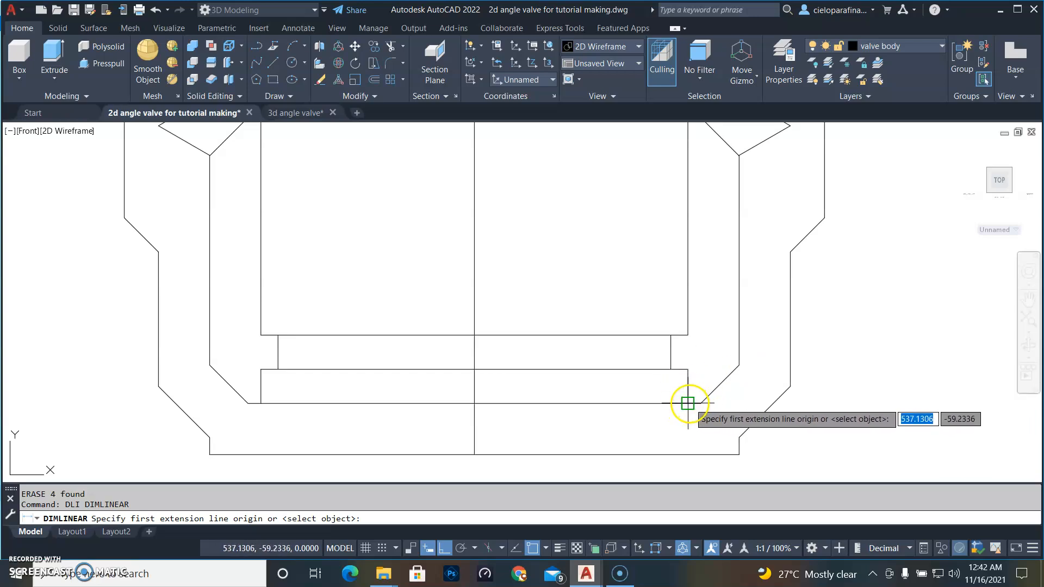
{"action": "left_click", "coordinate": [688, 403]}
{"action": "left_click", "coordinate": [688, 370]}
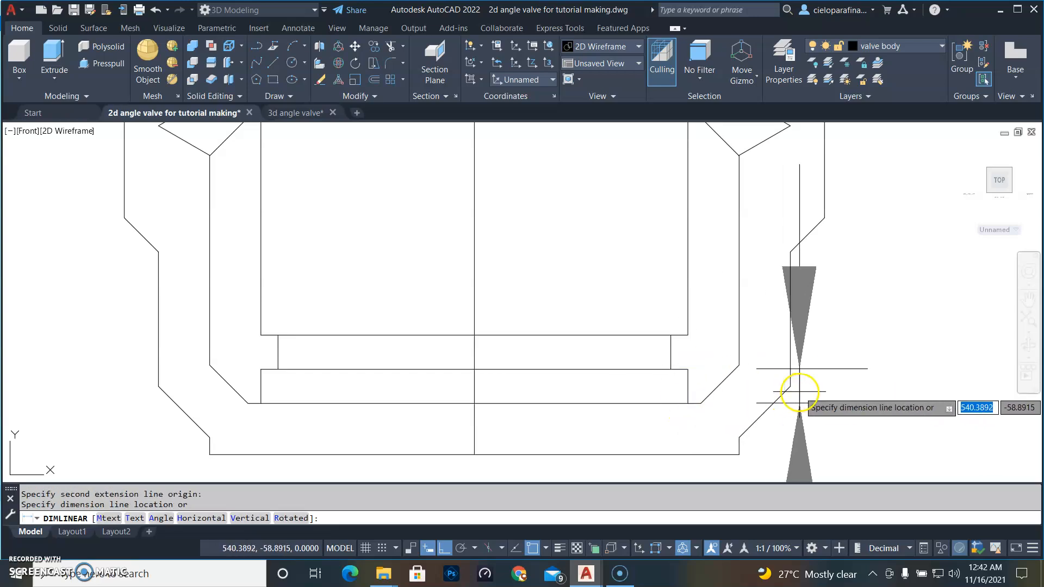
{"action": "left_click", "coordinate": [846, 401]}
Add a linear dimension for the height of the narrow neck above the lowest step
{"action": "scroll", "coordinate": [854, 414], "scroll_direction": "down", "scroll_amount": 4}
{"action": "middle_click_drag", "start_coordinate": [868, 423], "coordinate": [769, 396]}
{"action": "scroll", "coordinate": [775, 399], "scroll_direction": "up", "scroll_amount": 4}
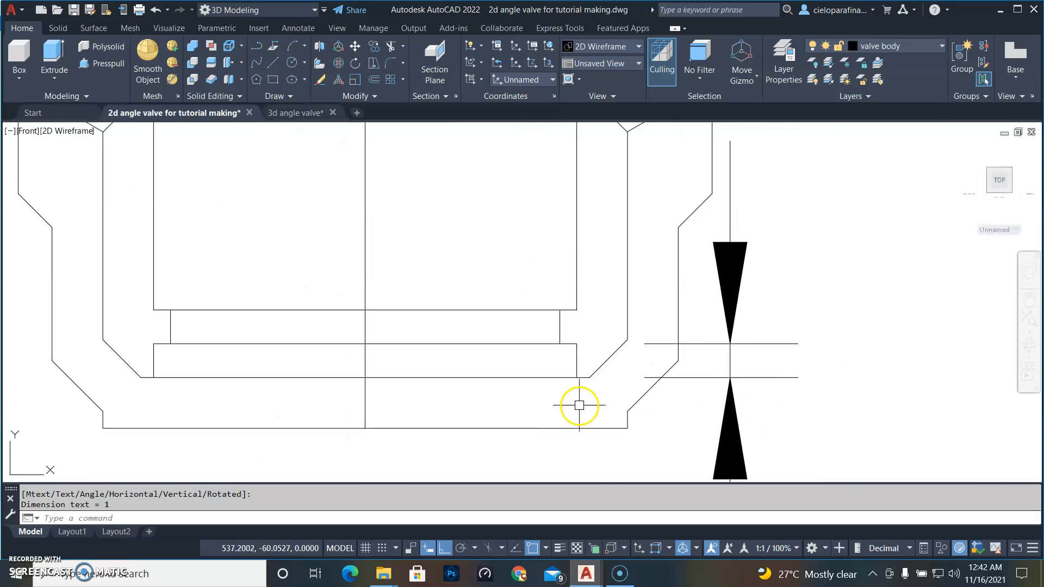
{"action": "key", "text": "Return"}
{"action": "left_click", "coordinate": [561, 311]}
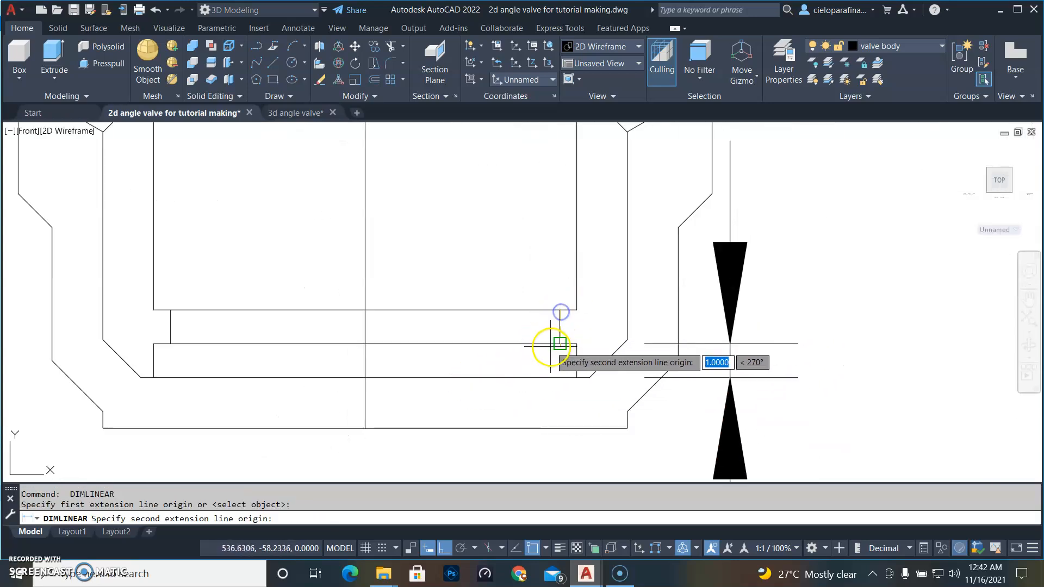
{"action": "left_click", "coordinate": [560, 344]}
{"action": "left_click", "coordinate": [470, 340]}
{"action": "scroll", "coordinate": [524, 401], "scroll_direction": "down", "scroll_amount": 3}
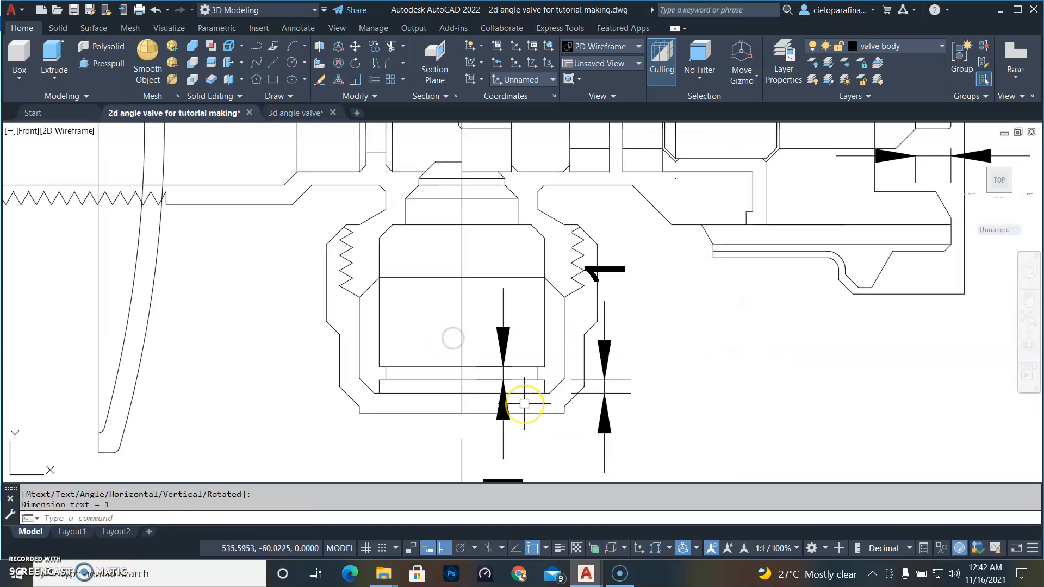
Measure the horizontal offset between the passage's lower corner and the narrow neck's edge without placing a dimension
{"action": "scroll", "coordinate": [524, 403], "scroll_direction": "down", "scroll_amount": 2}
{"action": "scroll", "coordinate": [523, 404], "scroll_direction": "up", "scroll_amount": 5}
{"action": "key", "text": "Return"}
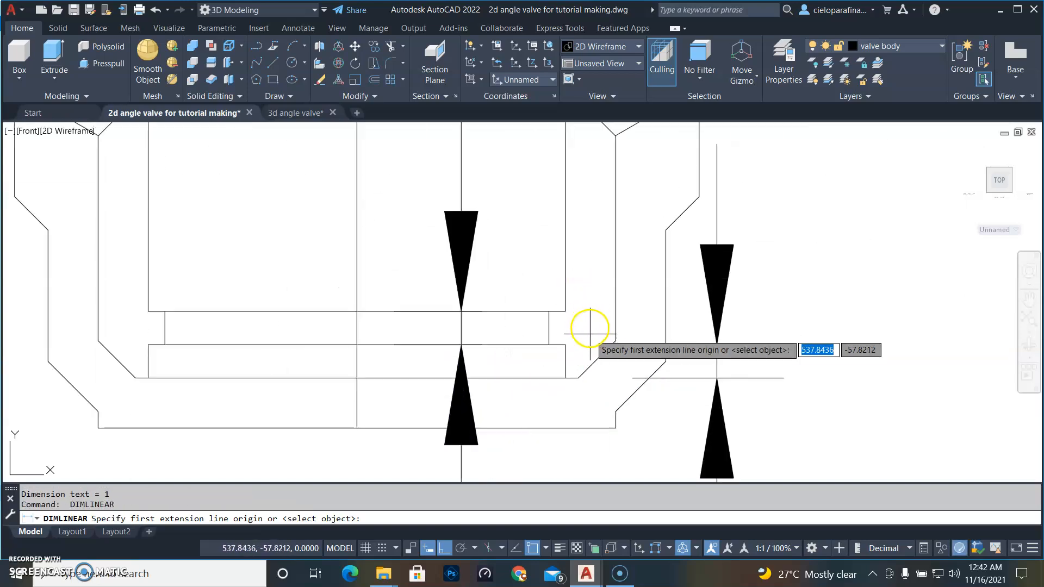
{"action": "left_click", "coordinate": [566, 311]}
{"action": "left_click", "coordinate": [548, 311]}
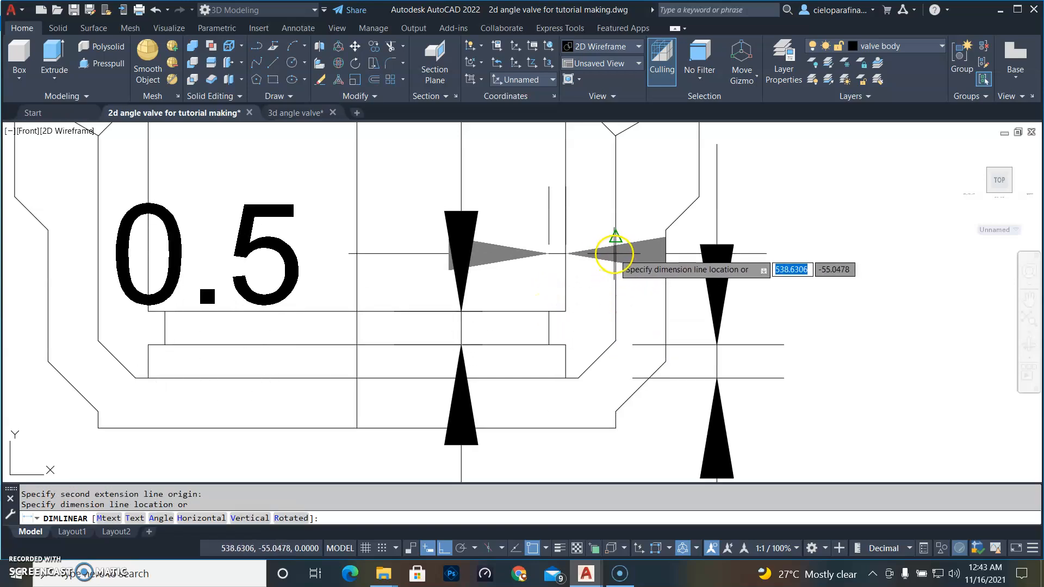
{"action": "key", "text": "Escape"}
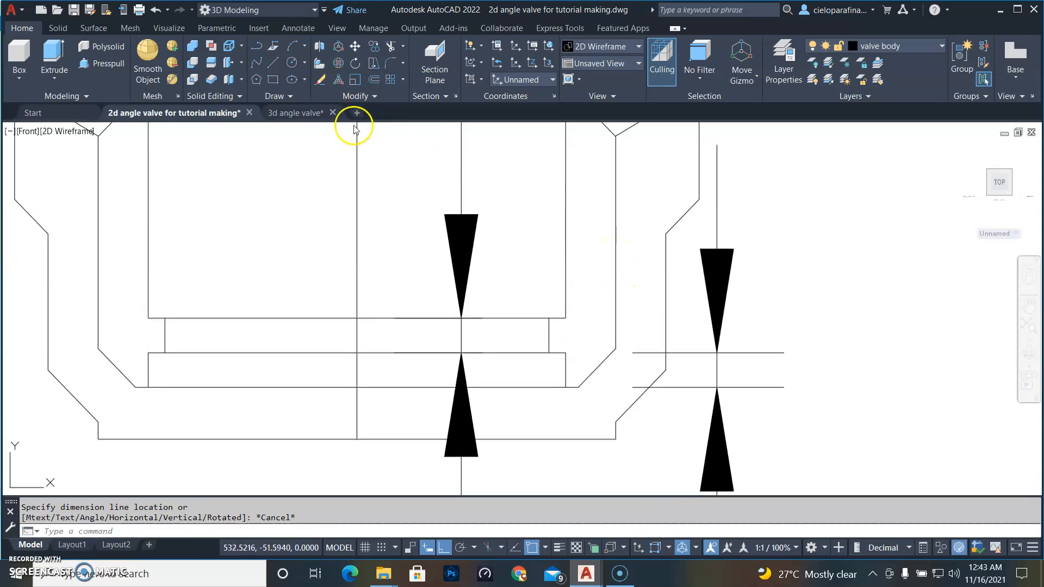
In the 3D angle valve drawing, offset the outlet passage's bottom line upward by 1 twice in succession
{"action": "left_click", "coordinate": [315, 113]}
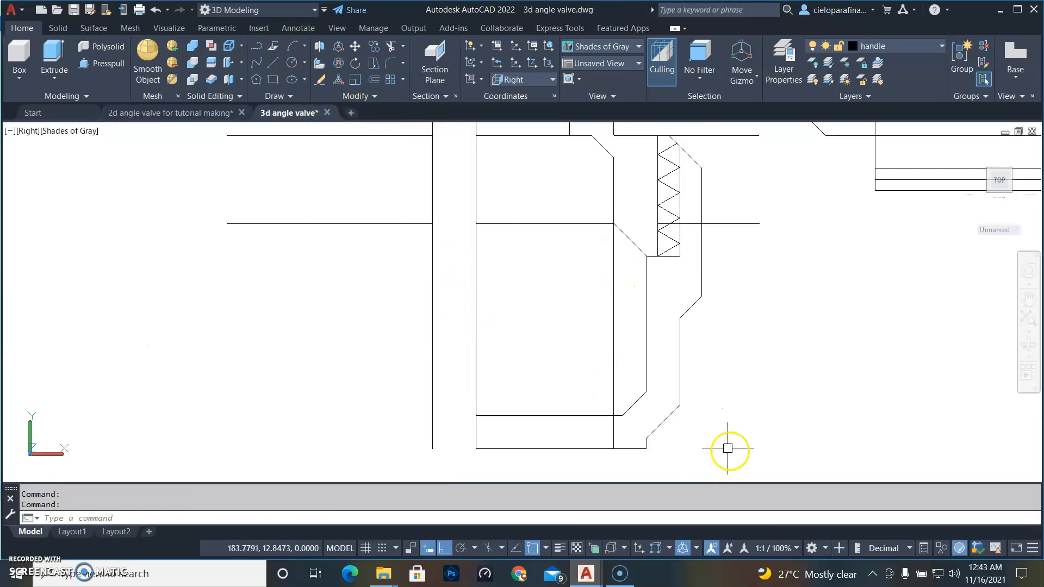
{"action": "mouse_move", "coordinate": [646, 430]}
{"action": "middle_mouse_down"}
{"action": "mouse_move", "coordinate": [654, 359]}
{"action": "mouse_move", "coordinate": [622, 389]}
{"action": "middle_mouse_up"}
{"action": "scroll", "coordinate": [654, 359], "scroll_direction": "down", "scroll_amount": 3}
{"action": "scroll", "coordinate": [613, 386], "scroll_direction": "up", "scroll_amount": 3}
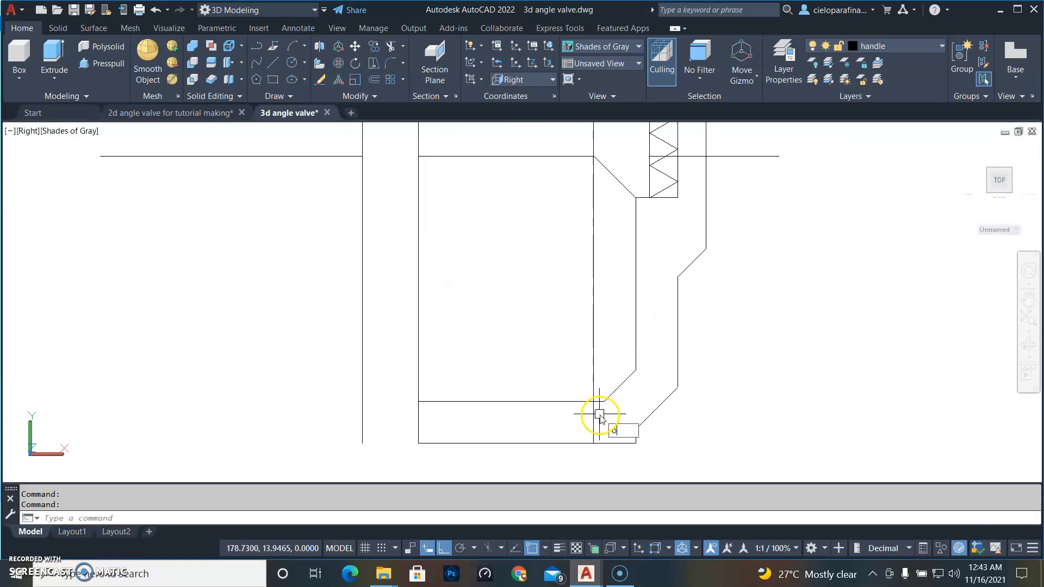
{"action": "key", "text": "Return"}
{"action": "type", "text": "1"}
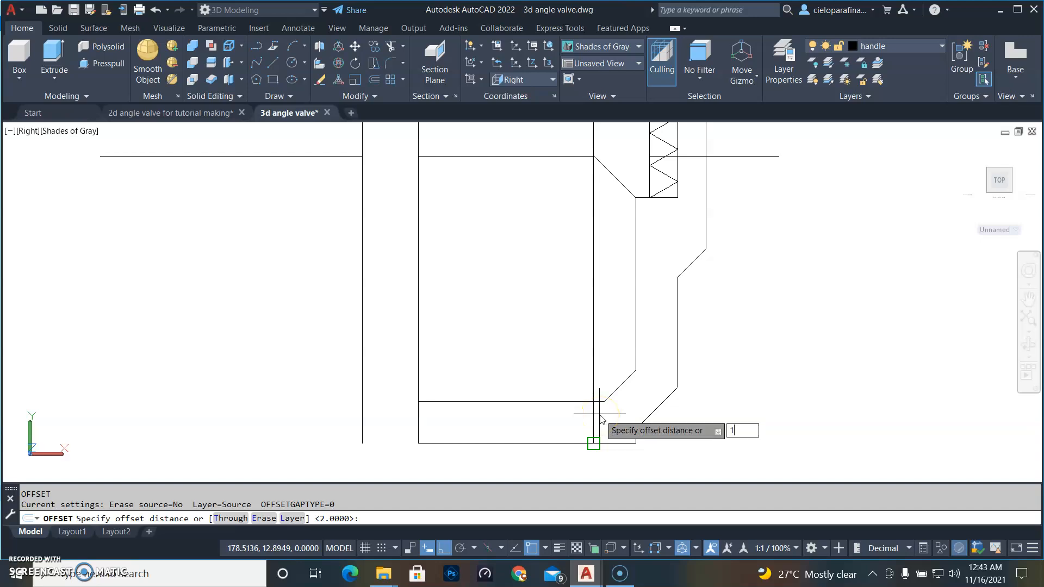
{"action": "key", "text": "Return"}
{"action": "left_click", "coordinate": [537, 401]}
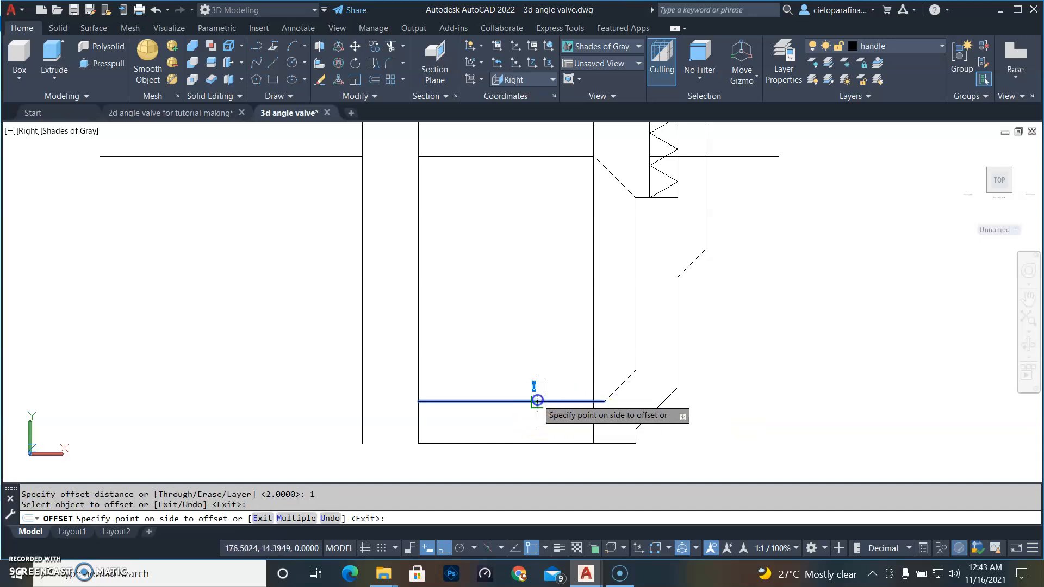
{"action": "left_click", "coordinate": [522, 327]}
{"action": "left_click", "coordinate": [534, 373]}
{"action": "left_click", "coordinate": [536, 321]}
{"action": "key", "text": "Return"}
Offset the passage's vertical wall line inward by 0.5 toward the centerline
{"action": "key", "text": "Return"}
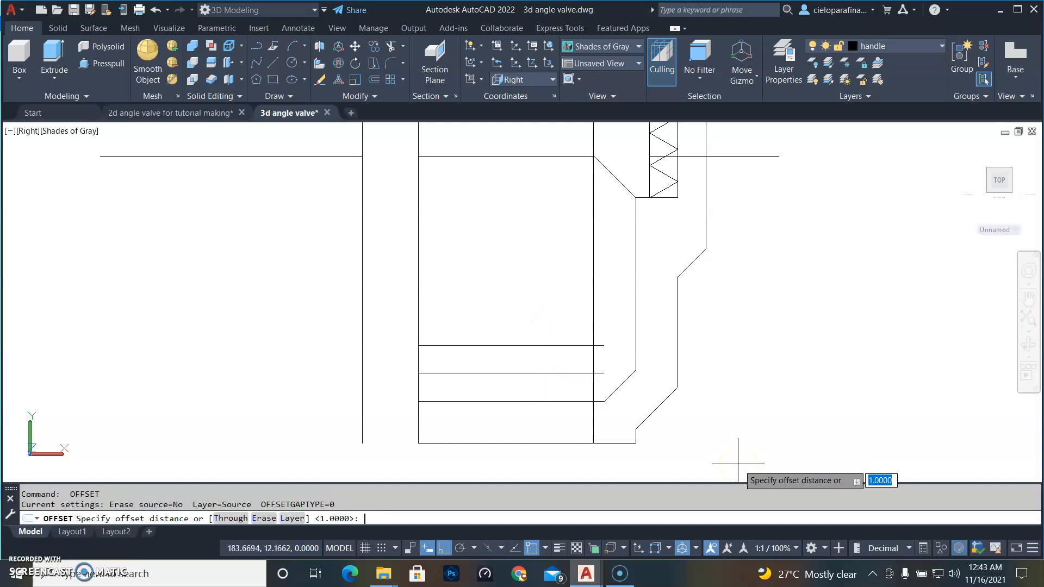
{"action": "key", "text": "Return"}
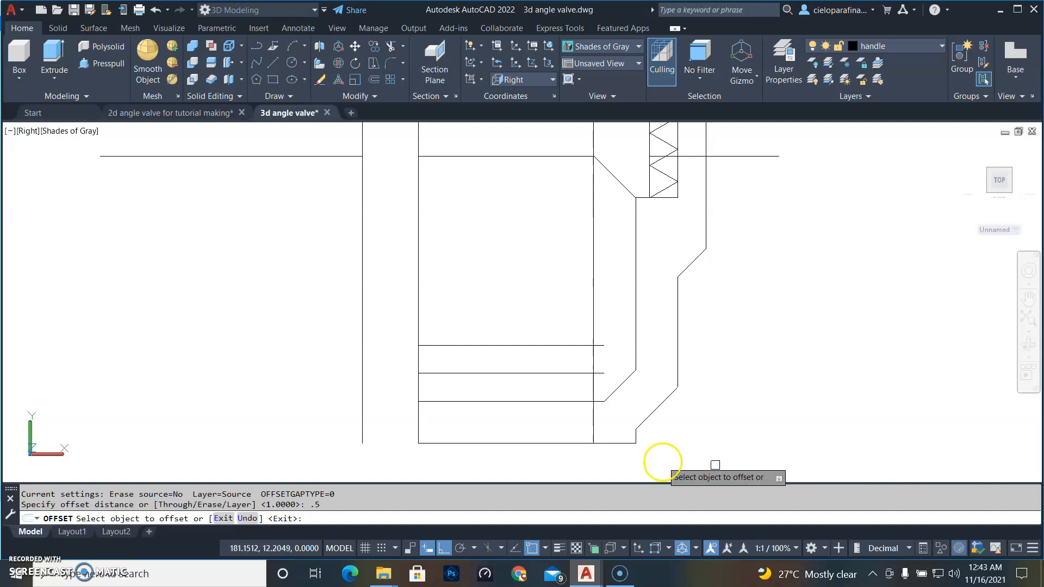
{"action": "left_click", "coordinate": [592, 295]}
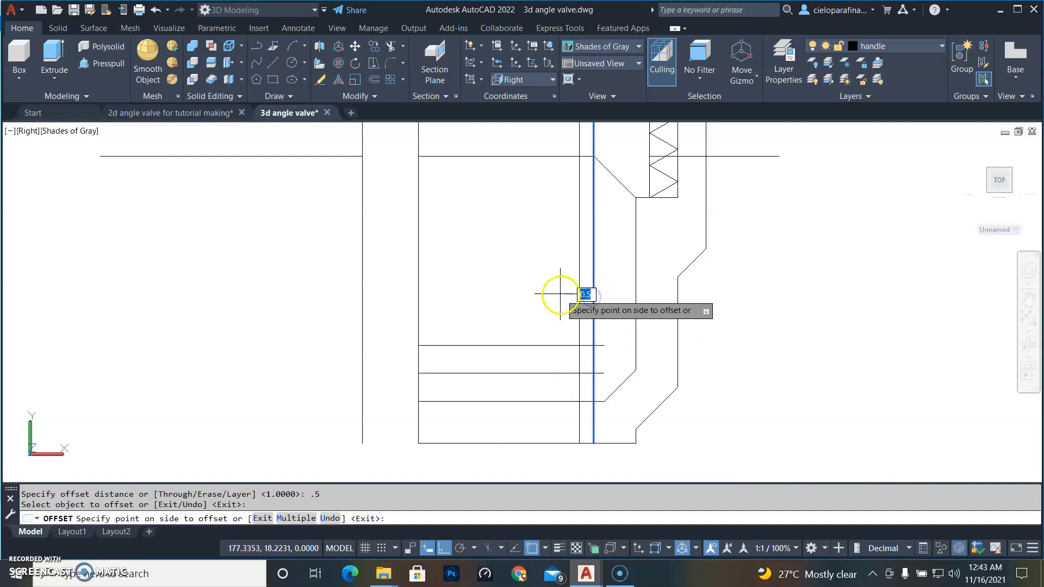
{"action": "left_click", "coordinate": [560, 295]}
{"action": "key", "text": "Escape"}
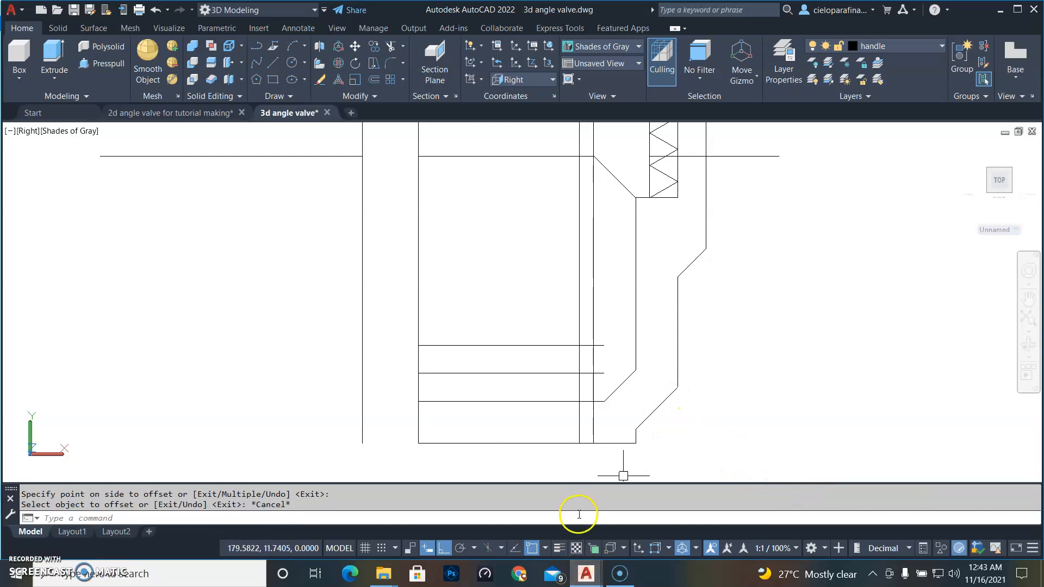
Trim the excess horizontal ends and vertical wall segments to leave the lowest step and the narrow neck above it
{"action": "type", "text": "tr"}
{"action": "key", "text": "Return"}
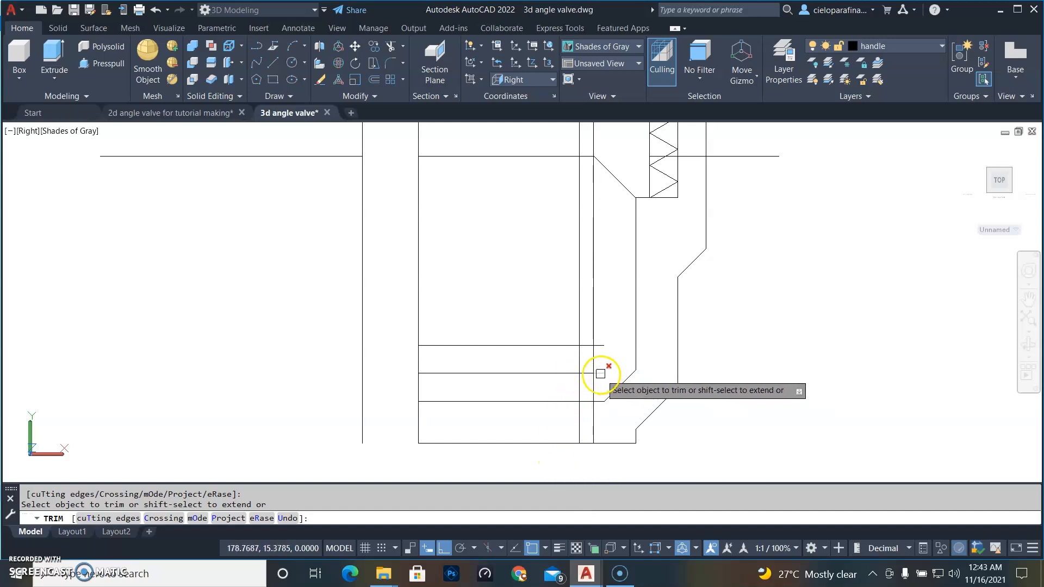
{"action": "left_click", "coordinate": [602, 345]}
{"action": "left_click", "coordinate": [598, 360]}
{"action": "left_click", "coordinate": [580, 390]}
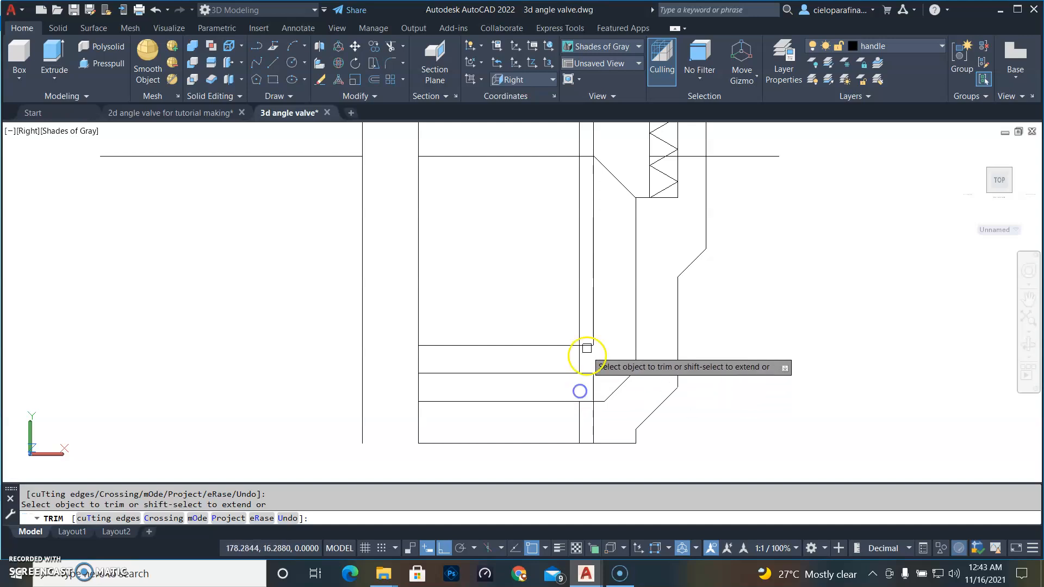
{"action": "left_click", "coordinate": [582, 333]}
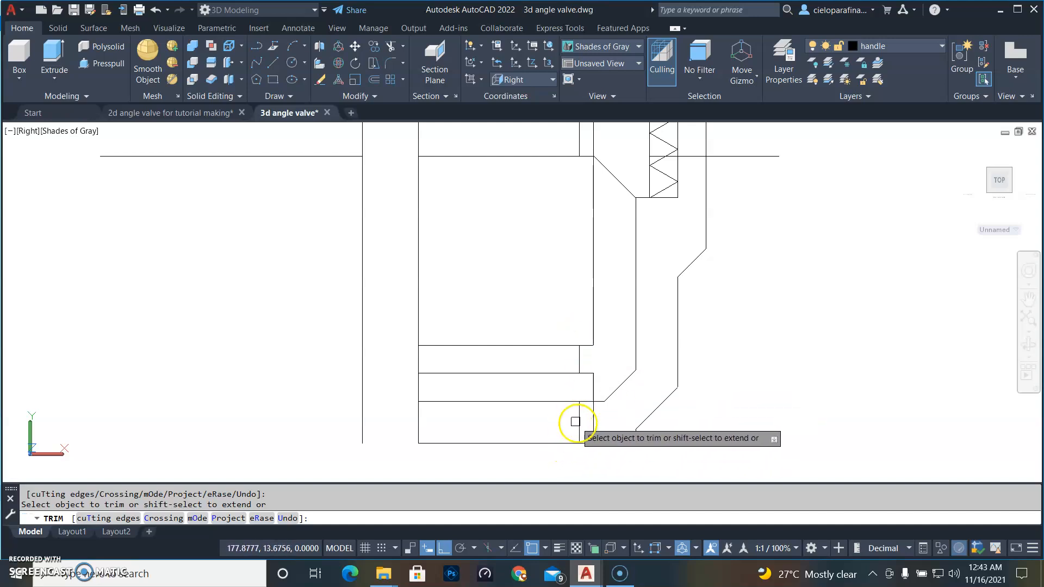
{"action": "left_click", "coordinate": [578, 420]}
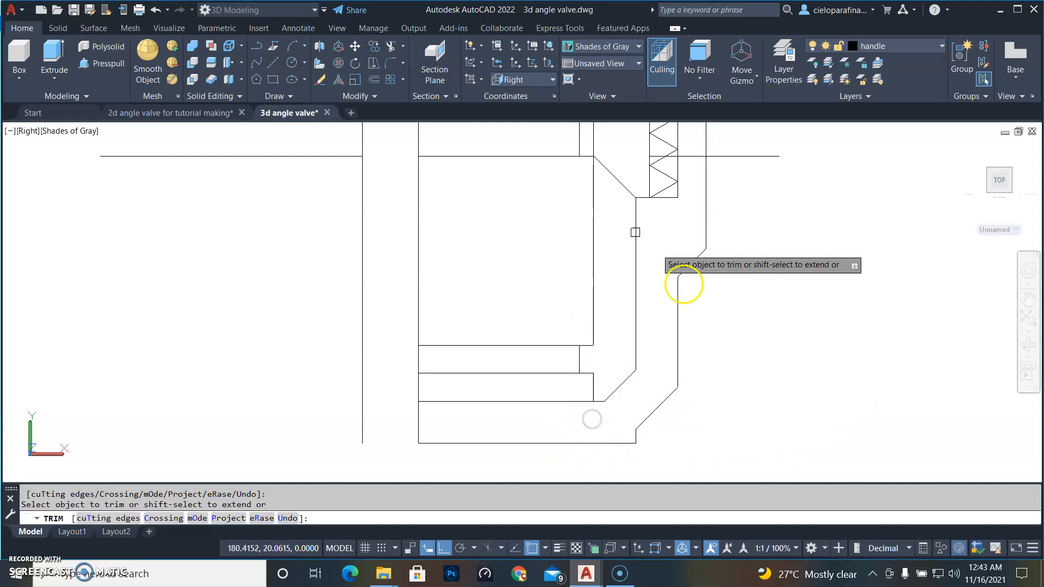
{"action": "scroll", "coordinate": [599, 306], "scroll_direction": "down", "scroll_amount": 2}
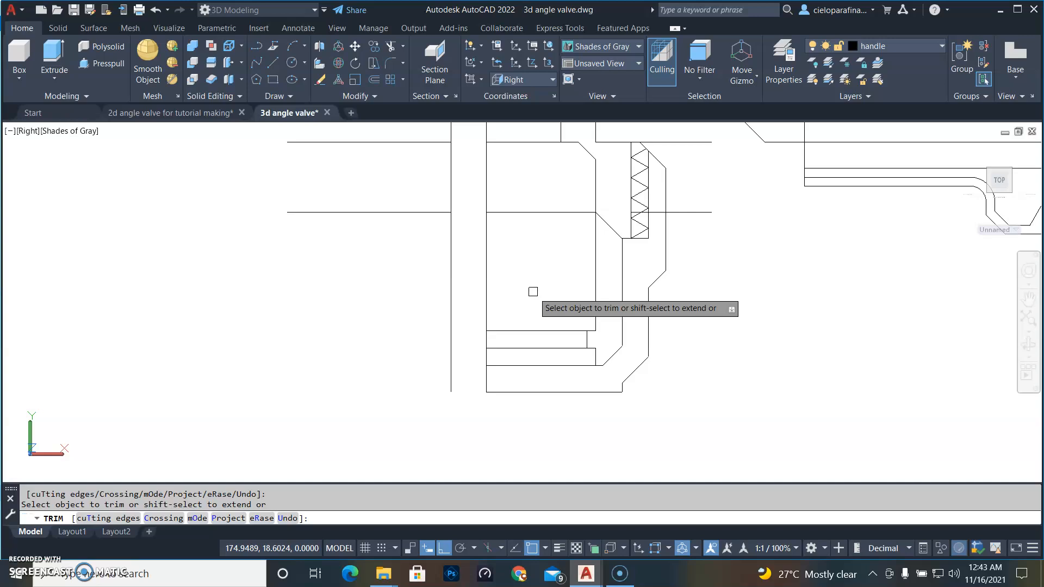
{"action": "key", "text": "Escape"}
Examine the outlet passage in the 2D drawing for comparison and return to the 3D angle valve drawing
{"action": "left_click", "coordinate": [187, 113]}
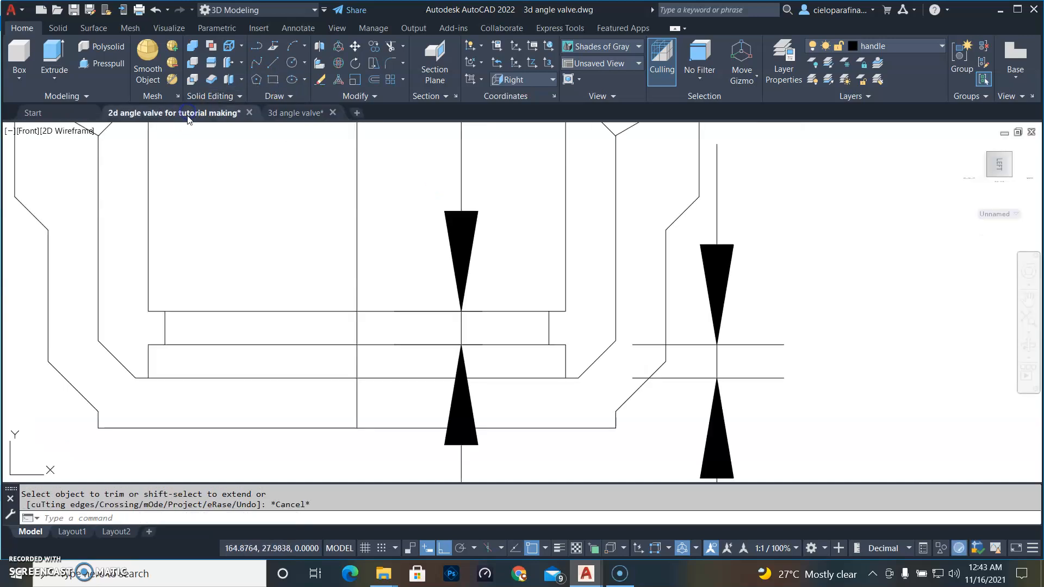
{"action": "scroll", "coordinate": [486, 410], "scroll_direction": "down", "scroll_amount": 2}
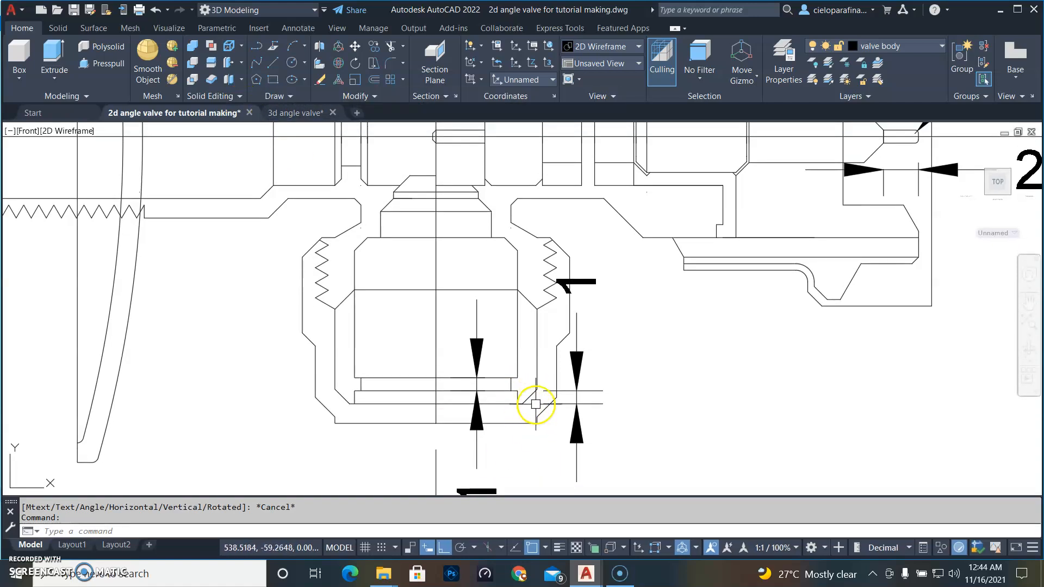
{"action": "scroll", "coordinate": [536, 402], "scroll_direction": "up", "scroll_amount": 4}
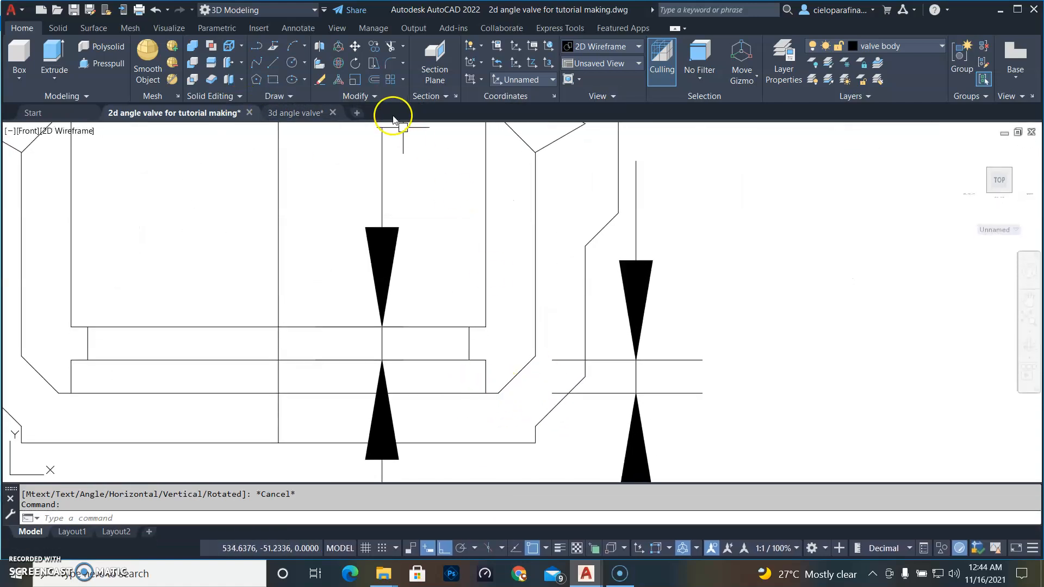
{"action": "left_click", "coordinate": [300, 112]}
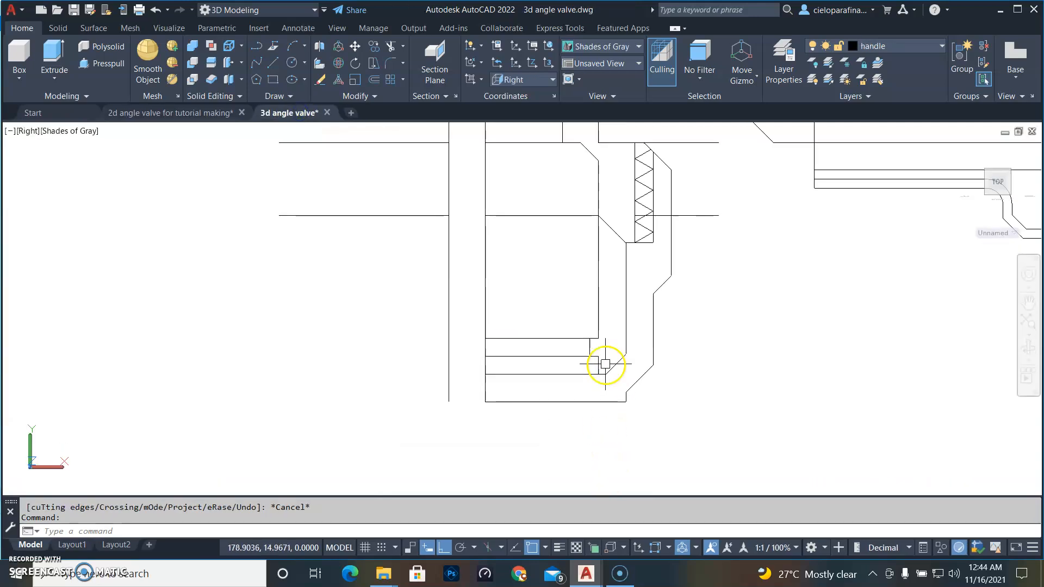
Erase the three leftover horizontal construction lines beside the outlet's thread and the two vertical ones above them
{"action": "scroll", "coordinate": [622, 374], "scroll_direction": "down", "scroll_amount": 4}
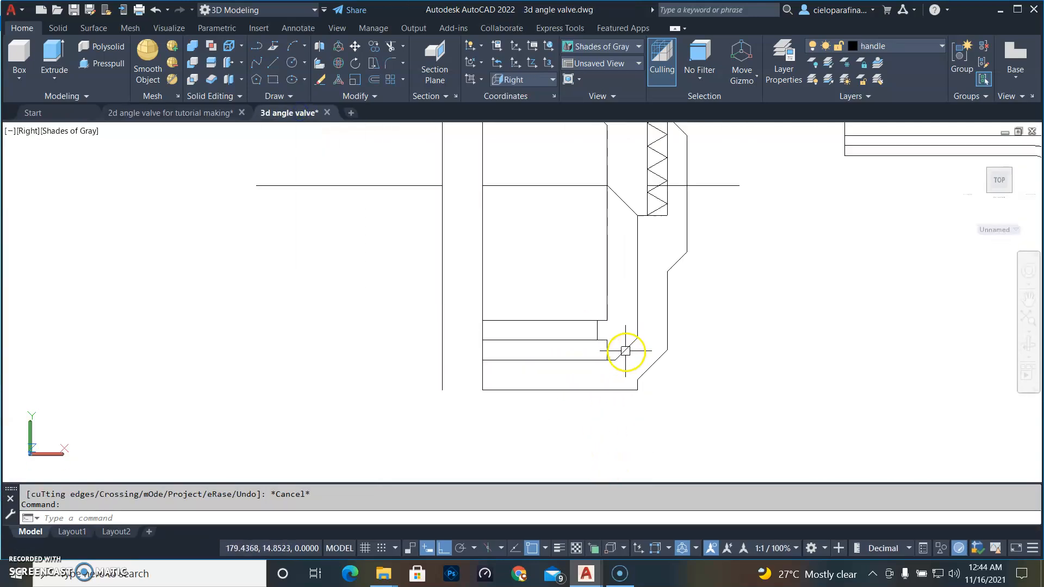
{"action": "scroll", "coordinate": [777, 344], "scroll_direction": "down", "scroll_amount": 2}
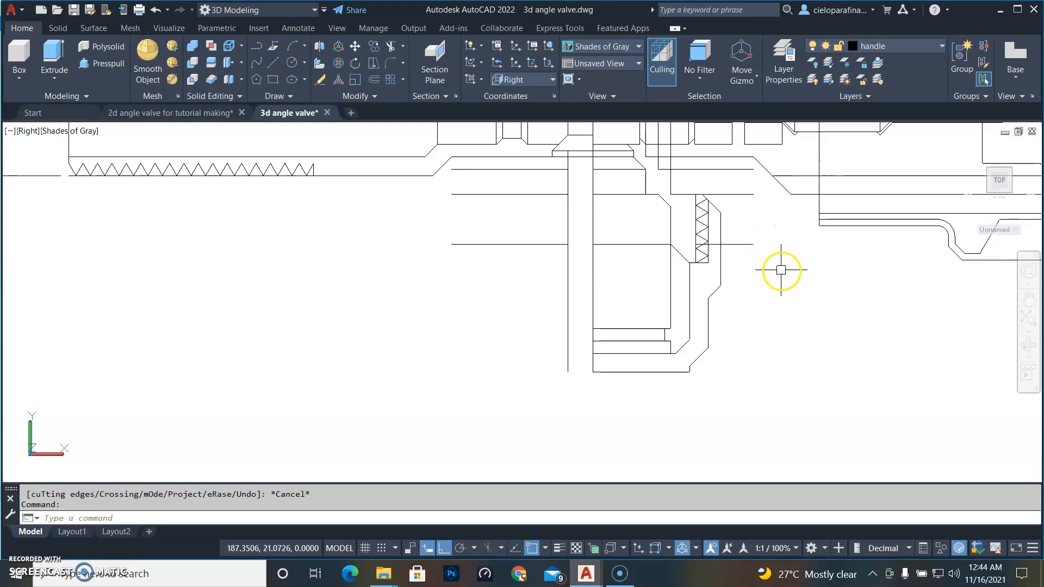
{"action": "mouse_move", "coordinate": [781, 272]}
{"action": "middle_mouse_down"}
{"action": "mouse_move", "coordinate": [788, 287]}
{"action": "mouse_move", "coordinate": [744, 422]}
{"action": "middle_mouse_up"}
{"action": "left_click", "coordinate": [722, 405]}
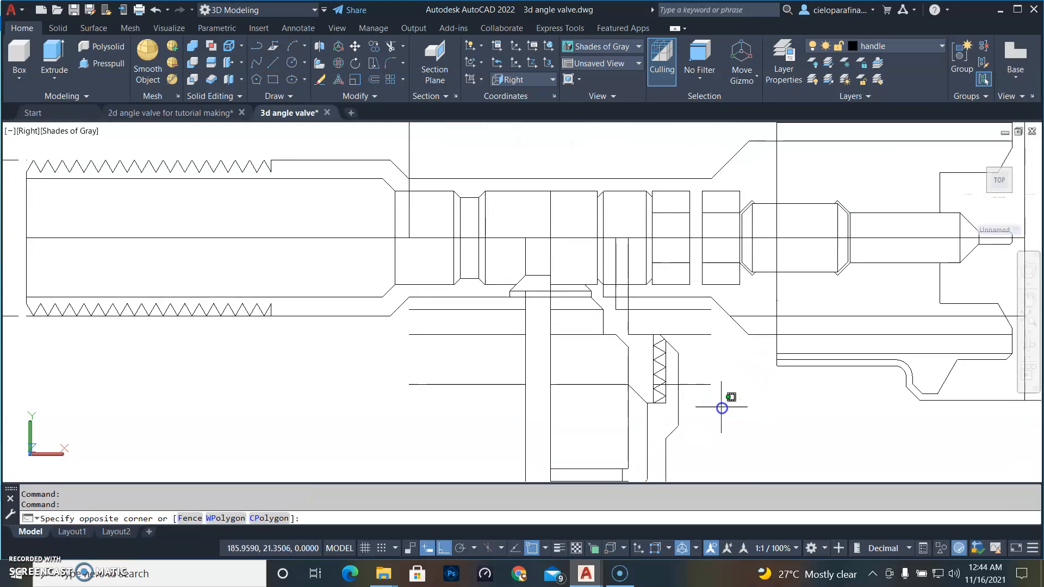
{"action": "left_click", "coordinate": [704, 335]}
{"action": "scroll", "coordinate": [686, 314], "scroll_direction": "up", "scroll_amount": 2}
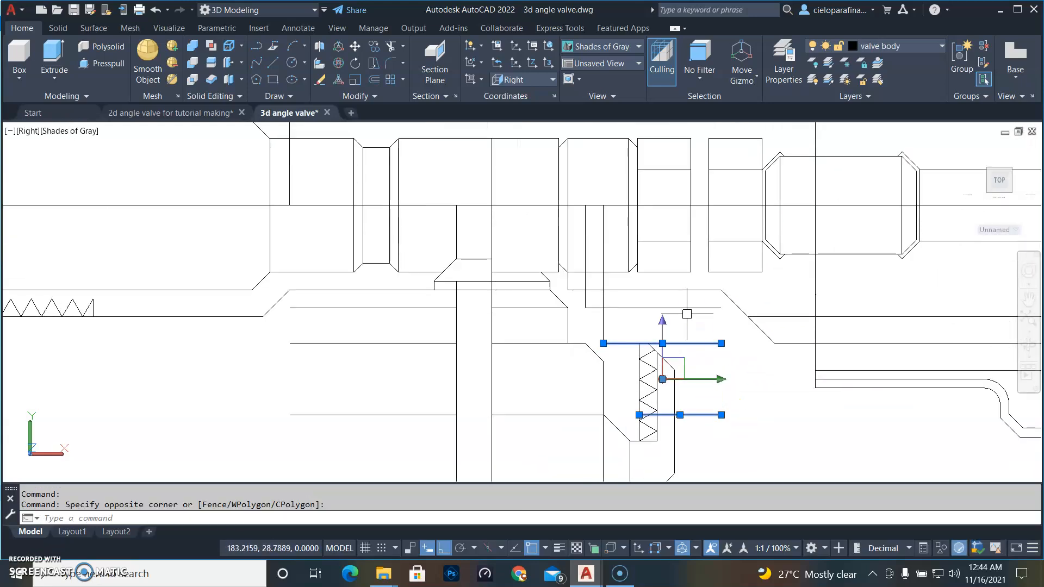
{"action": "left_click", "coordinate": [698, 326]}
{"action": "left_click", "coordinate": [689, 305]}
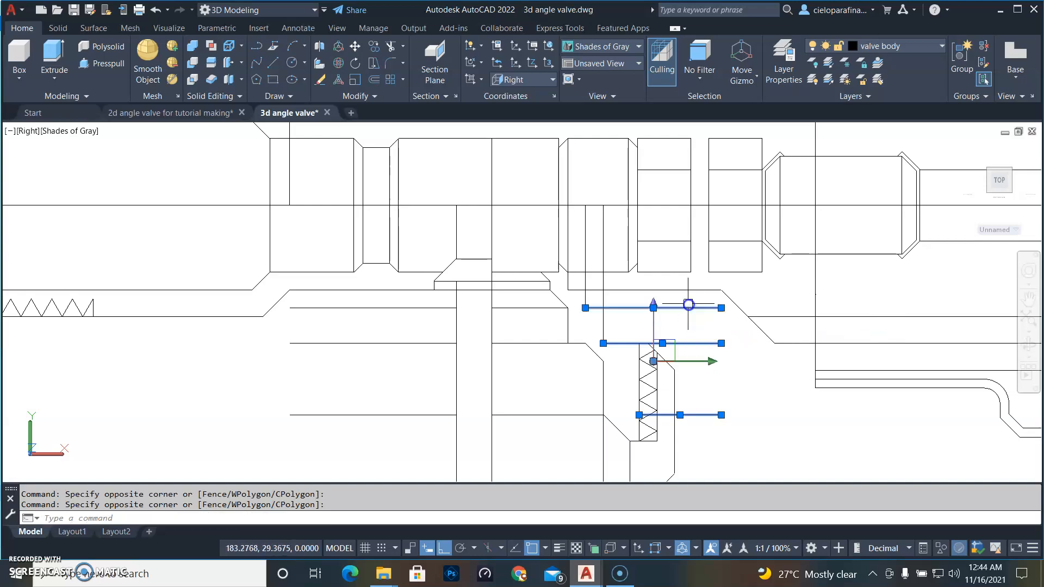
{"action": "left_click", "coordinate": [578, 239]}
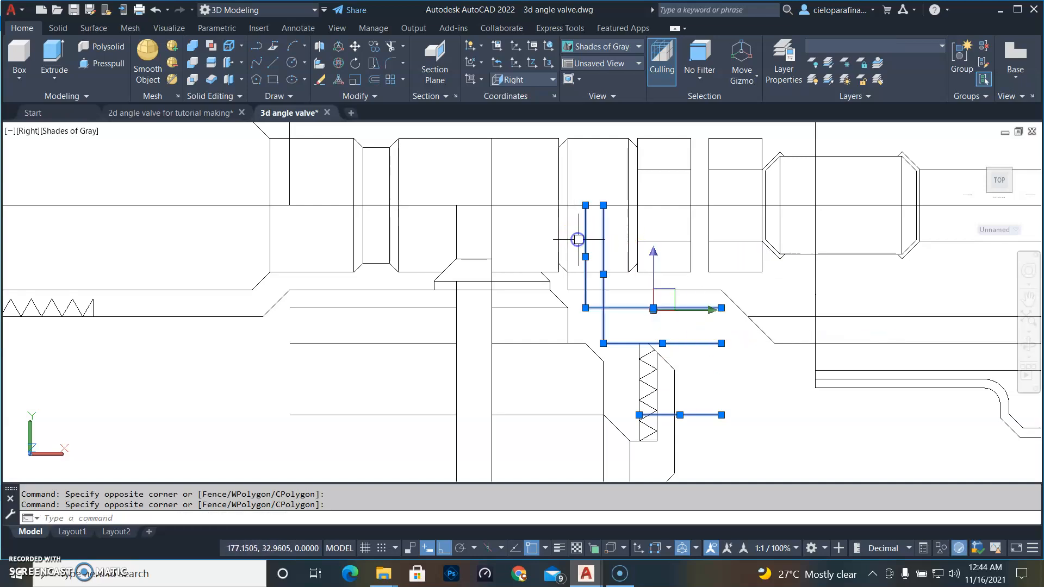
{"action": "type", "text": "e"}
{"action": "key", "text": "Return"}
Erase the short vertical line above the outlet's seat and the vertical construction line rising above the inlet pipe
{"action": "left_click", "coordinate": [478, 241]}
{"action": "left_click", "coordinate": [449, 235]}
{"action": "key", "text": "Return"}
{"action": "scroll", "coordinate": [385, 205], "scroll_direction": "down", "scroll_amount": 5}
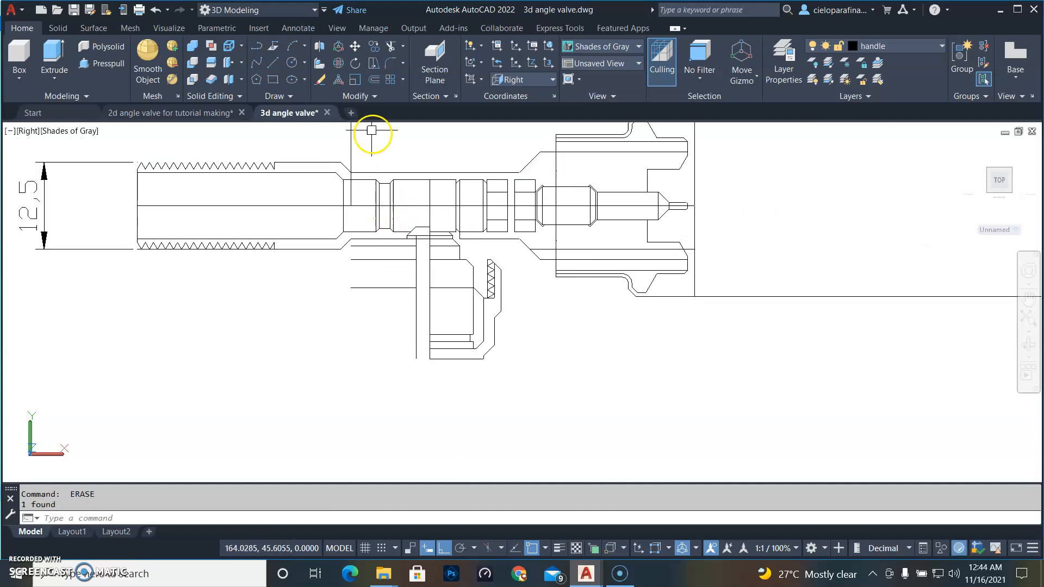
{"action": "left_click", "coordinate": [375, 139]}
{"action": "left_click", "coordinate": [344, 134]}
{"action": "type", "text": "e"}
{"action": "key", "text": "Return"}
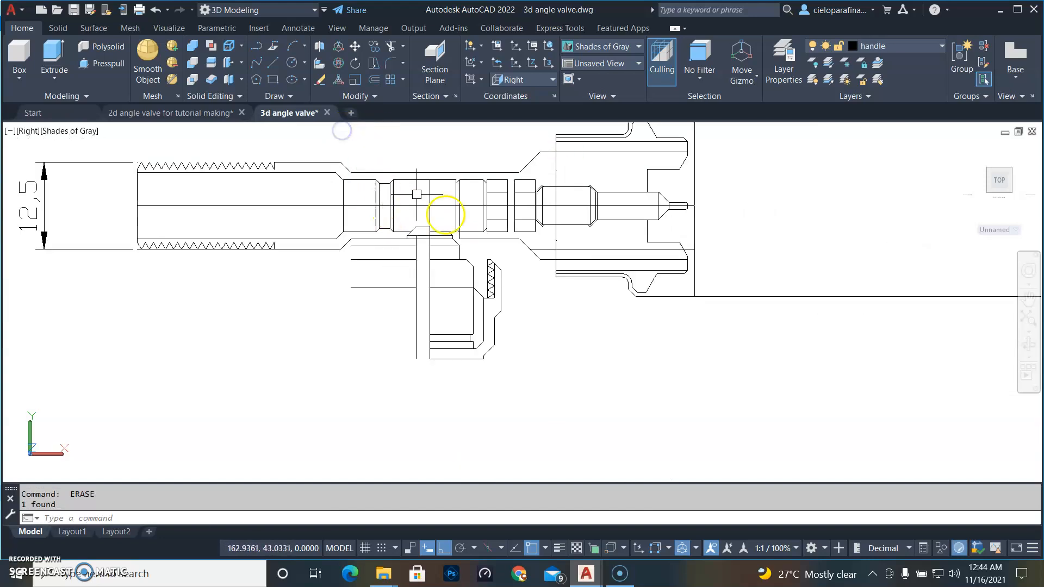
{"action": "scroll", "coordinate": [473, 264], "scroll_direction": "up", "scroll_amount": 2}
{"action": "scroll", "coordinate": [496, 242], "scroll_direction": "up", "scroll_amount": 2}
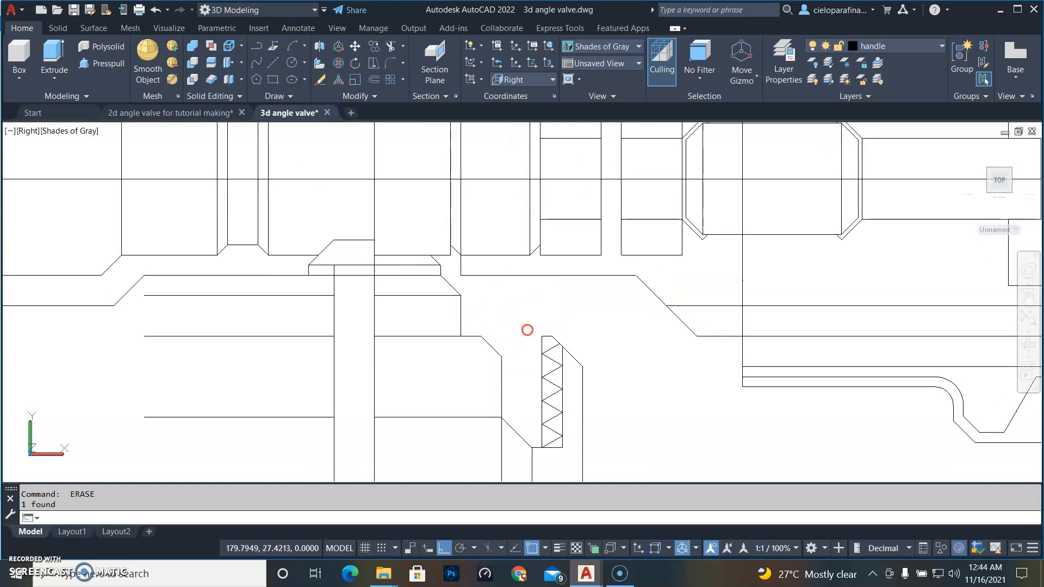
{"action": "key", "text": "Escape"}
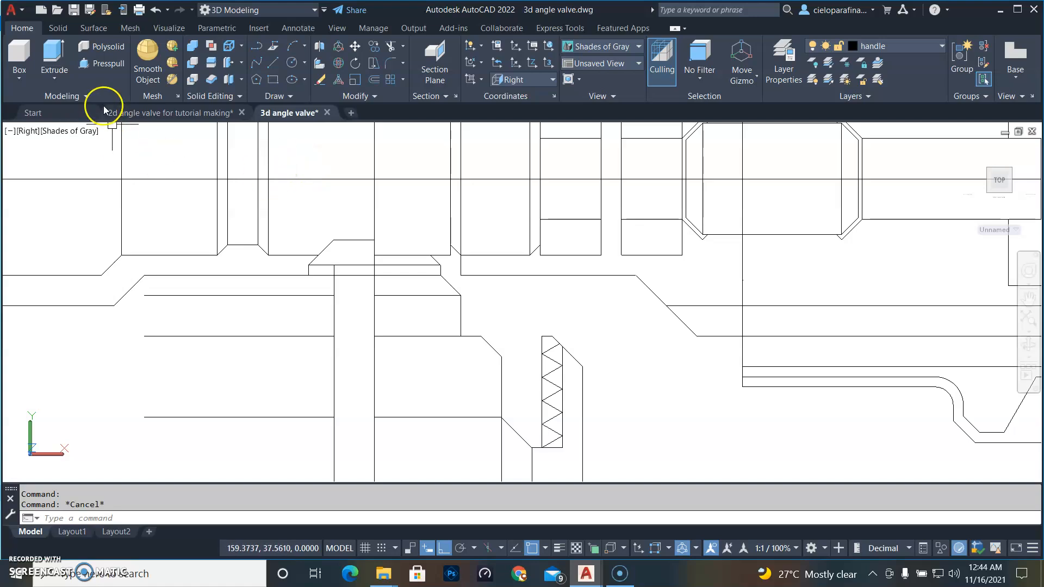
In the 2D drawing, erase the two step-height dimensions at the base of the outlet passage
{"action": "left_click", "coordinate": [121, 113]}
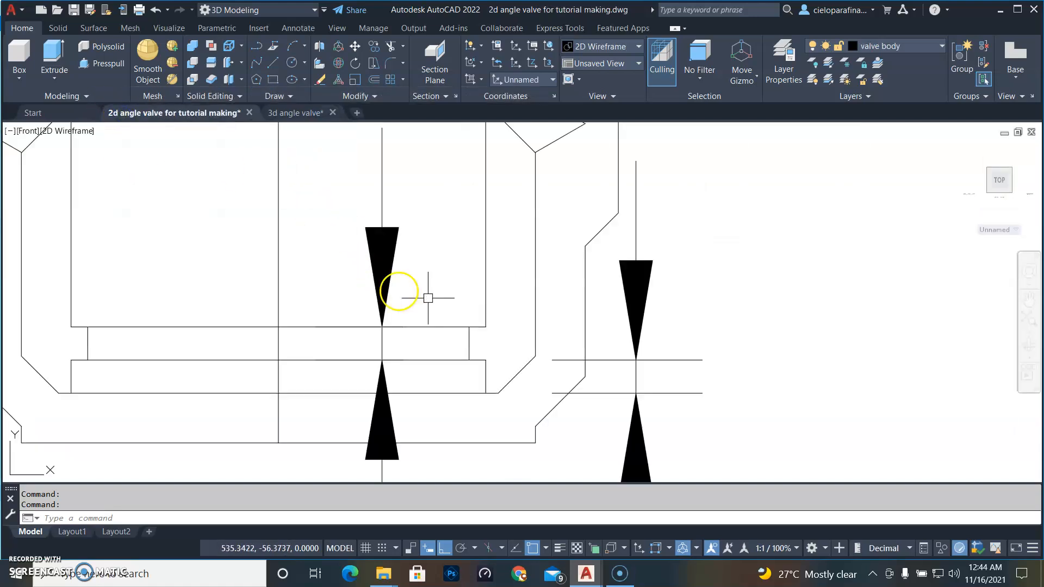
{"action": "scroll", "coordinate": [428, 298], "scroll_direction": "down", "scroll_amount": 4}
{"action": "left_click", "coordinate": [535, 280]}
{"action": "left_click", "coordinate": [529, 205]}
{"action": "left_click", "coordinate": [424, 270]}
{"action": "type", "text": "E"}
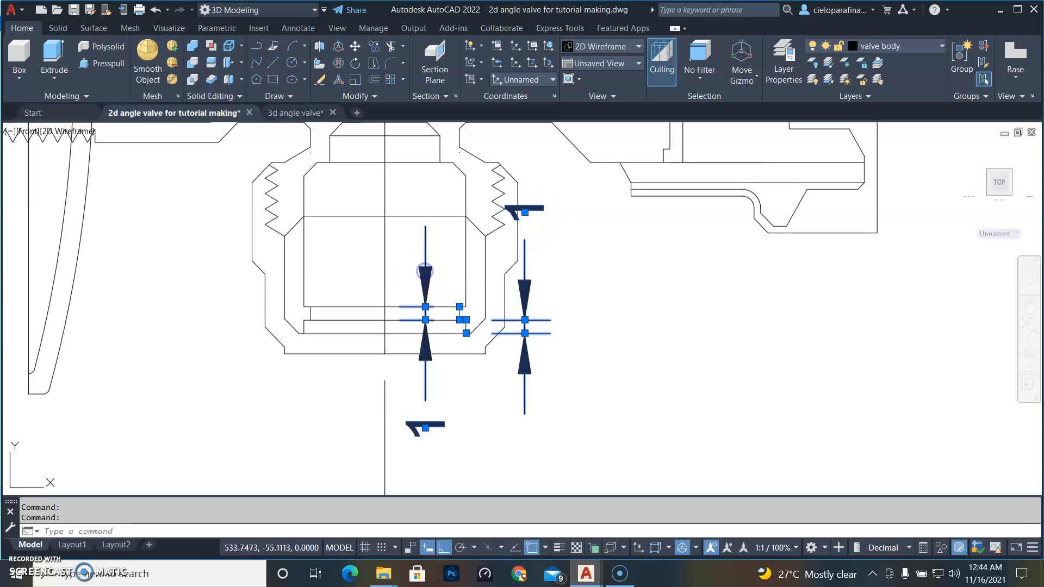
{"action": "key", "text": "Return"}
Dimension the horizontal gap between the outlet passage's vertical side and the outer neck's vertical edge
{"action": "scroll", "coordinate": [449, 256], "scroll_direction": "down", "scroll_amount": 2}
{"action": "scroll", "coordinate": [431, 326], "scroll_direction": "down", "scroll_amount": 2}
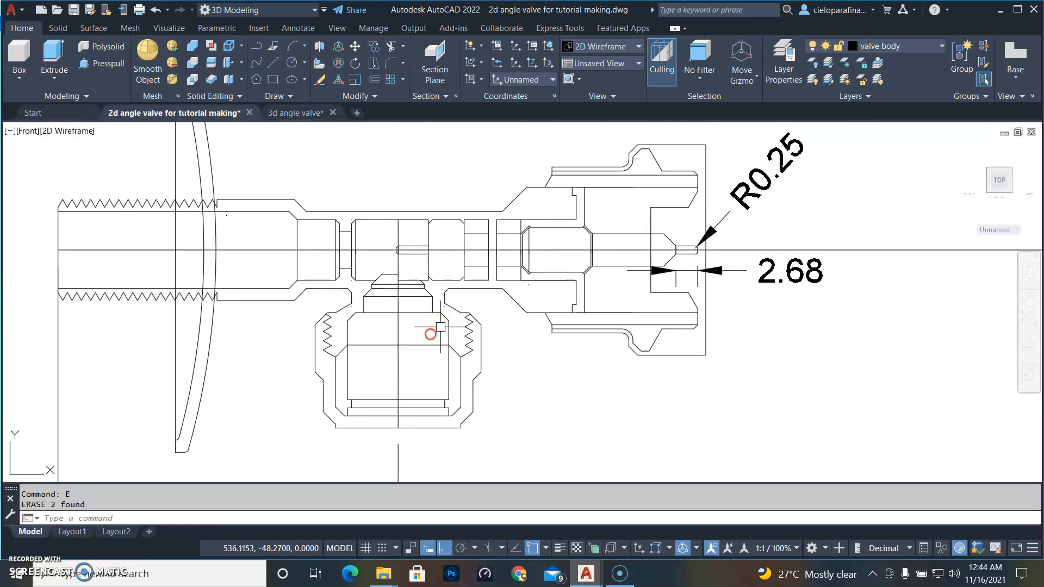
{"action": "scroll", "coordinate": [464, 305], "scroll_direction": "up", "scroll_amount": 5}
{"action": "middle_click_drag", "start_coordinate": [454, 297], "coordinate": [480, 318]}
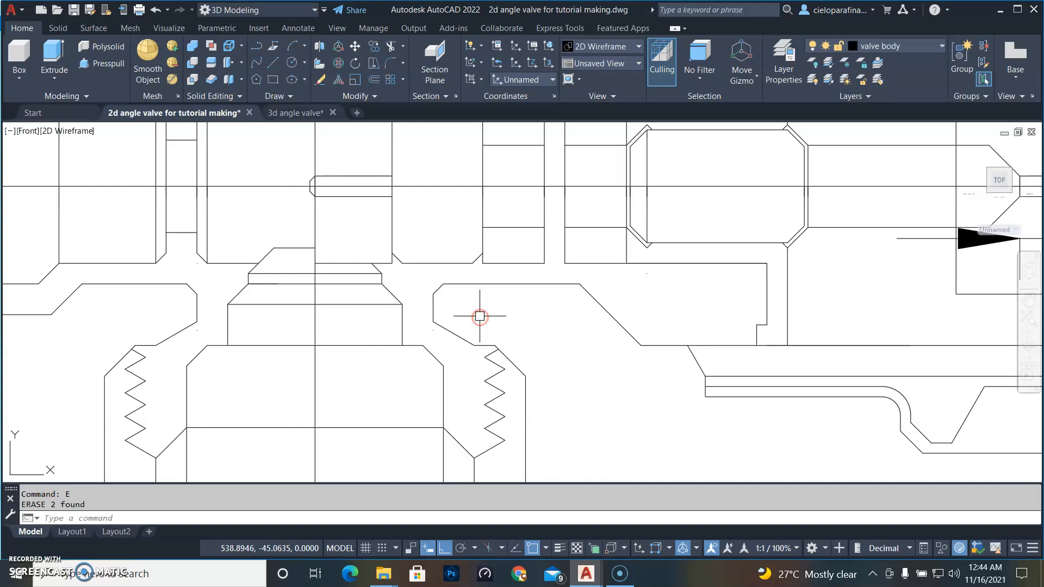
{"action": "scroll", "coordinate": [471, 318], "scroll_direction": "up", "scroll_amount": 2}
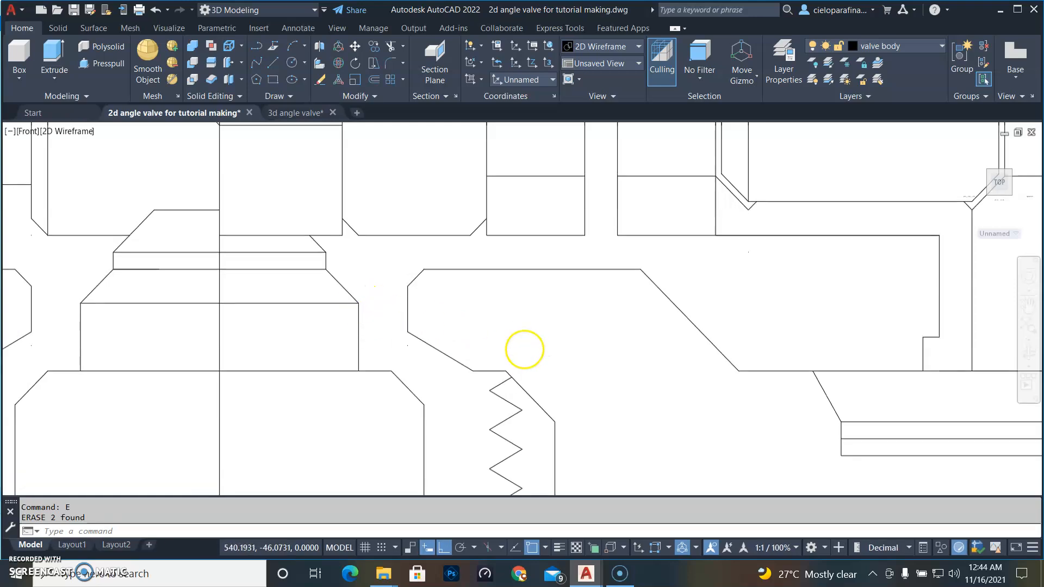
{"action": "type", "text": "dli"}
{"action": "key", "text": "Return"}
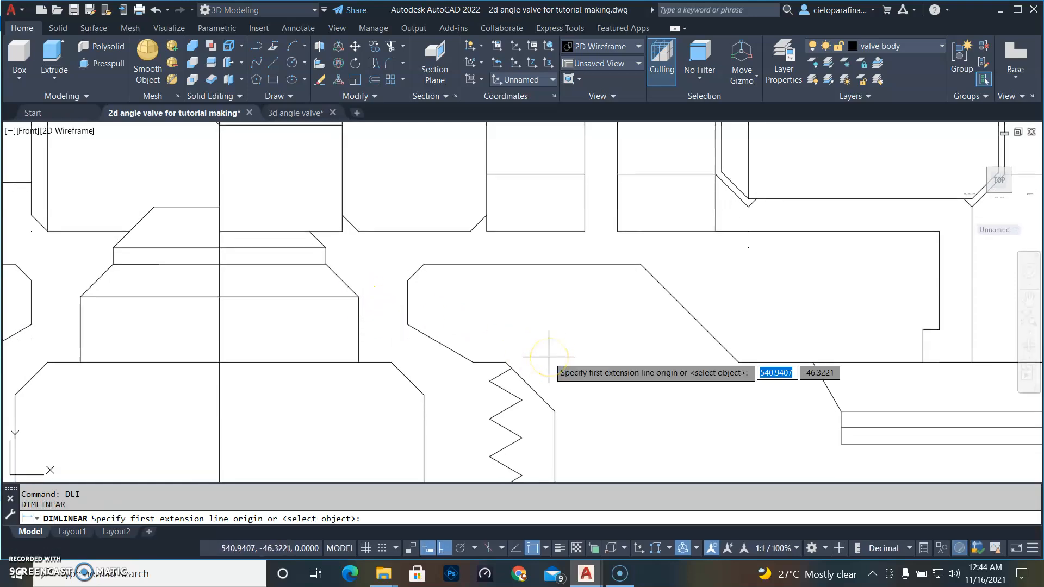
{"action": "left_click", "coordinate": [408, 323]}
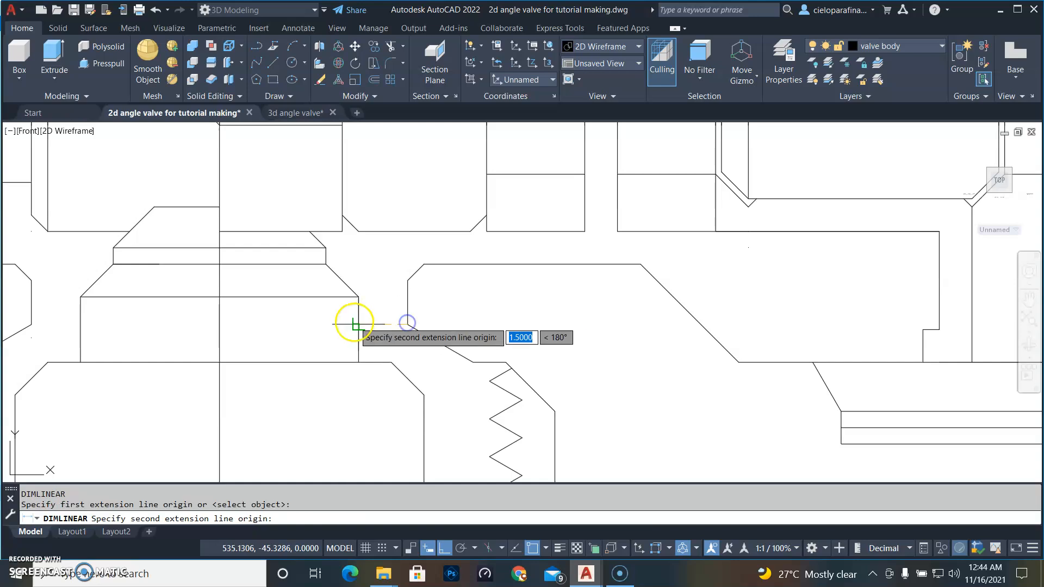
{"action": "left_click", "coordinate": [358, 324]}
{"action": "scroll", "coordinate": [371, 409], "scroll_direction": "down", "scroll_amount": 4}
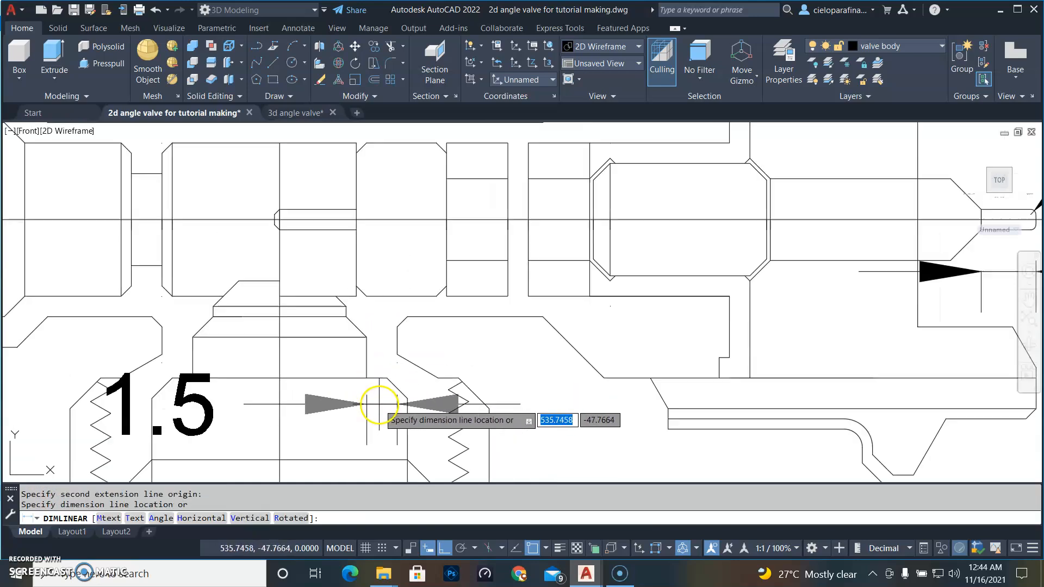
{"action": "left_click", "coordinate": [366, 408]}
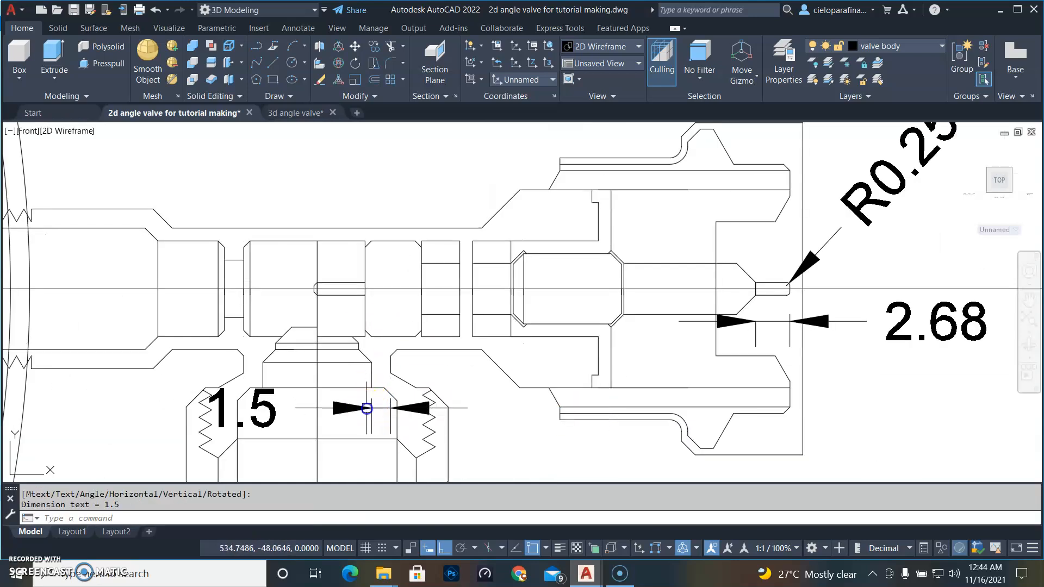
Dimension the height of the outer neck's short vertical edge beside the outlet passage
{"action": "scroll", "coordinate": [365, 397], "scroll_direction": "up", "scroll_amount": 6}
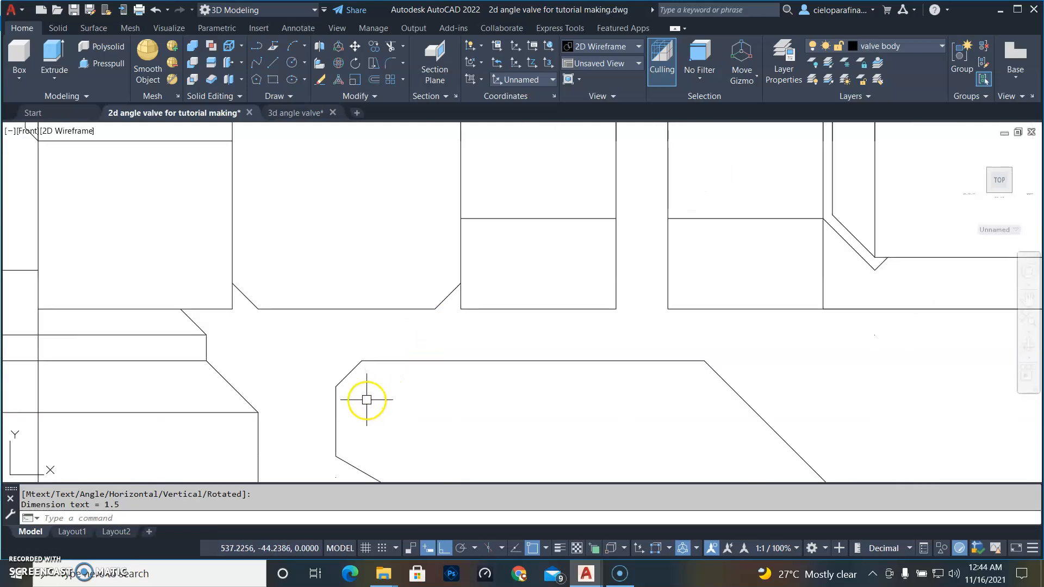
{"action": "key", "text": "Return"}
{"action": "key", "text": "Return"}
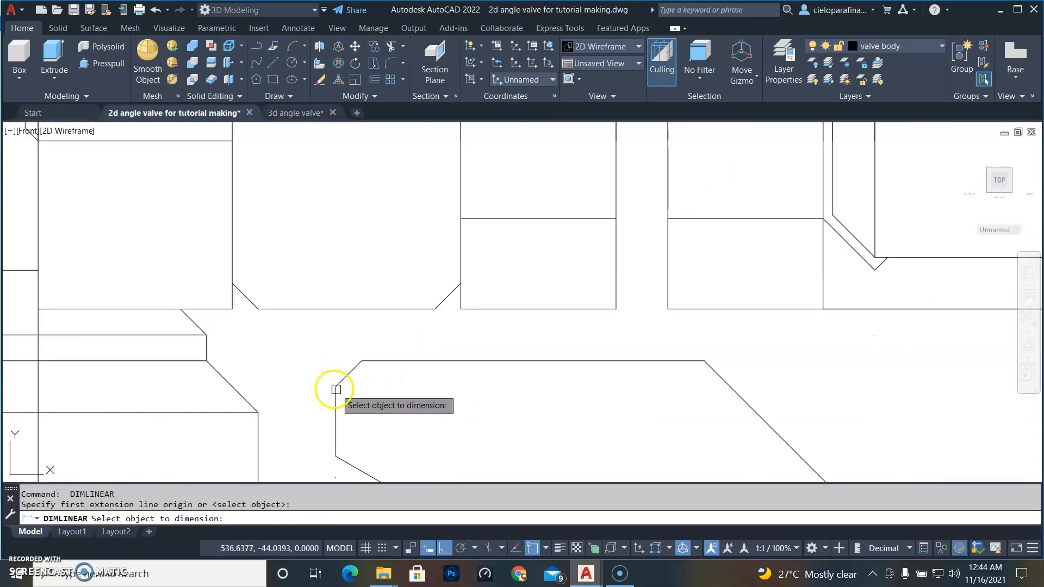
{"action": "left_click", "coordinate": [338, 410]}
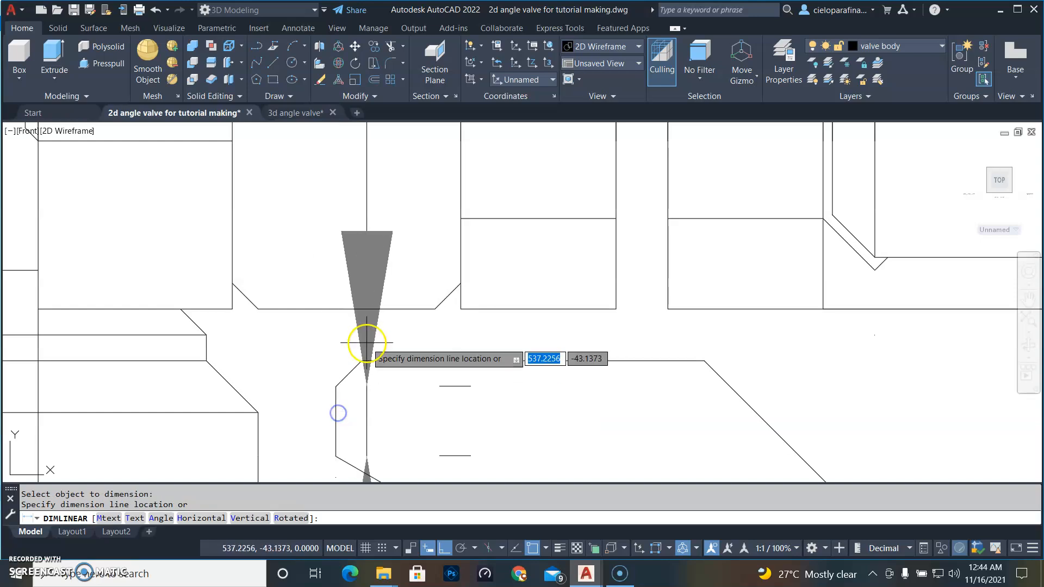
{"action": "left_click", "coordinate": [361, 358]}
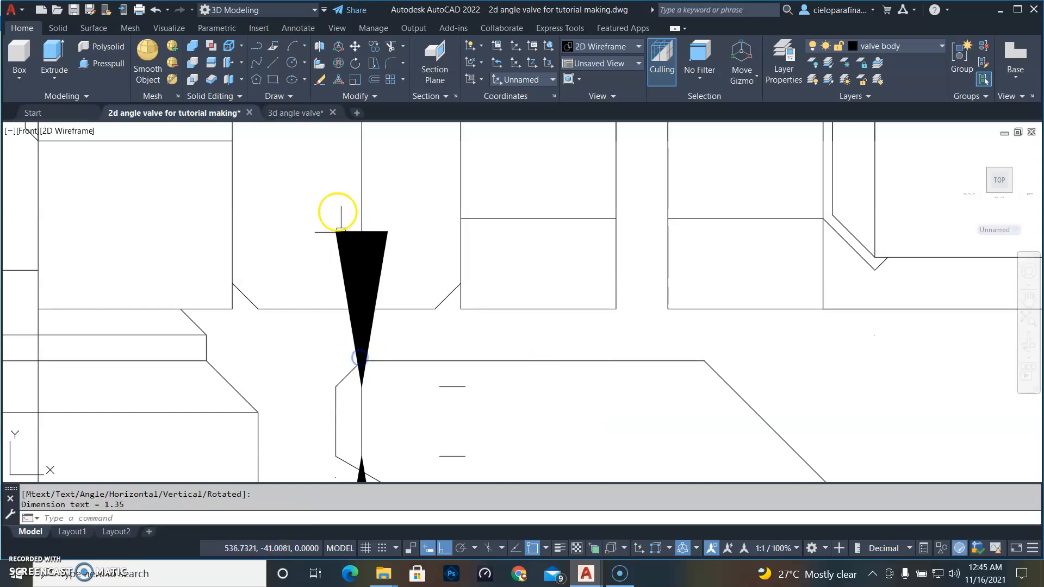
{"action": "scroll", "coordinate": [405, 376], "scroll_direction": "down", "scroll_amount": 3}
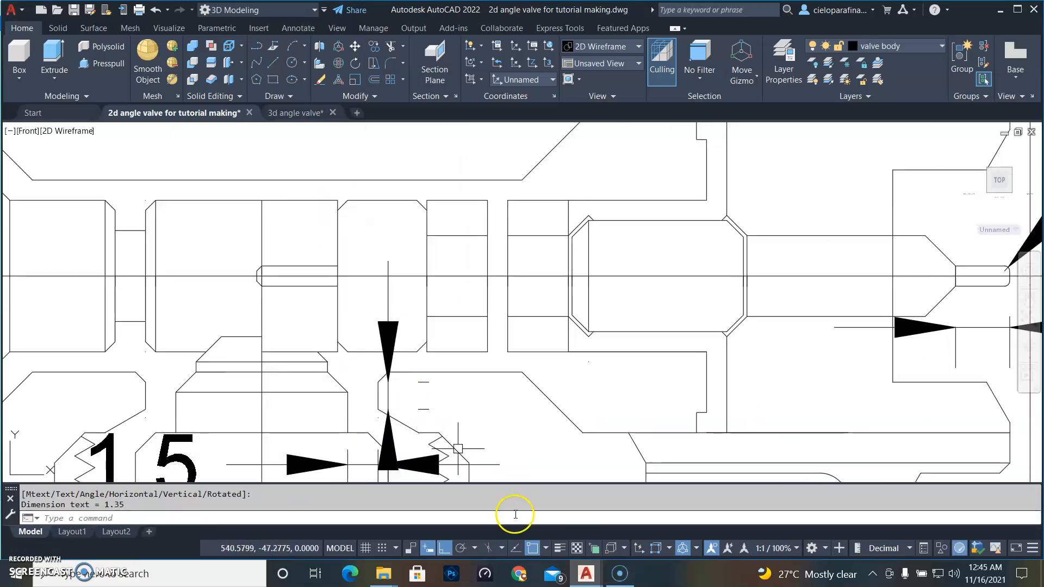
{"action": "scroll", "coordinate": [481, 457], "scroll_direction": "down", "scroll_amount": 2}
{"action": "middle_click_drag", "start_coordinate": [479, 455], "coordinate": [451, 319]}
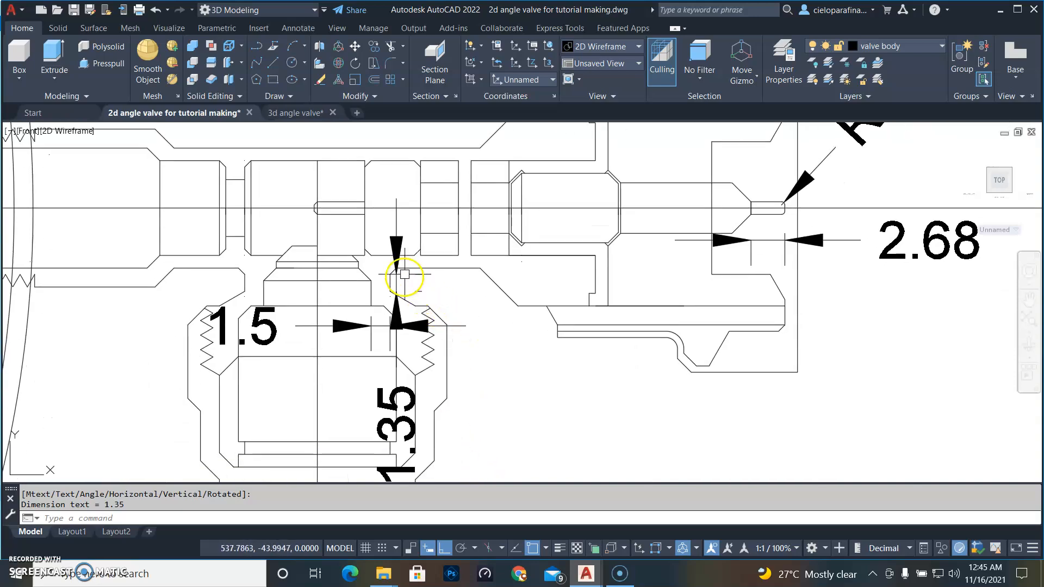
Move the dimension line of the neck's short vertical edge sideways, clear of the neck outline
{"action": "scroll", "coordinate": [404, 281], "scroll_direction": "up", "scroll_amount": 6}
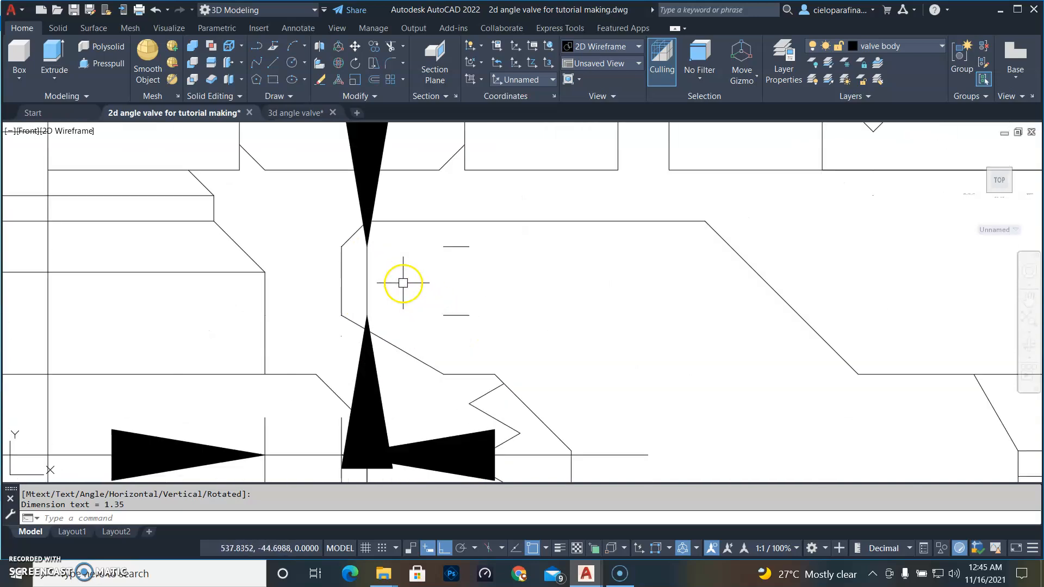
{"action": "left_click", "coordinate": [365, 348]}
{"action": "left_click", "coordinate": [367, 246]}
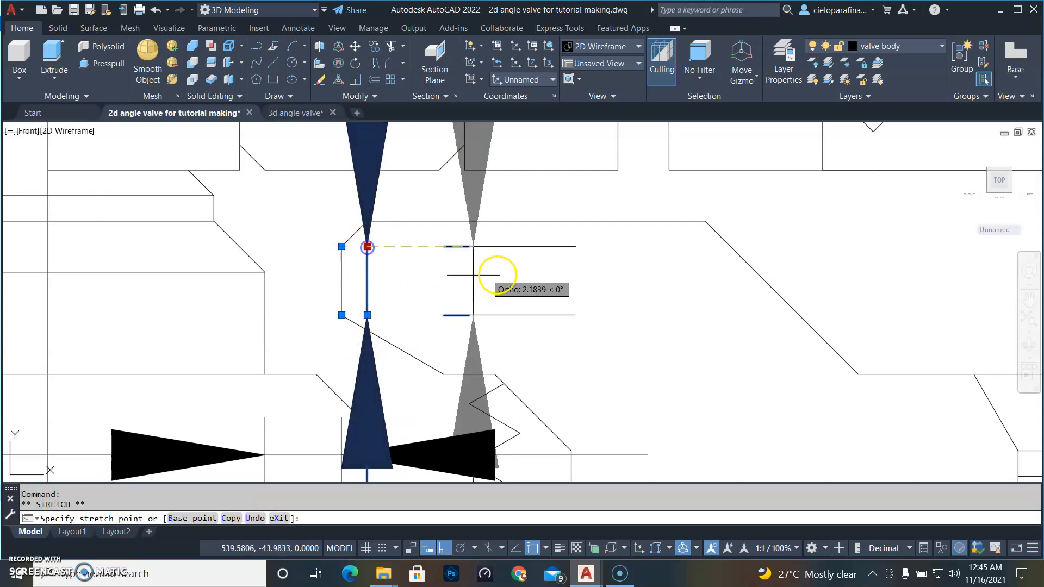
{"action": "middle_click_drag", "start_coordinate": [385, 275], "coordinate": [438, 407]}
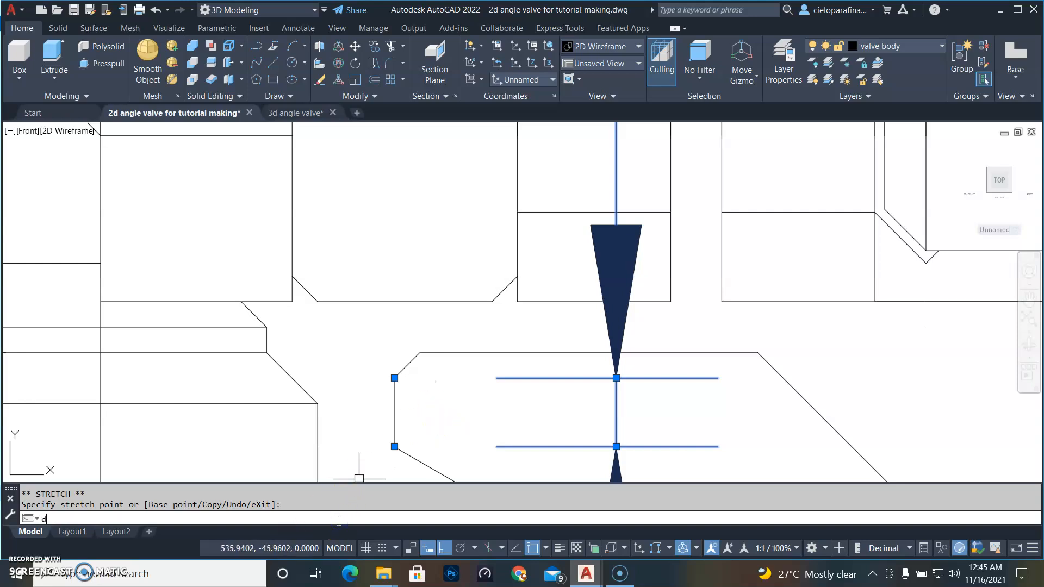
Dimension the horizontal width of the small chamfer at the upper end of the outer neck
{"action": "key", "text": "Return"}
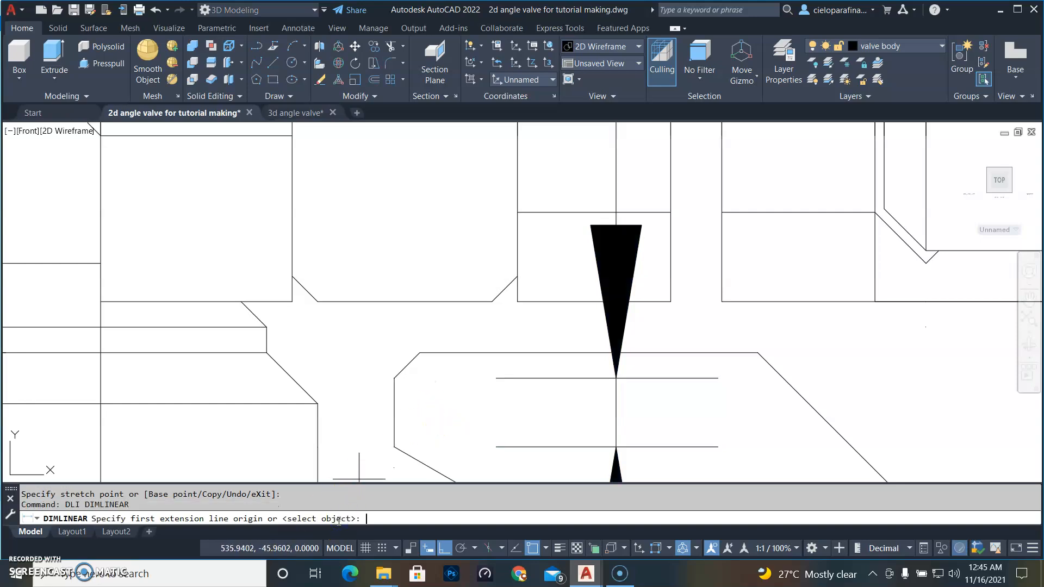
{"action": "left_click", "coordinate": [395, 376]}
{"action": "left_click", "coordinate": [419, 352]}
{"action": "scroll", "coordinate": [396, 243], "scroll_direction": "down", "scroll_amount": 4}
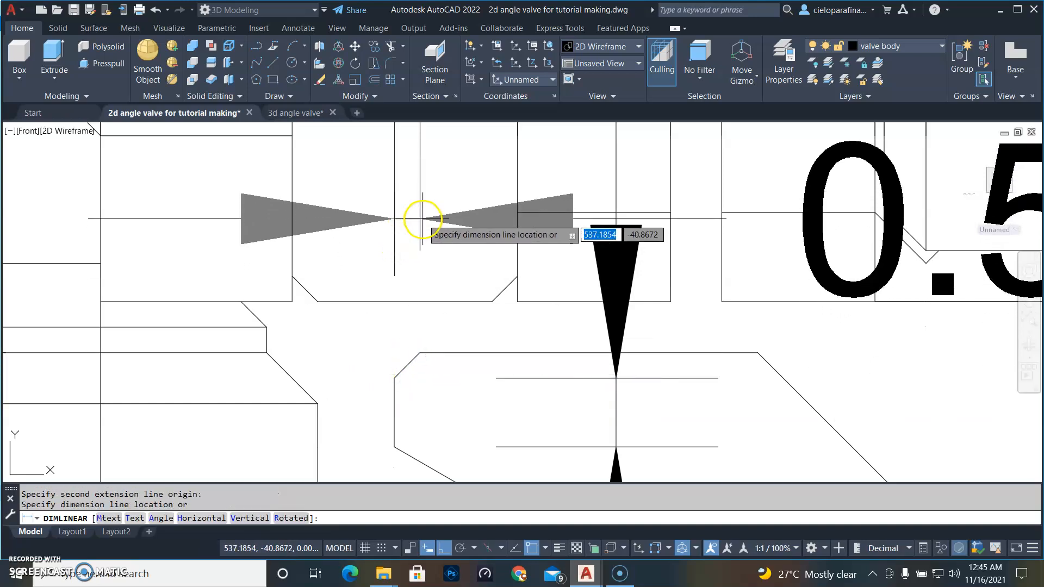
{"action": "middle_click_drag", "start_coordinate": [422, 218], "coordinate": [396, 324]}
{"action": "left_click", "coordinate": [392, 308]}
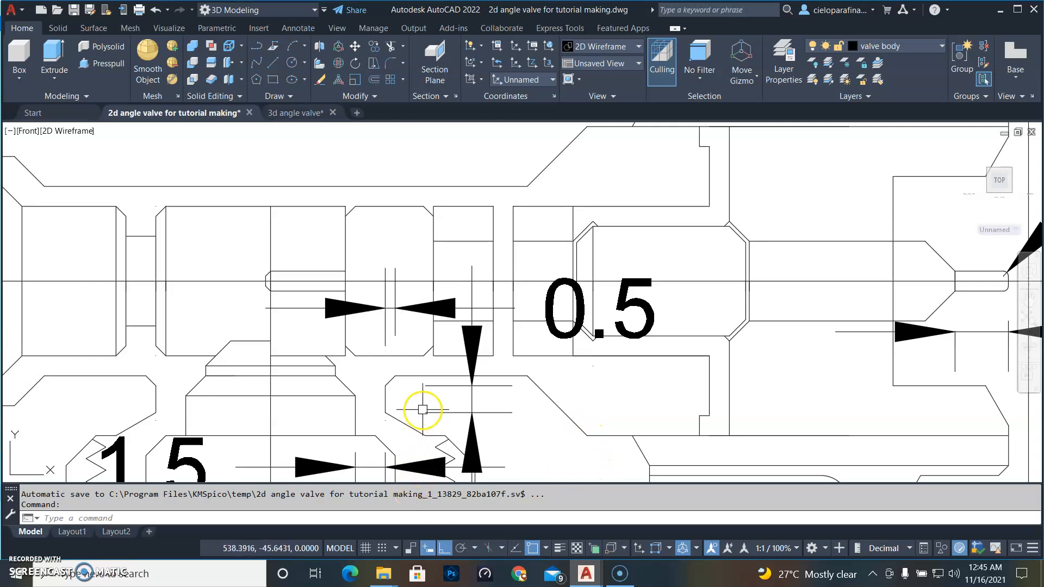
{"action": "scroll", "coordinate": [422, 409], "scroll_direction": "down", "scroll_amount": 2}
{"action": "middle_click_drag", "start_coordinate": [419, 408], "coordinate": [500, 303]}
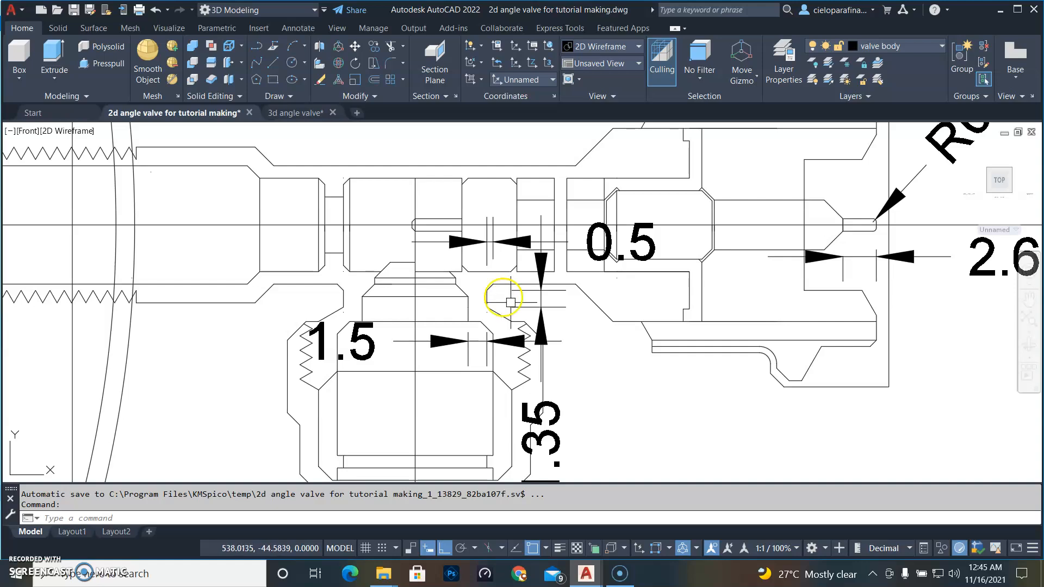
Stretch the neck's vertical dimension so its upper extension line starts at the chamfer's upper corner
{"action": "scroll", "coordinate": [510, 302], "scroll_direction": "up", "scroll_amount": 2}
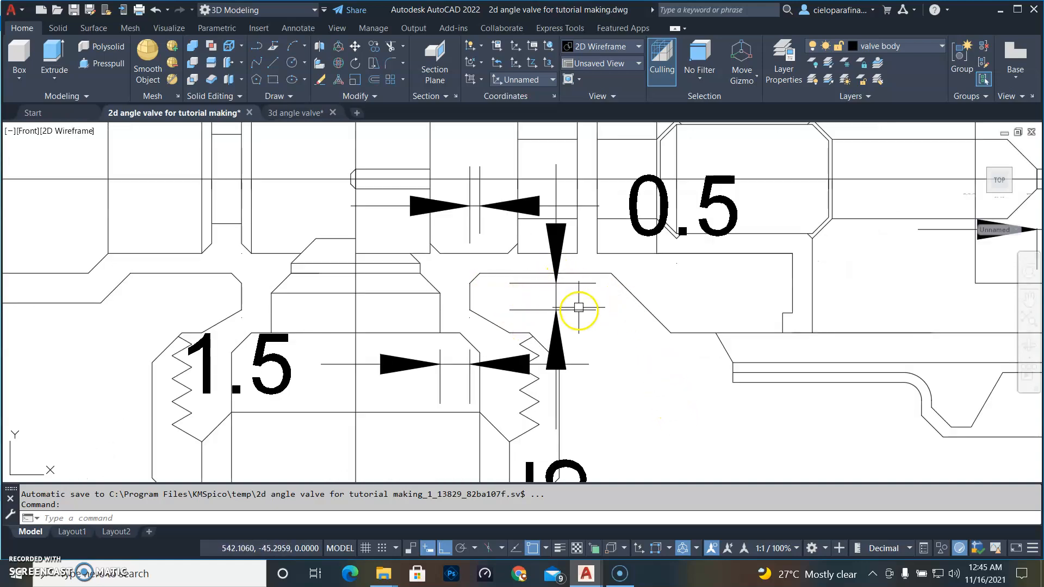
{"action": "scroll", "coordinate": [592, 339], "scroll_direction": "down", "scroll_amount": 2}
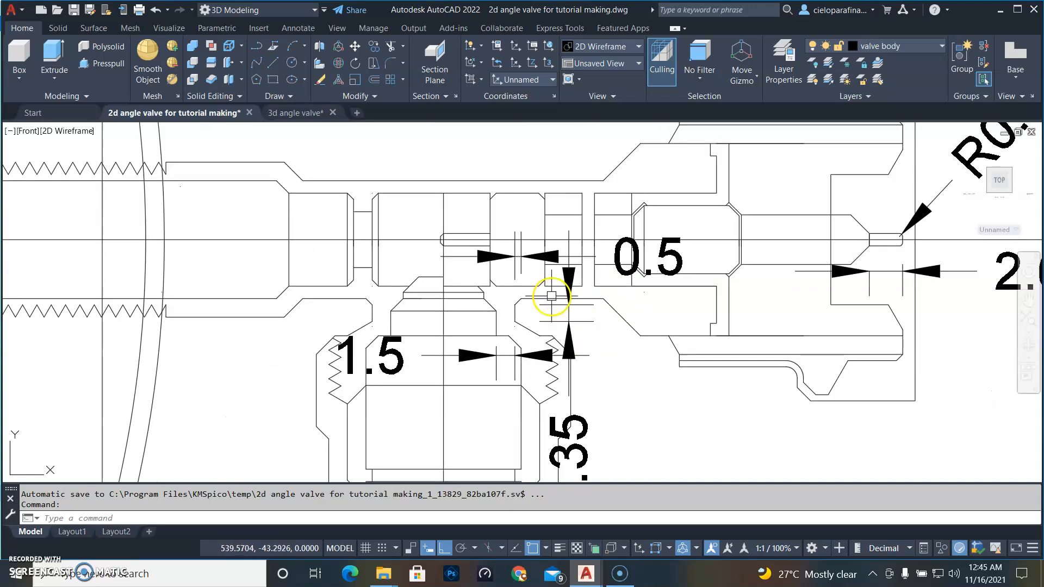
{"action": "scroll", "coordinate": [552, 295], "scroll_direction": "up", "scroll_amount": 4}
{"action": "left_click", "coordinate": [578, 315]}
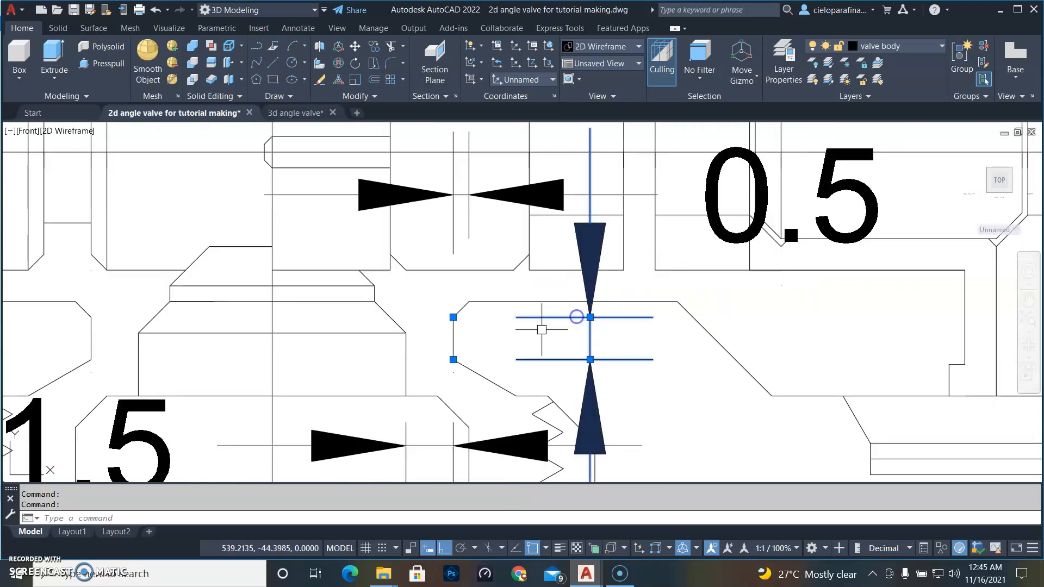
{"action": "left_click", "coordinate": [453, 317]}
{"action": "left_click", "coordinate": [469, 302]}
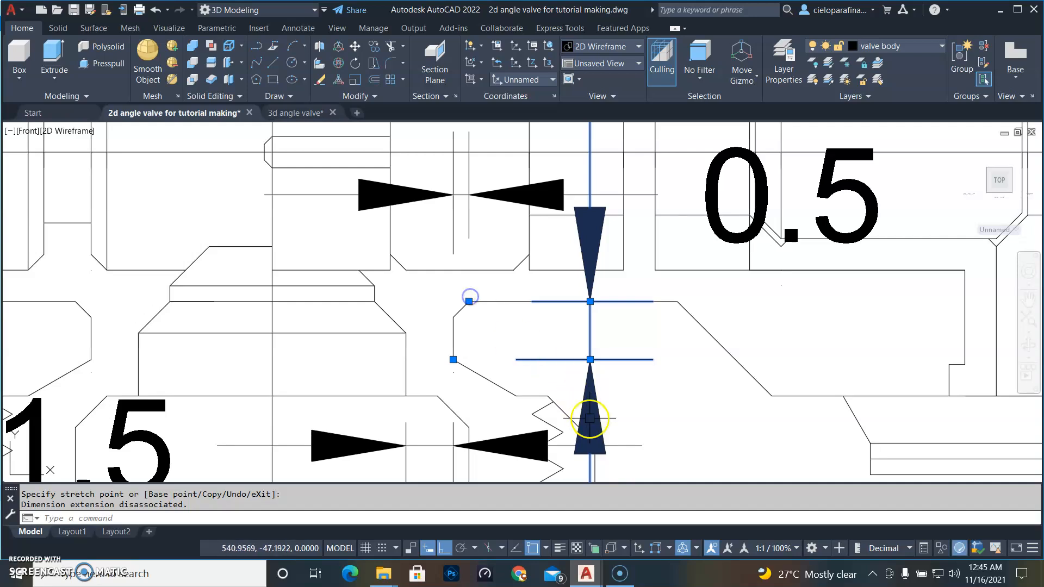
{"action": "scroll", "coordinate": [610, 416], "scroll_direction": "down", "scroll_amount": 4}
{"action": "mouse_move", "coordinate": [610, 408]}
{"action": "middle_mouse_down"}
{"action": "mouse_move", "coordinate": [620, 248]}
{"action": "mouse_move", "coordinate": [619, 296]}
{"action": "middle_mouse_up"}
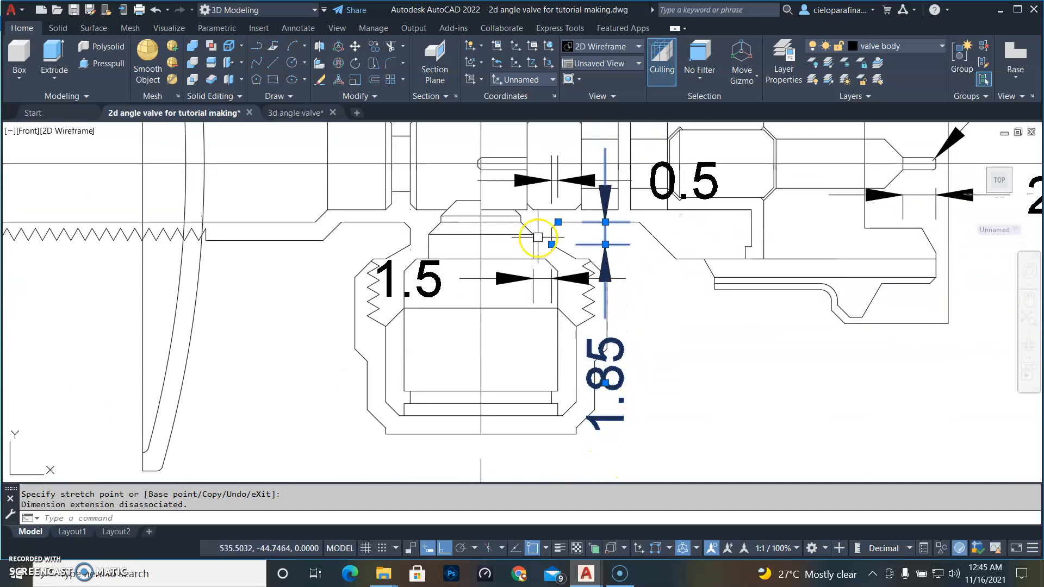
{"action": "scroll", "coordinate": [567, 240], "scroll_direction": "up", "scroll_amount": 5}
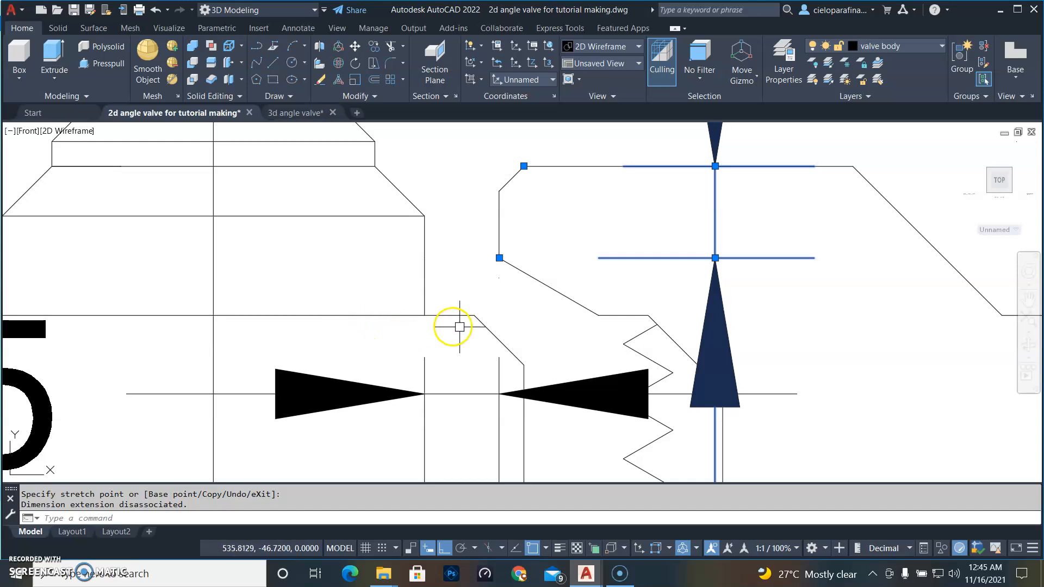
{"action": "scroll", "coordinate": [459, 327], "scroll_direction": "down", "scroll_amount": 2}
{"action": "scroll", "coordinate": [531, 269], "scroll_direction": "down", "scroll_amount": 4}
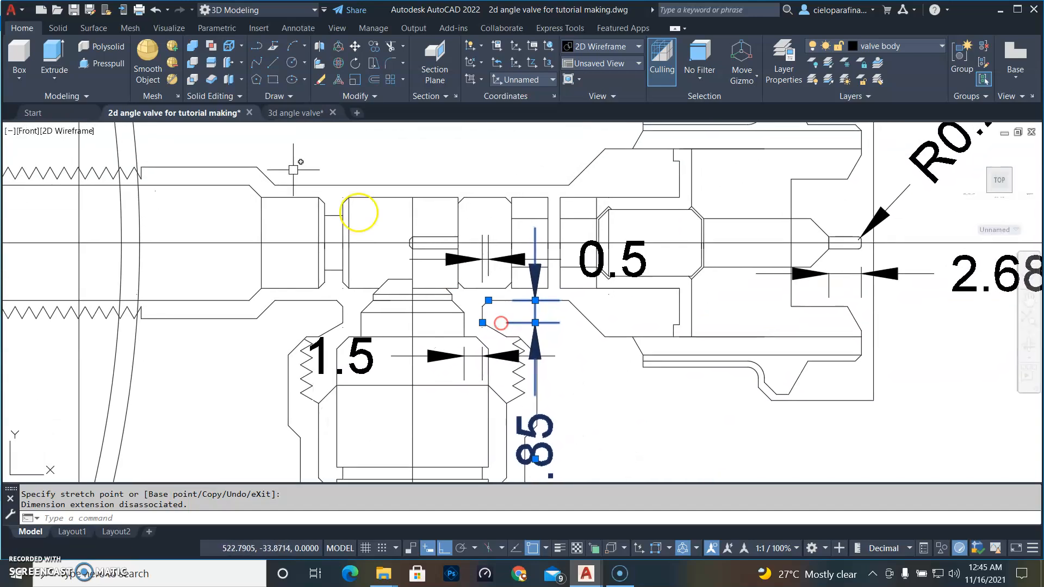
In the 3D angle valve drawing, offset the body's lower horizontal edge beside the outlet 1.85 downward
{"action": "left_click", "coordinate": [277, 111]}
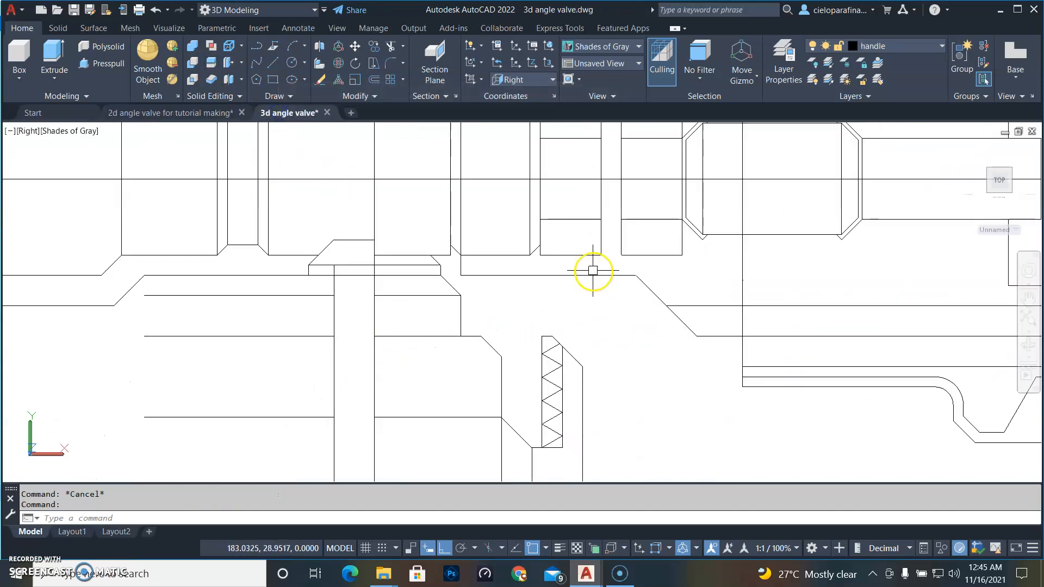
{"action": "scroll", "coordinate": [476, 278], "scroll_direction": "up", "scroll_amount": 2}
{"action": "middle_click_drag", "start_coordinate": [491, 294], "coordinate": [492, 351]}
{"action": "left_click", "coordinate": [508, 332]}
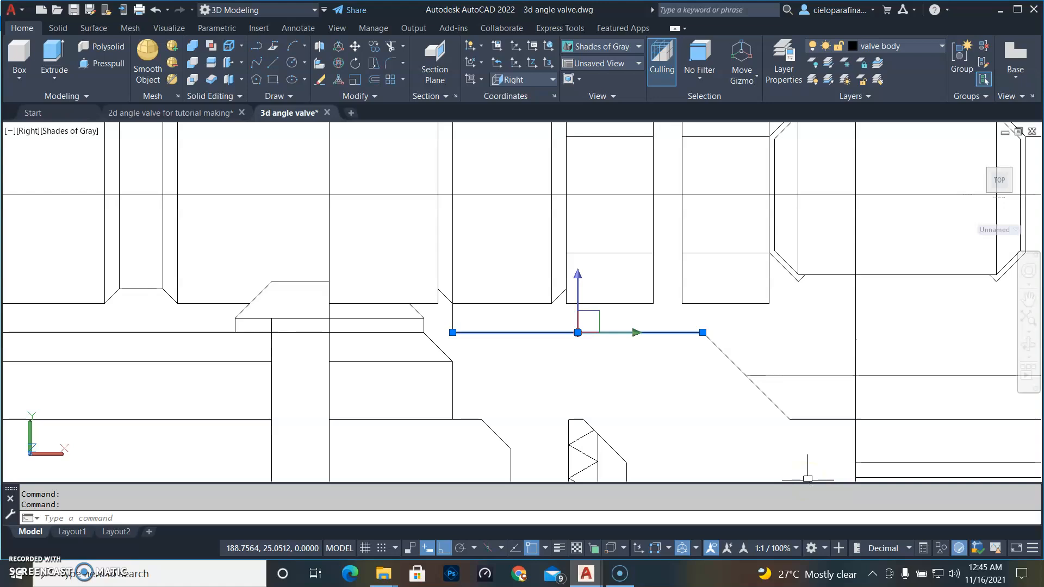
{"action": "type", "text": "o"}
{"action": "key", "text": "Return"}
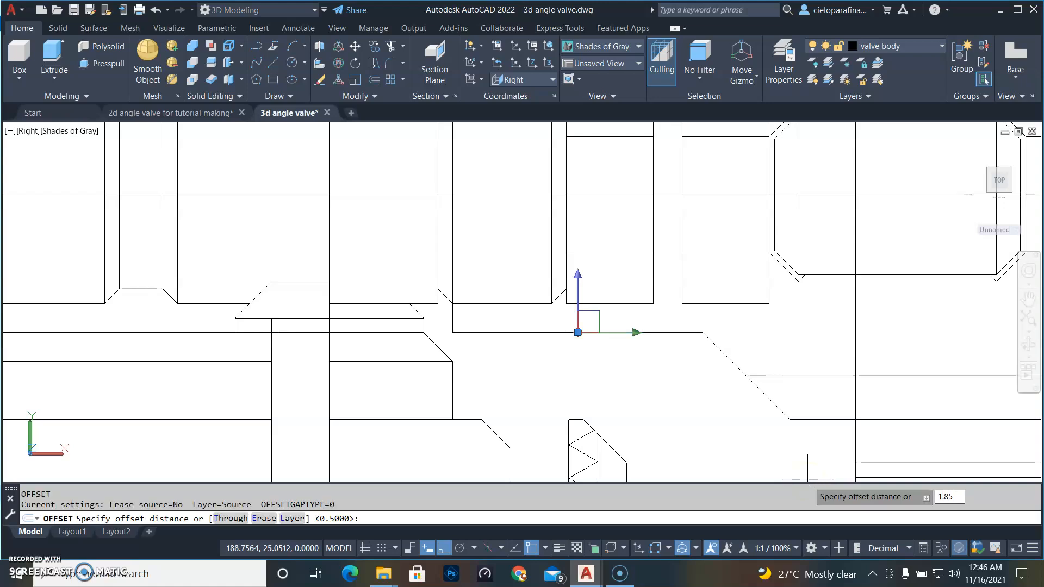
{"action": "key", "text": "Return"}
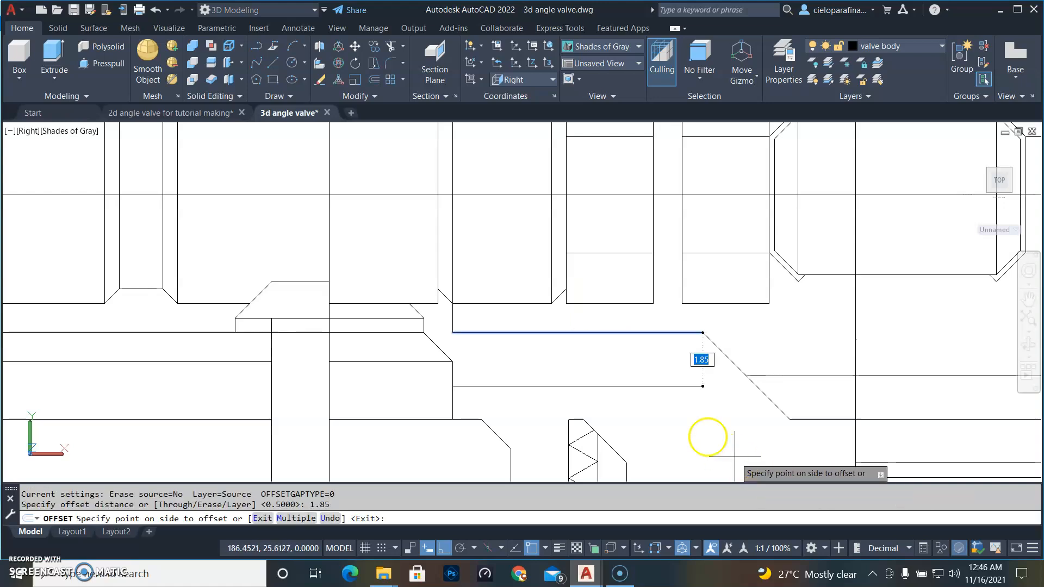
{"action": "left_click", "coordinate": [641, 413]}
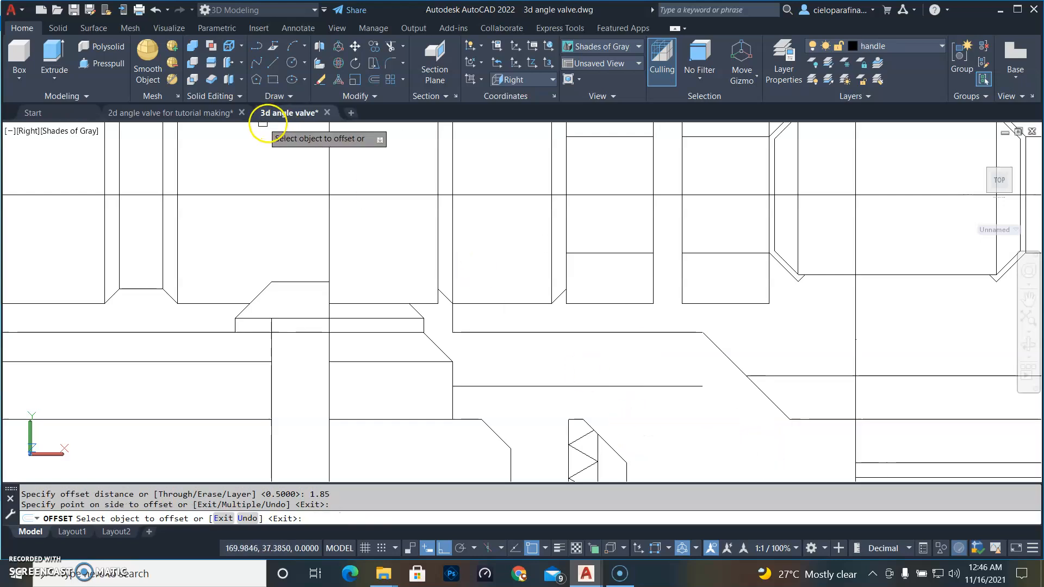
After checking the 2D drawing, offset the short vertical edge below the stem's chamfer 1.5 toward the outlet neck in the 3D drawing
{"action": "left_click", "coordinate": [207, 113]}
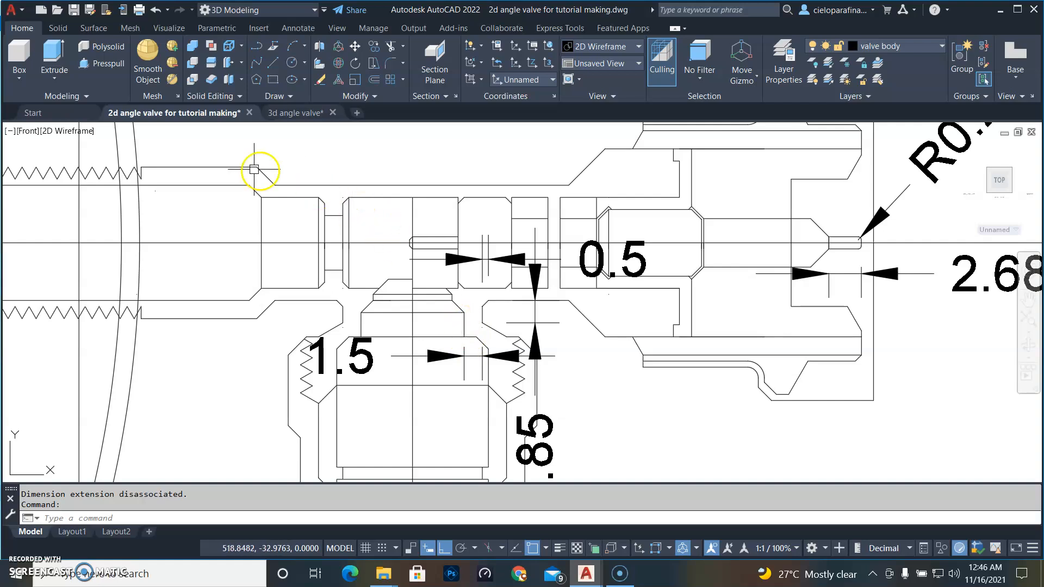
{"action": "left_click", "coordinate": [285, 113]}
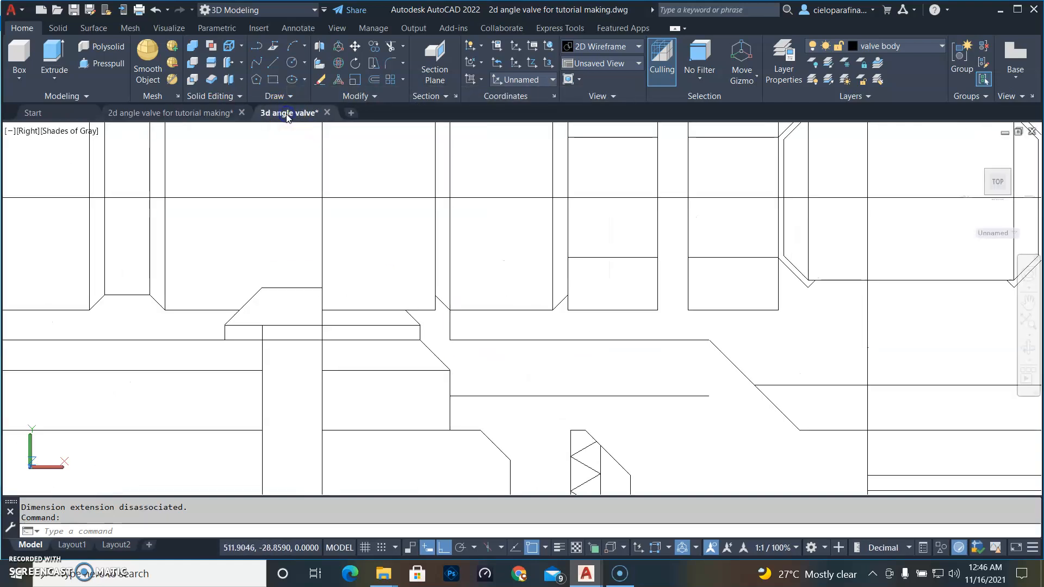
{"action": "left_click", "coordinate": [450, 411]}
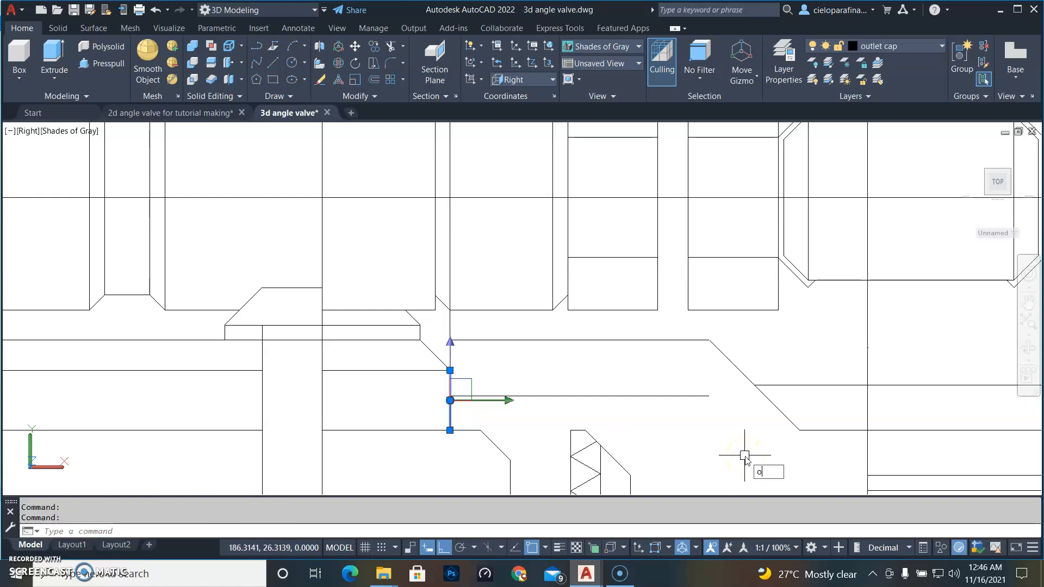
{"action": "key", "text": "Return"}
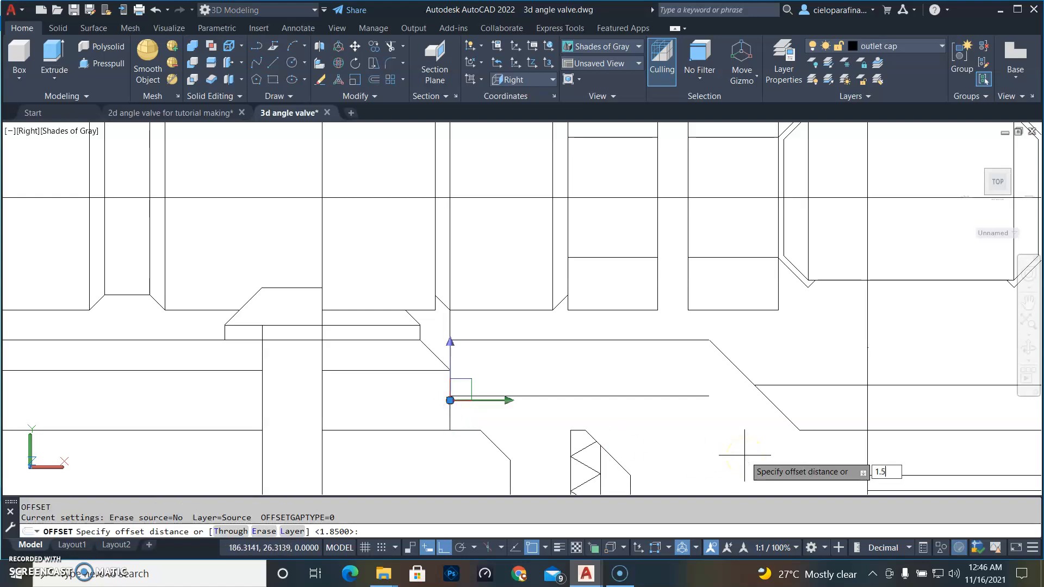
{"action": "key", "text": "Return"}
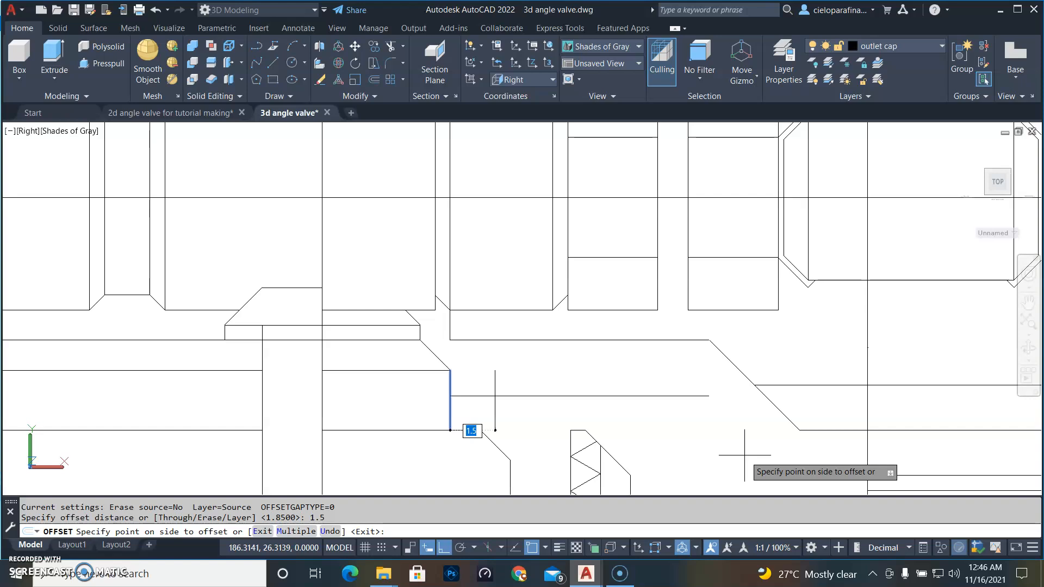
{"action": "left_click", "coordinate": [556, 400]}
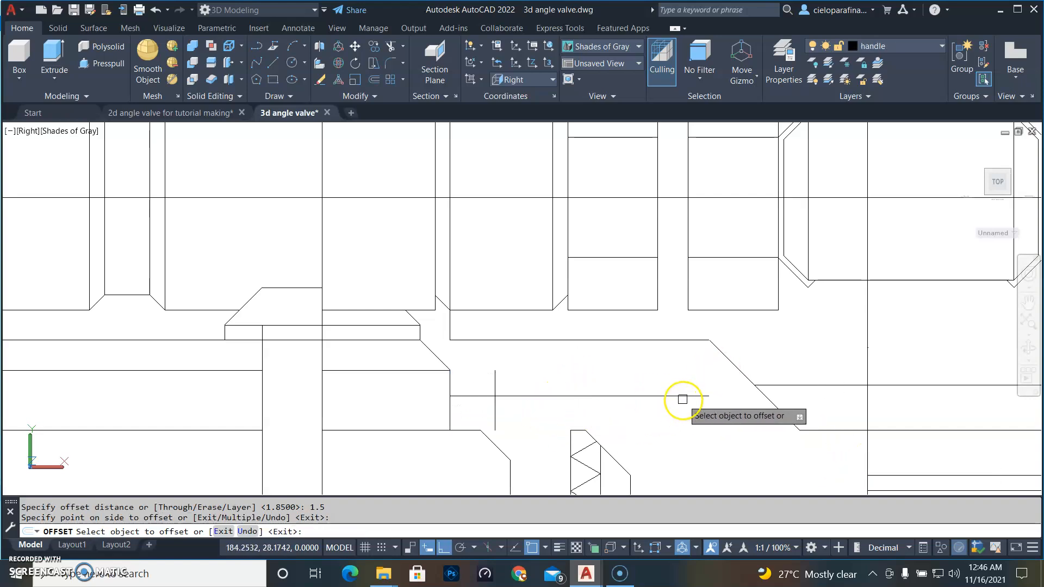
{"action": "key", "text": "Escape"}
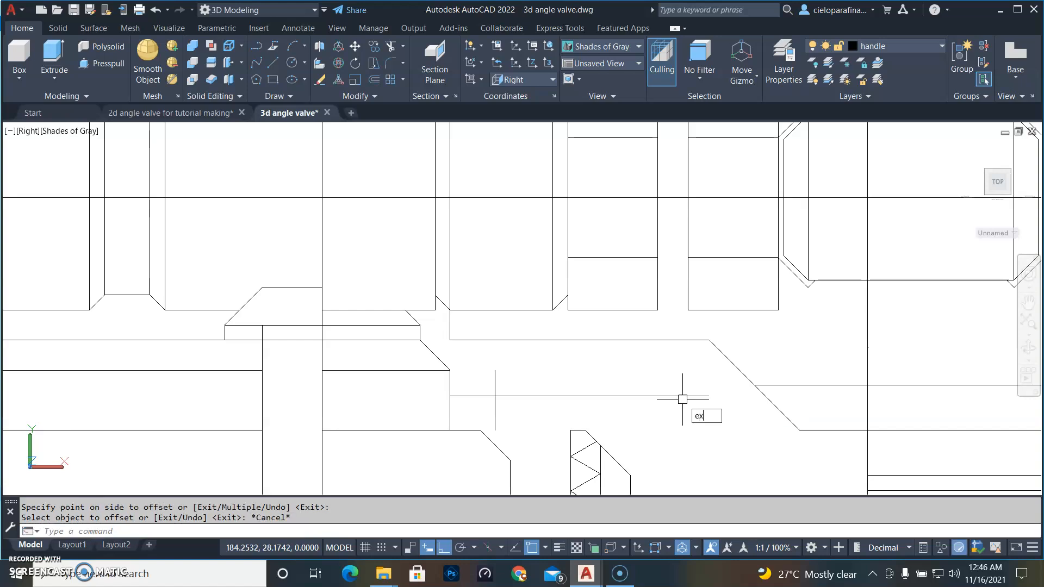
Extend the offset vertical line up to the body's lower horizontal edge
{"action": "type", "text": "ex"}
{"action": "key", "text": "Return"}
{"action": "left_click", "coordinate": [495, 376]}
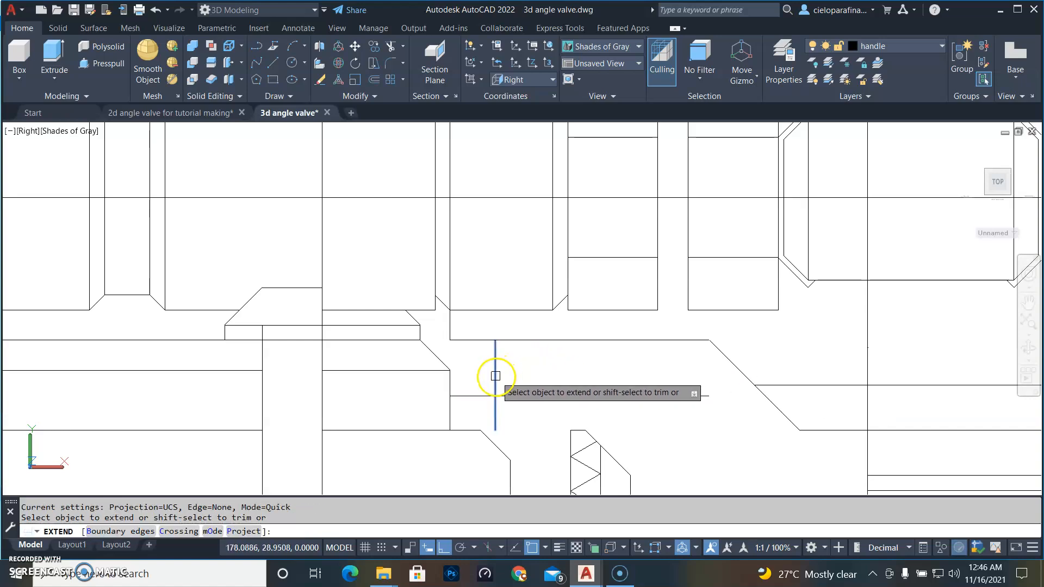
{"action": "key", "text": "Return"}
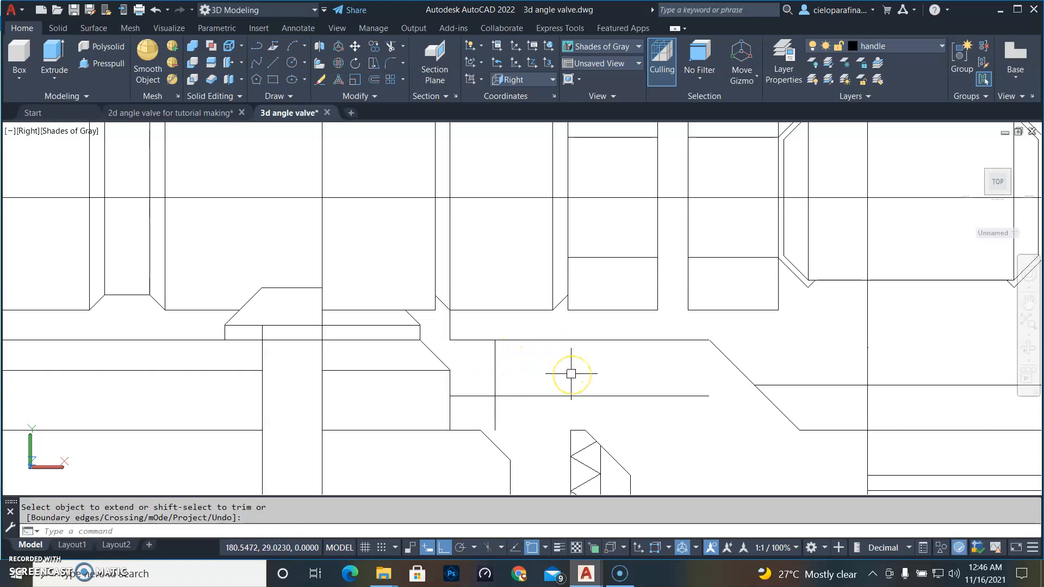
Offset the extended vertical line 0.5 away from the stem
{"action": "key", "text": "Return"}
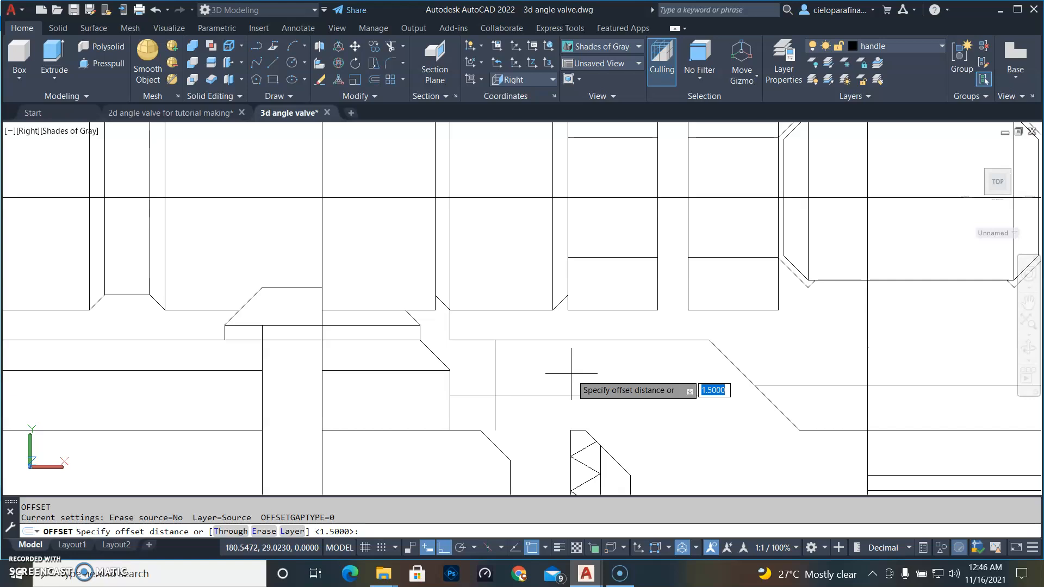
{"action": "key", "text": "Return"}
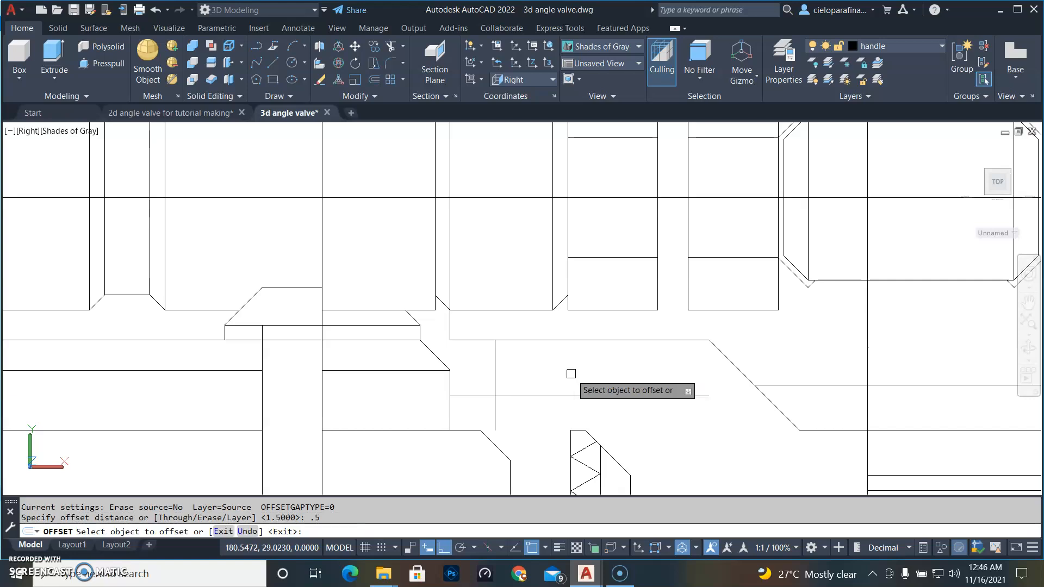
{"action": "left_click", "coordinate": [495, 362]}
{"action": "left_click", "coordinate": [519, 367]}
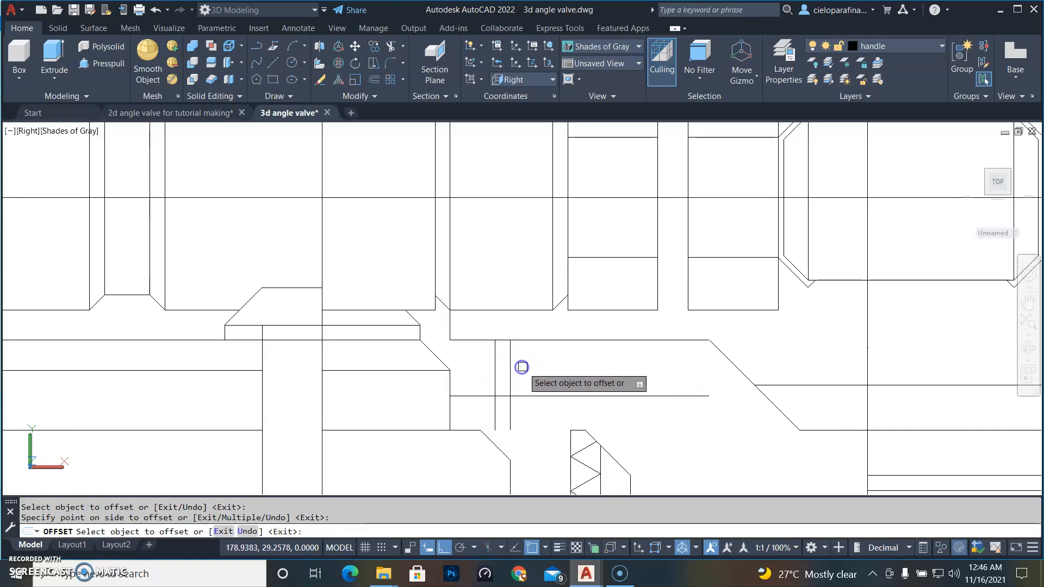
{"action": "key", "text": "Return"}
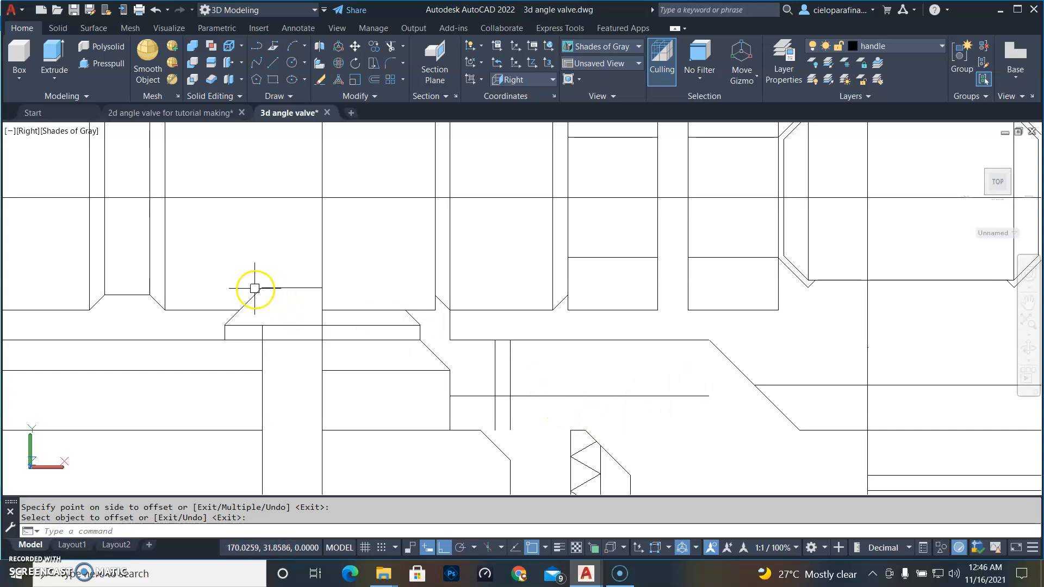
Copy the slanted edge of the stem's tapered tip so its upper end sits on the top of the 0.5 offset line
{"action": "left_click", "coordinate": [251, 294]}
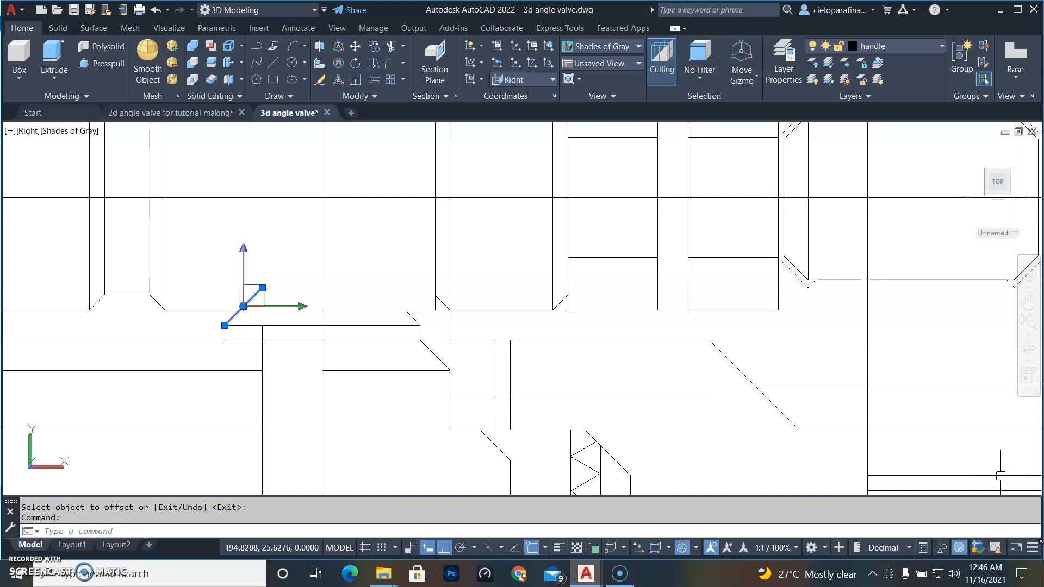
{"action": "key", "text": "Return"}
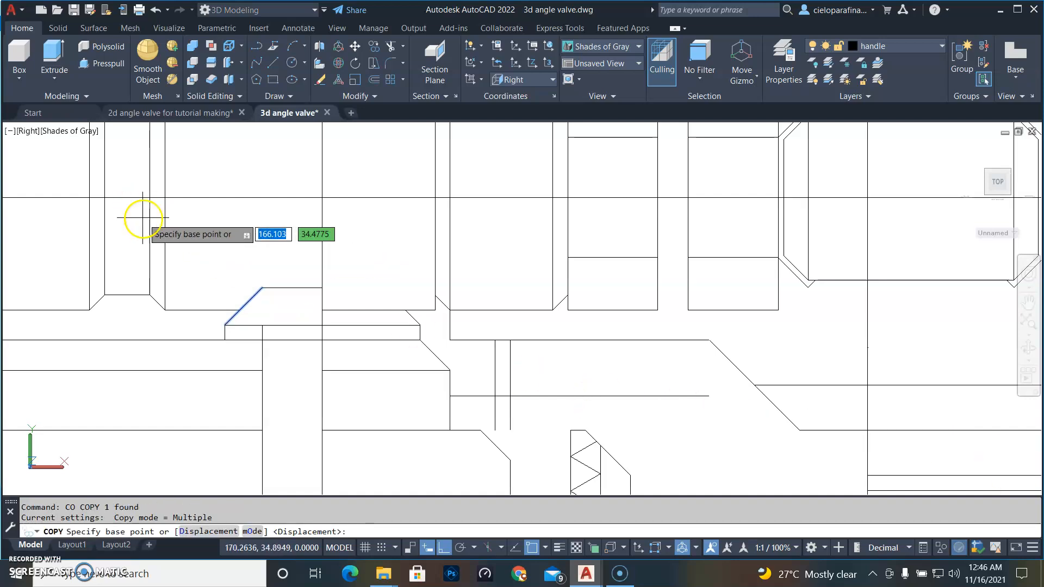
{"action": "left_click", "coordinate": [261, 288]}
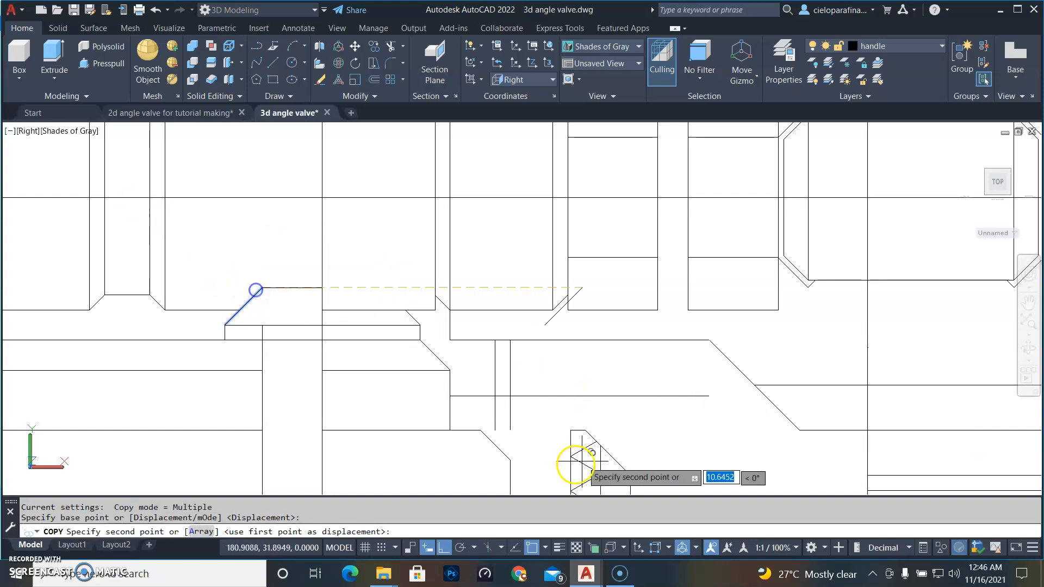
{"action": "scroll", "coordinate": [549, 397], "scroll_direction": "up", "scroll_amount": 2}
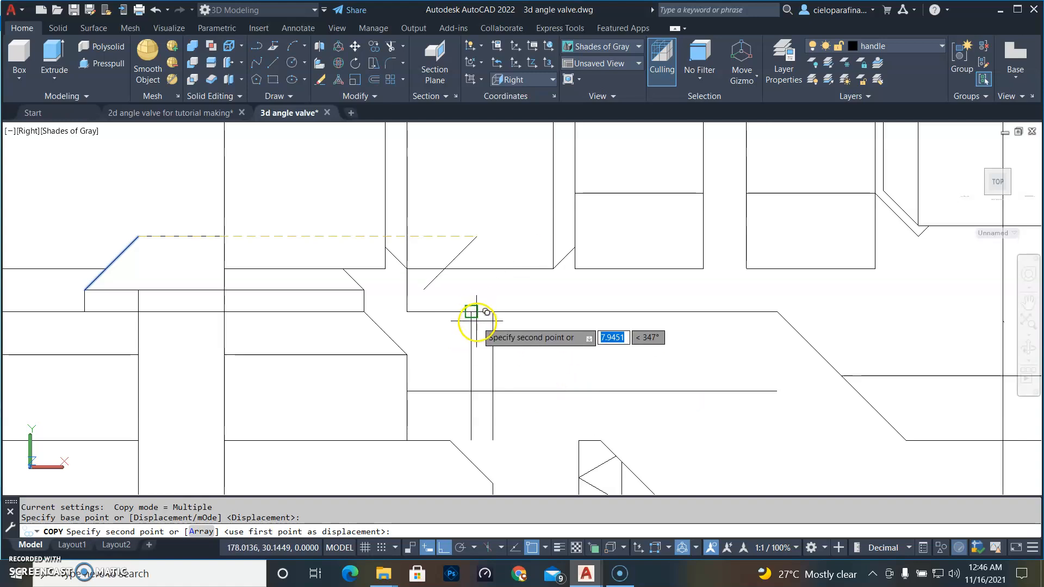
{"action": "left_click", "coordinate": [493, 312]}
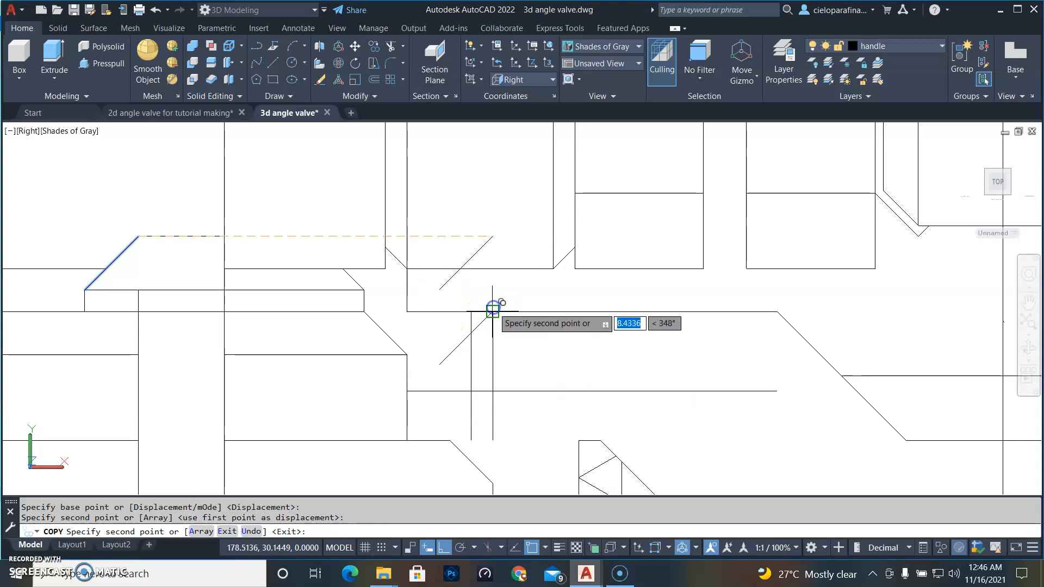
{"action": "key", "text": "Escape"}
Trim the horizontal edge, the vertical line and the copied slanted line where they extend beyond the small chamfer corner
{"action": "scroll", "coordinate": [484, 318], "scroll_direction": "up", "scroll_amount": 2}
{"action": "middle_click_drag", "start_coordinate": [492, 322], "coordinate": [653, 330]}
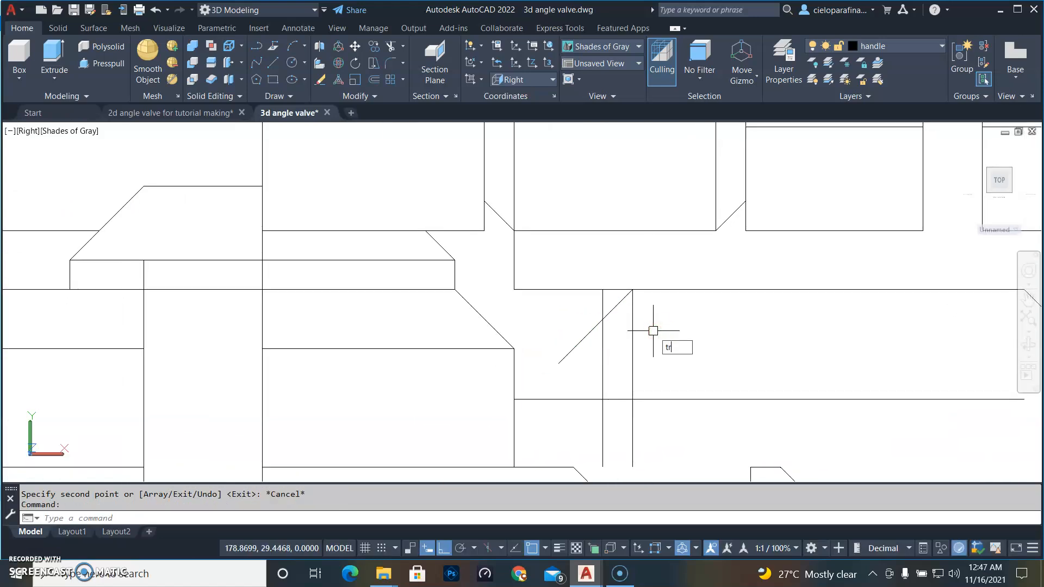
{"action": "key", "text": "Return"}
{"action": "left_click", "coordinate": [612, 291]}
{"action": "left_click", "coordinate": [583, 291]}
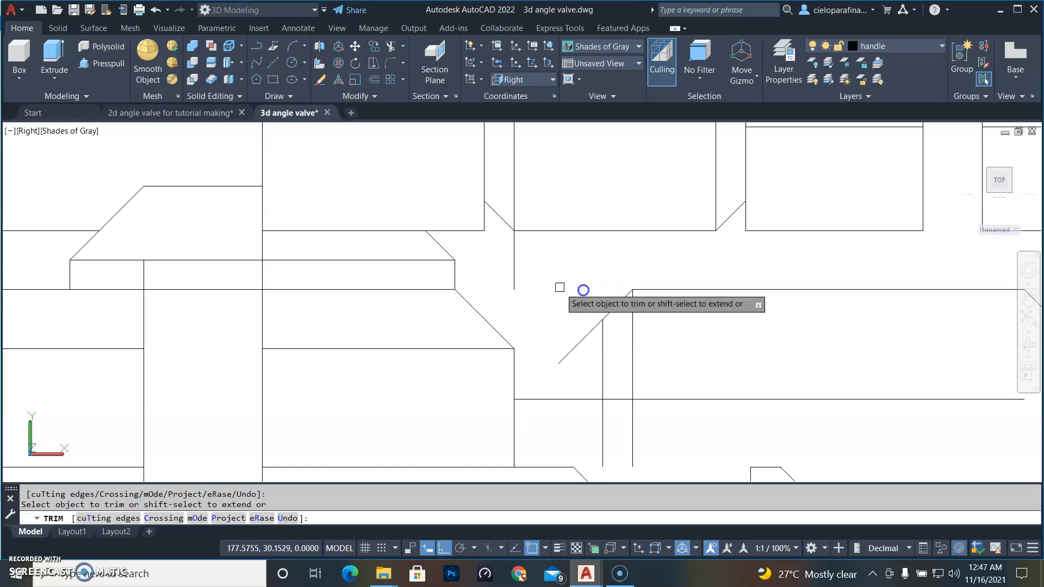
{"action": "scroll", "coordinate": [570, 259], "scroll_direction": "down", "scroll_amount": 3}
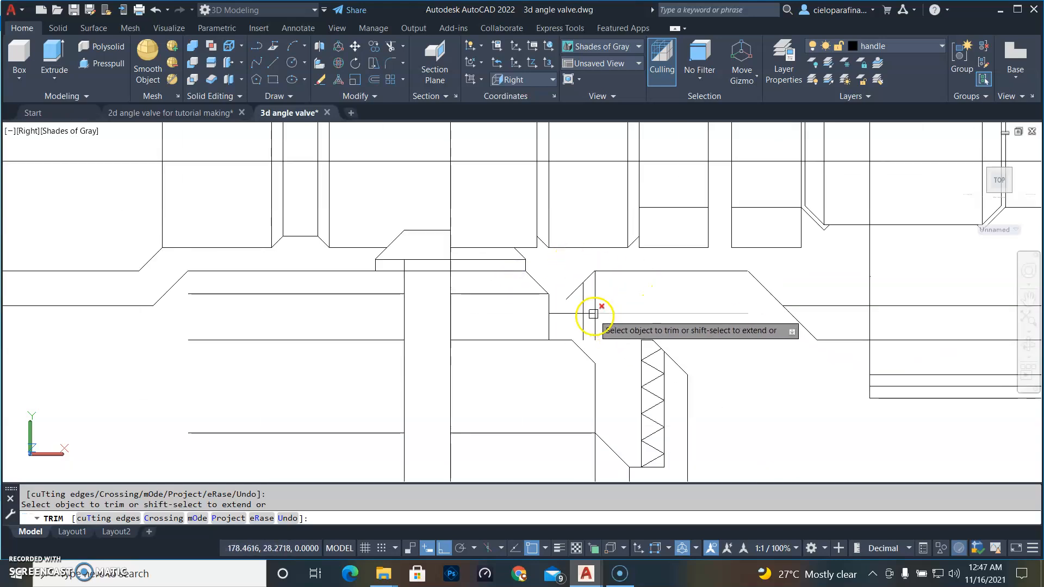
{"action": "scroll", "coordinate": [566, 272], "scroll_direction": "up", "scroll_amount": 2}
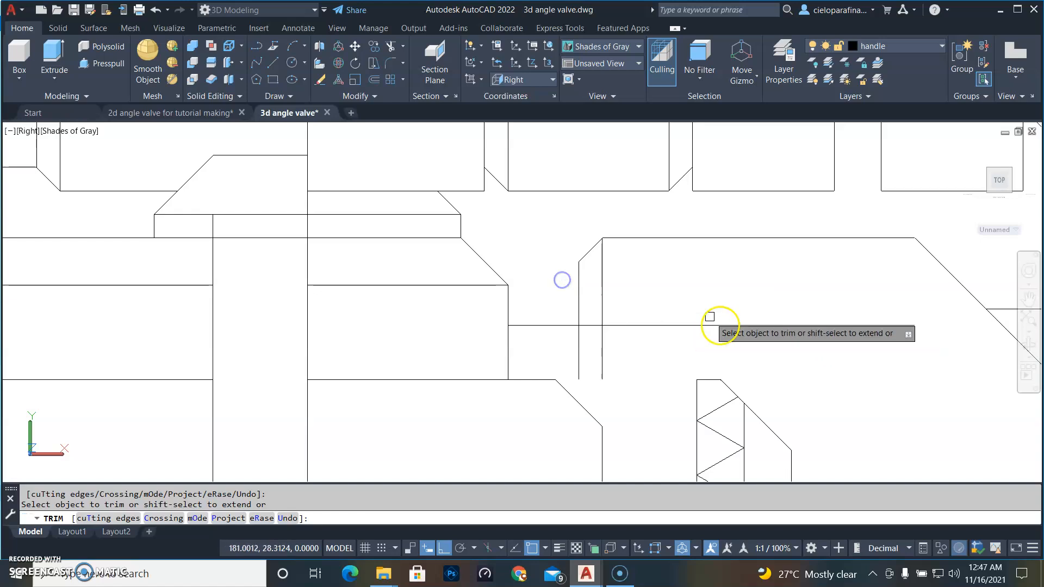
{"action": "key", "text": "Escape"}
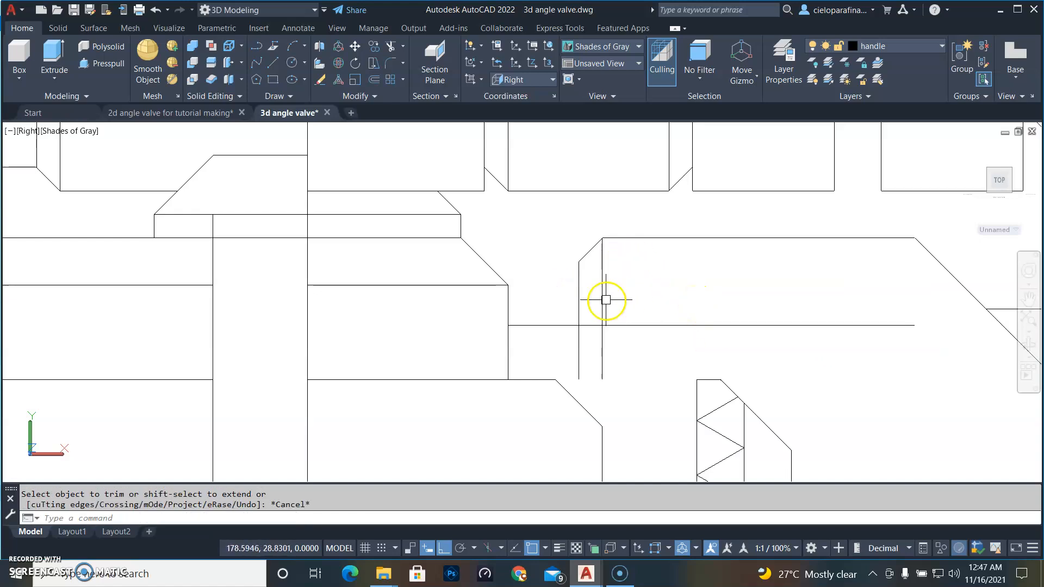
Erase the vertical construction line running down from the chamfer's upper corner
{"action": "left_click", "coordinate": [606, 300]}
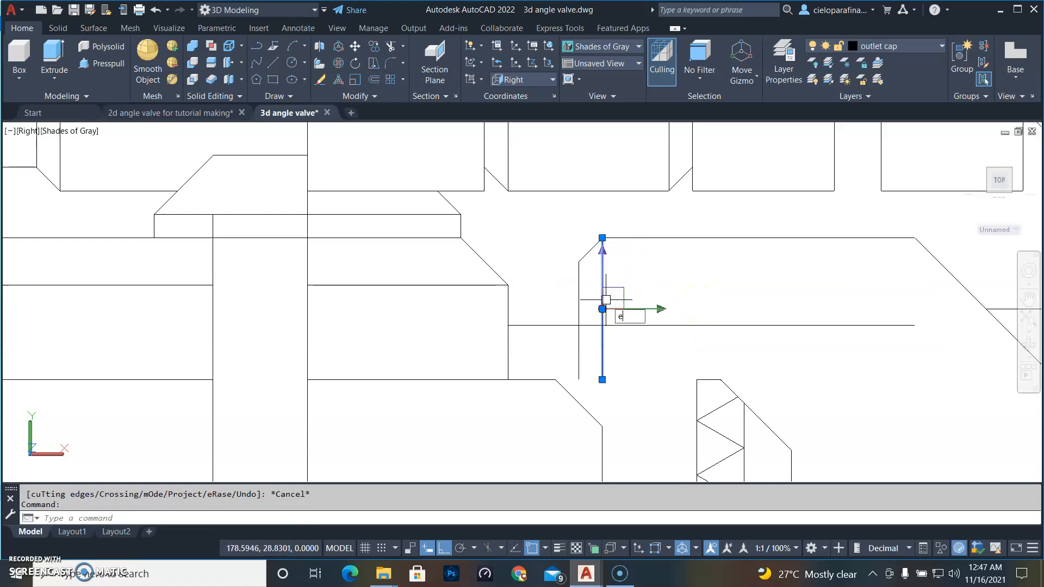
{"action": "type", "text": "e"}
{"action": "key", "text": "Return"}
{"action": "scroll", "coordinate": [688, 309], "scroll_direction": "down", "scroll_amount": 4}
{"action": "mouse_move", "coordinate": [707, 344]}
{"action": "middle_mouse_down"}
{"action": "mouse_move", "coordinate": [566, 321]}
{"action": "mouse_move", "coordinate": [556, 307]}
{"action": "middle_mouse_up"}
{"action": "scroll", "coordinate": [518, 308], "scroll_direction": "up", "scroll_amount": 2}
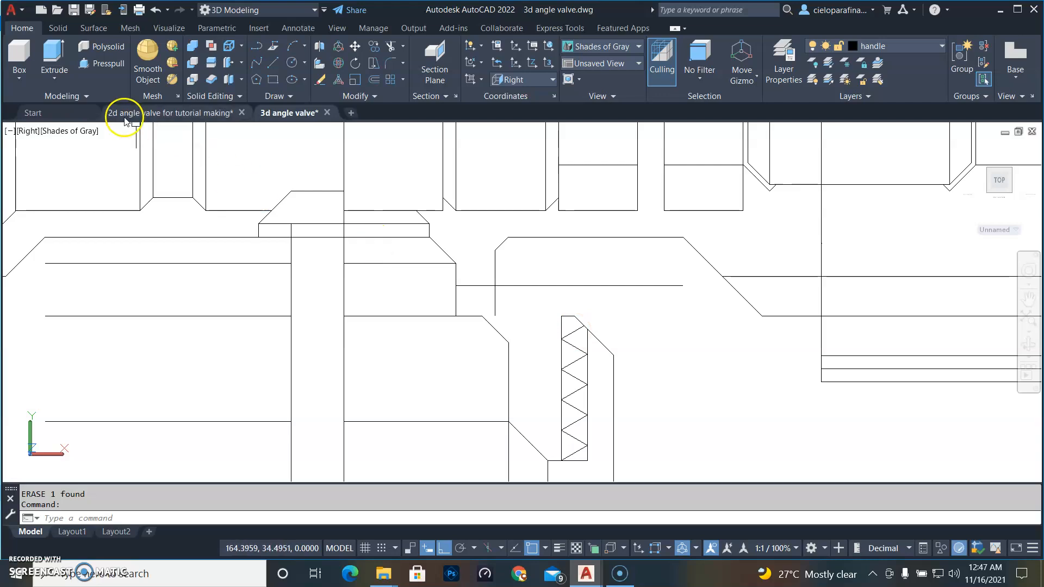
In the 2D angle valve drawing, erase the neck's vertical dimension together with the 0.5 and 1.5 horizontal dimensions
{"action": "left_click", "coordinate": [146, 114]}
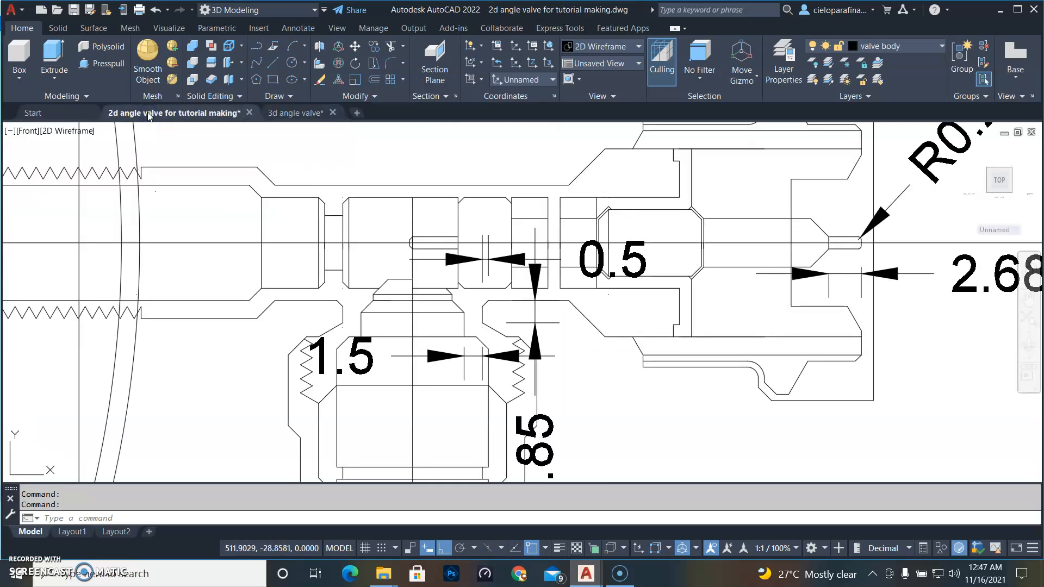
{"action": "scroll", "coordinate": [516, 338], "scroll_direction": "up", "scroll_amount": 5}
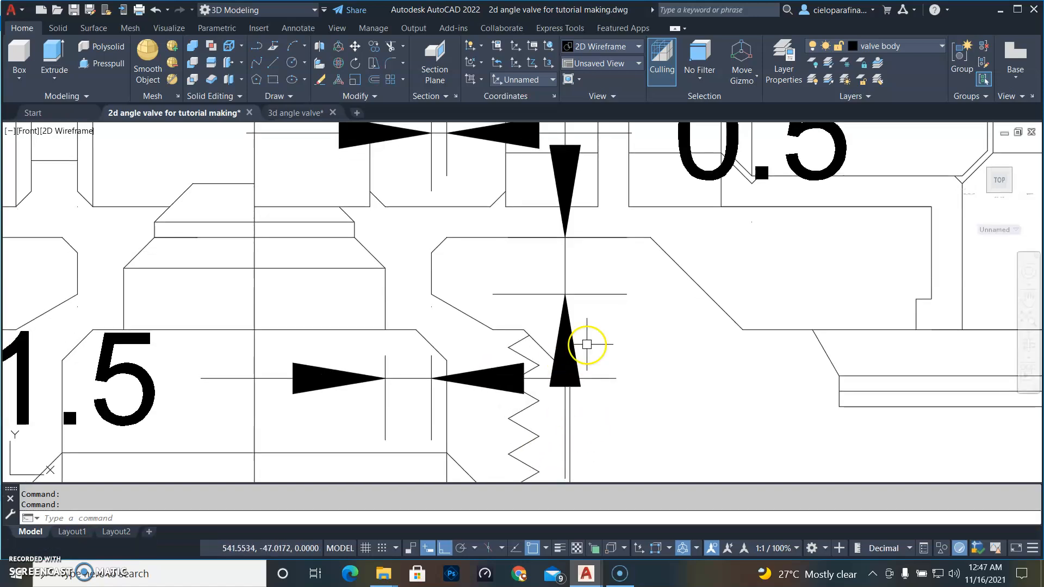
{"action": "left_click", "coordinate": [562, 349]}
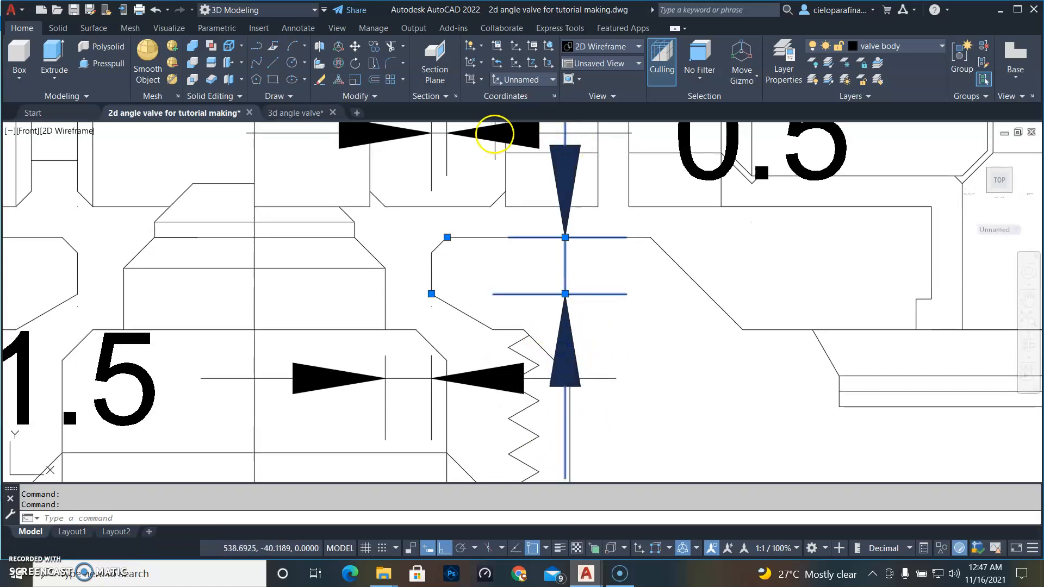
{"action": "left_click", "coordinate": [496, 133]}
{"action": "left_click", "coordinate": [315, 387]}
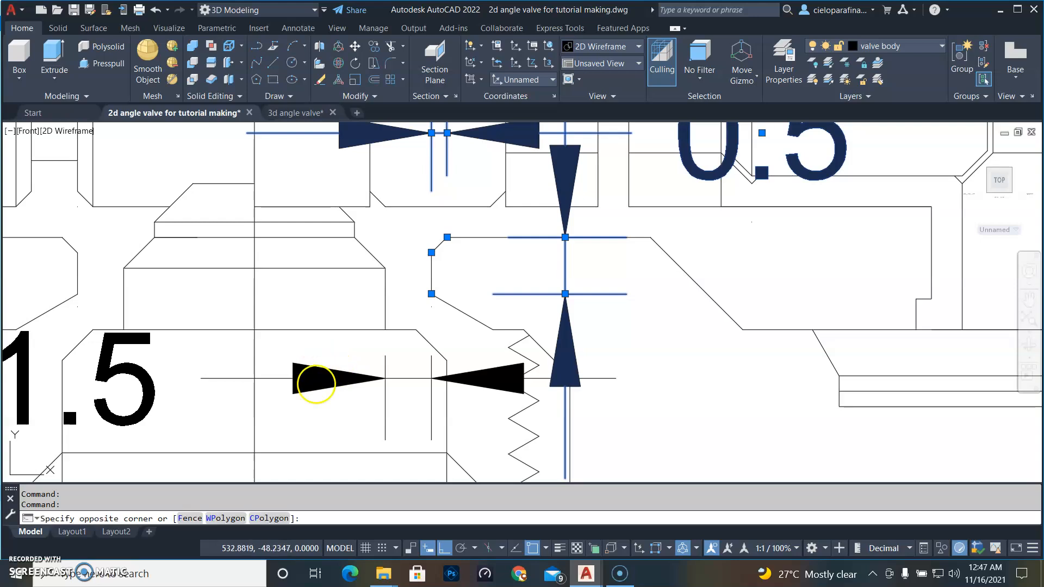
{"action": "left_click", "coordinate": [293, 368]}
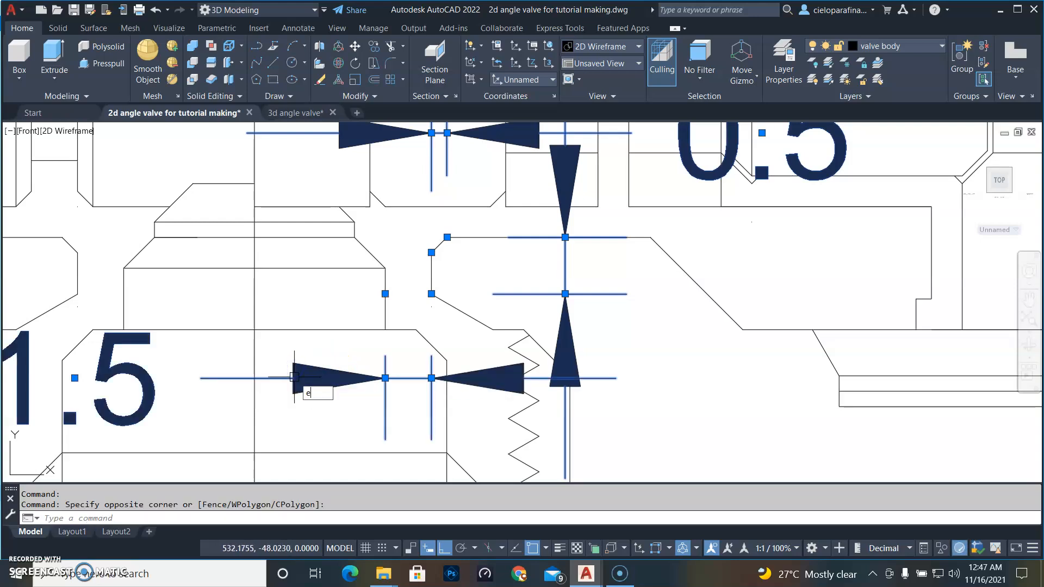
{"action": "key", "text": "Return"}
{"action": "scroll", "coordinate": [443, 374], "scroll_direction": "down", "scroll_amount": 3}
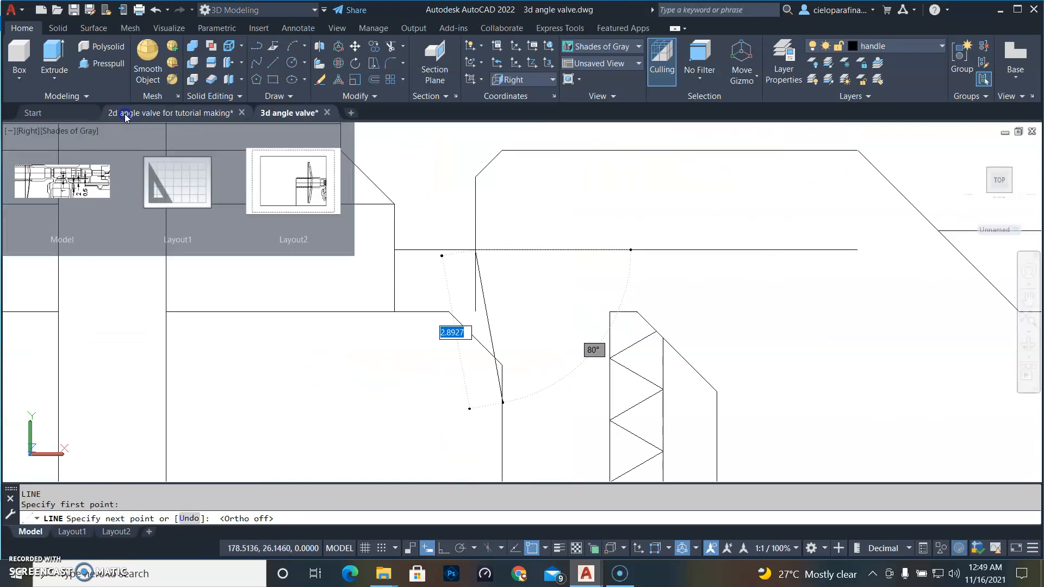
In the 2D angle valve drawing, examine the angle dimension and the sloped lower edge of the outlet neck
{"action": "left_click", "coordinate": [125, 114]}
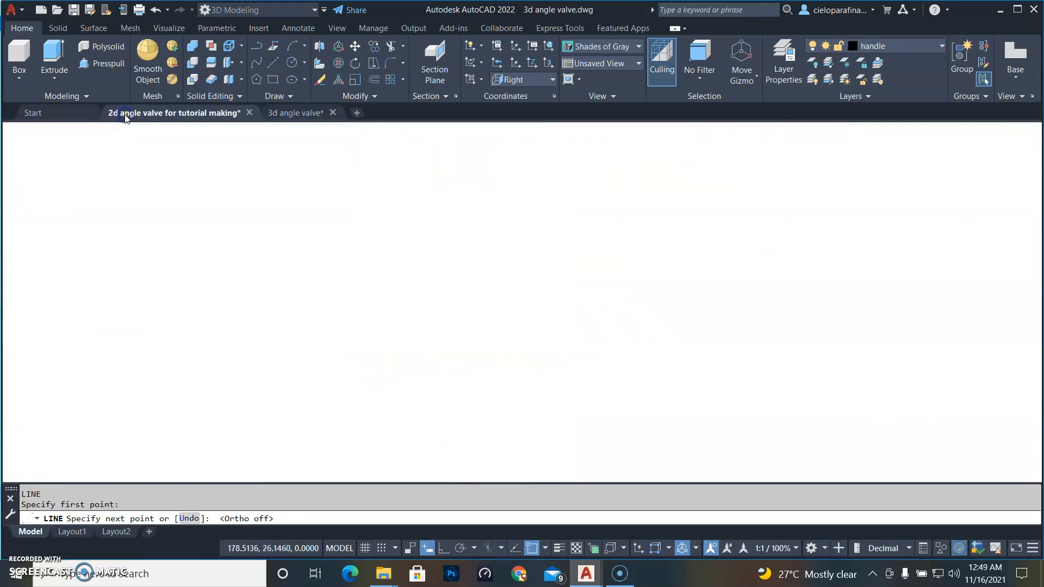
{"action": "left_click", "coordinate": [125, 115]}
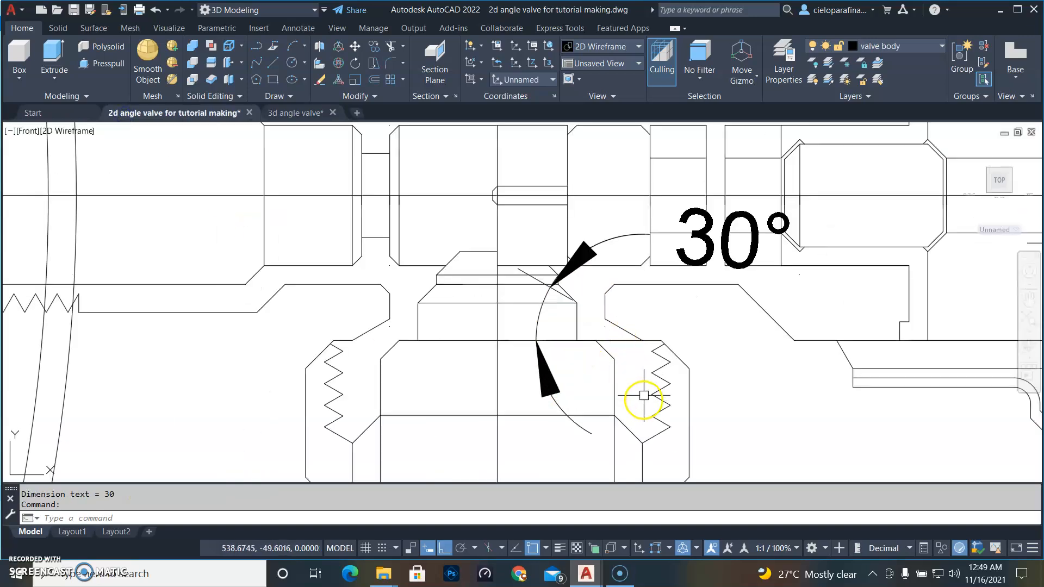
{"action": "scroll", "coordinate": [645, 394], "scroll_direction": "up", "scroll_amount": 2}
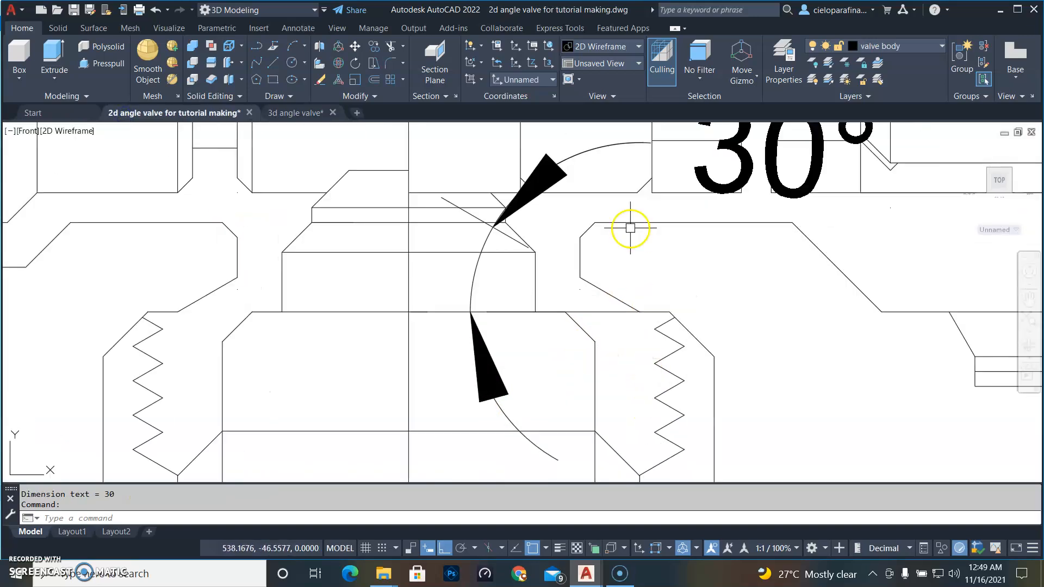
{"action": "left_click", "coordinate": [599, 312]}
{"action": "scroll", "coordinate": [767, 310], "scroll_direction": "up", "scroll_amount": 2}
{"action": "scroll", "coordinate": [736, 292], "scroll_direction": "down", "scroll_amount": 4}
{"action": "scroll", "coordinate": [734, 292], "scroll_direction": "up", "scroll_amount": 3}
{"action": "scroll", "coordinate": [707, 302], "scroll_direction": "down", "scroll_amount": 5}
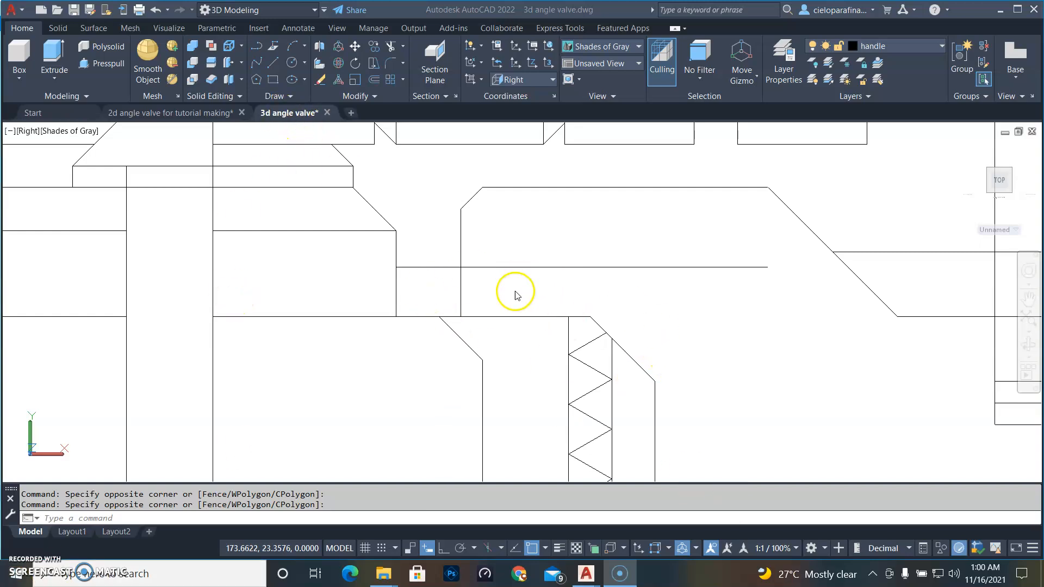
Draw a slanted line about 2.98 long at 330° from where the neck's vertical edge meets the horizontal construction line
{"action": "left_click", "coordinate": [475, 281]}
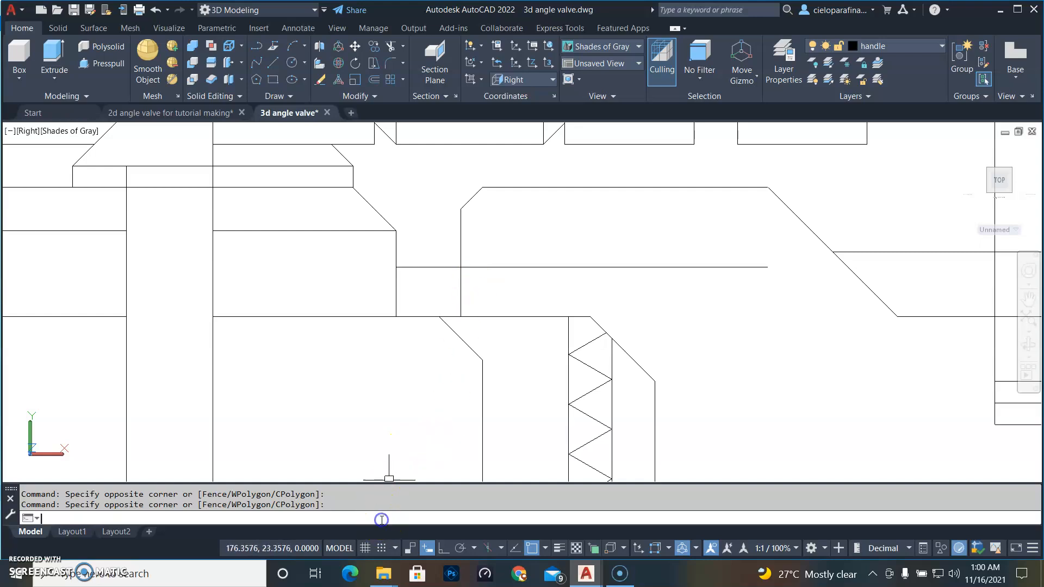
{"action": "type", "text": "l"}
{"action": "key", "text": "Return"}
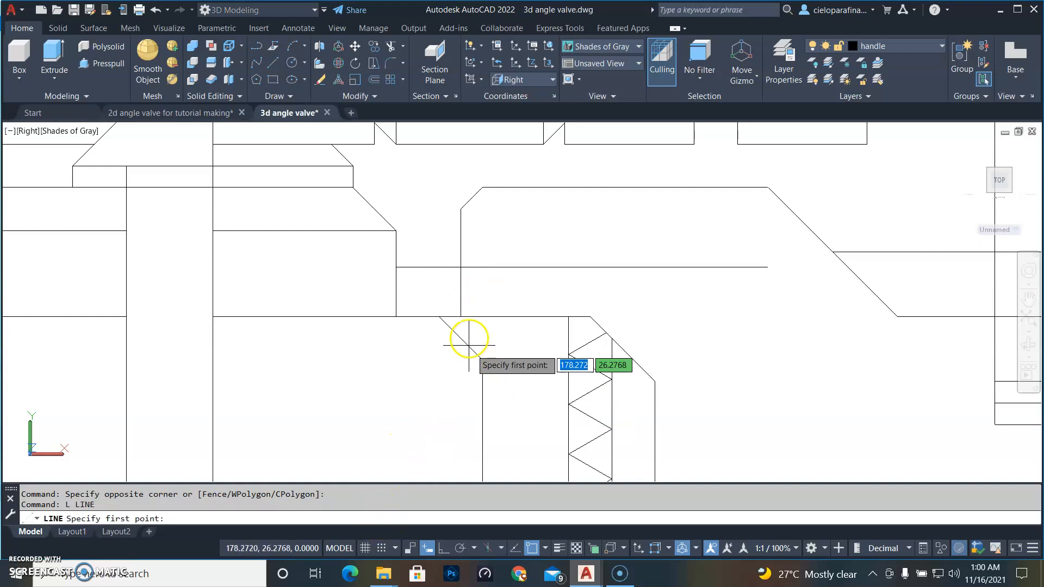
{"action": "left_click", "coordinate": [461, 267]}
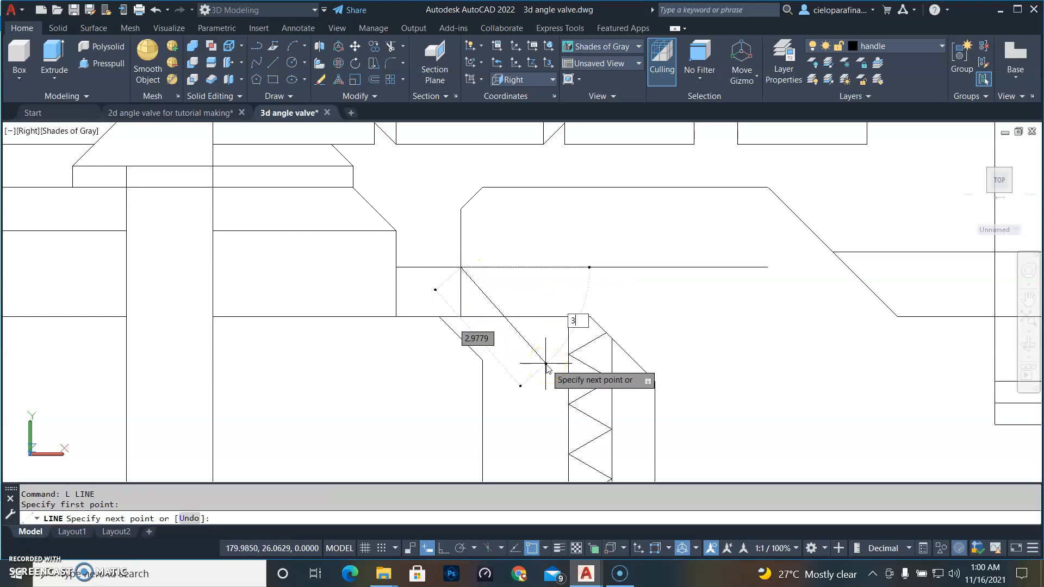
{"action": "key", "text": "Return"}
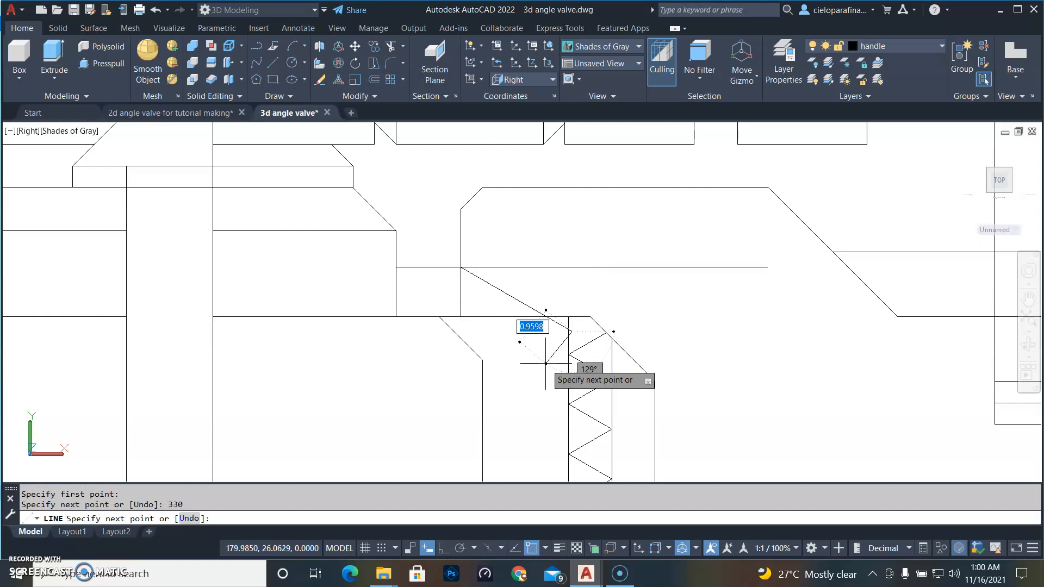
{"action": "key", "text": "Return"}
{"action": "left_click", "coordinate": [614, 316]}
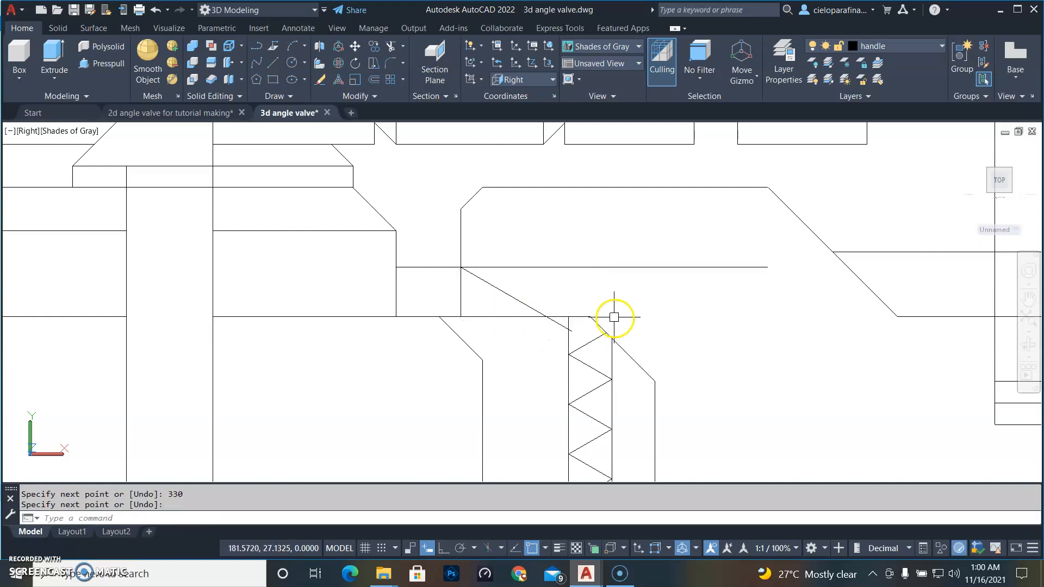
Trim the horizontal stub, the neck's vertical edge below the slanted line's start, and the lower horizontal edge up to the slanted line
{"action": "type", "text": "tr"}
{"action": "key", "text": "Return"}
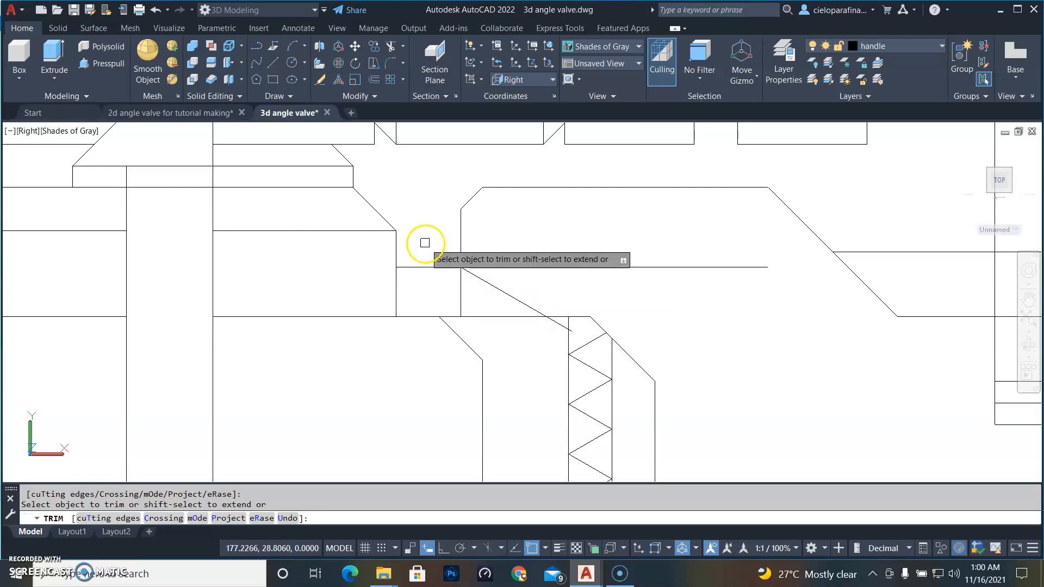
{"action": "left_click", "coordinate": [427, 266]}
{"action": "left_click", "coordinate": [460, 299]}
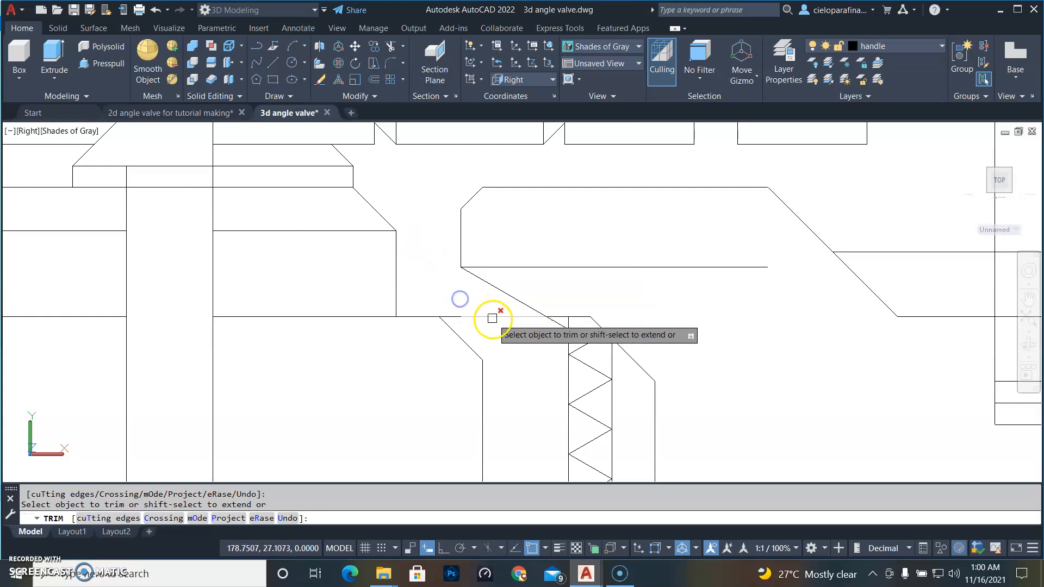
{"action": "left_click", "coordinate": [460, 317]}
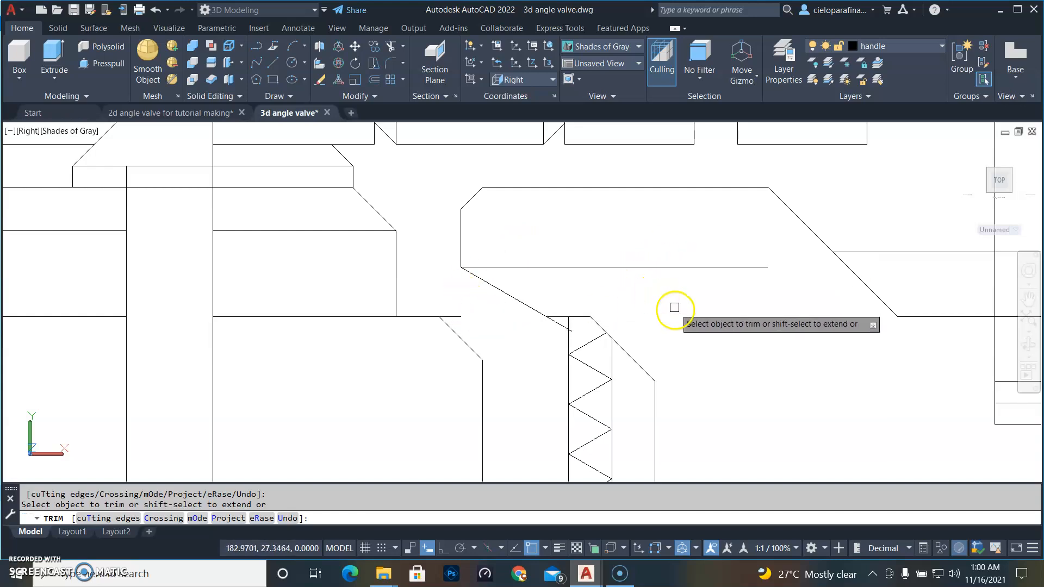
Mirror the outlet's half profile about its vertical centerline, keeping the source objects
{"action": "scroll", "coordinate": [546, 335], "scroll_direction": "up", "scroll_amount": 5}
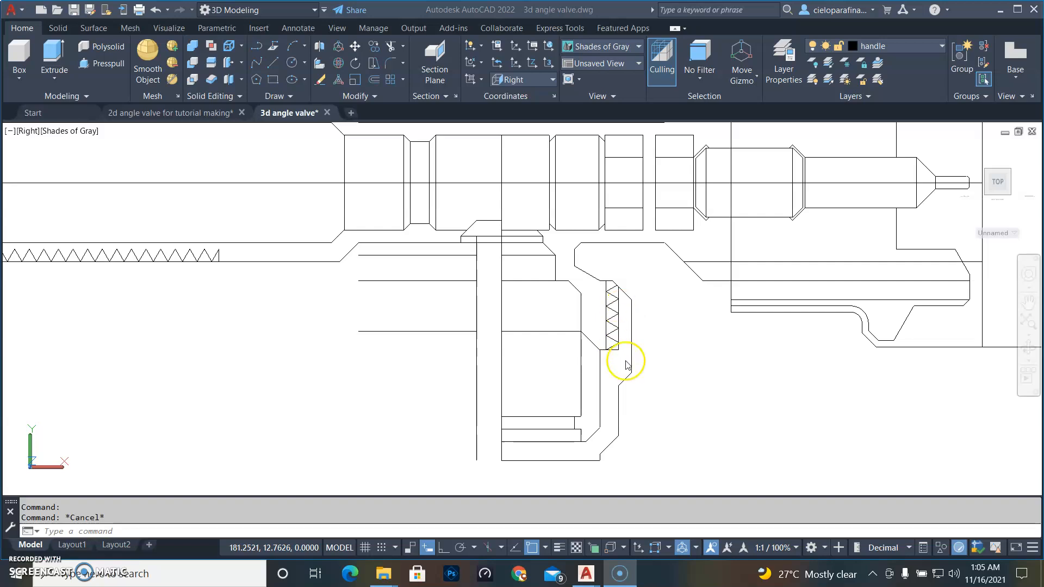
{"action": "left_click", "coordinate": [492, 205]}
{"action": "left_click", "coordinate": [492, 202]}
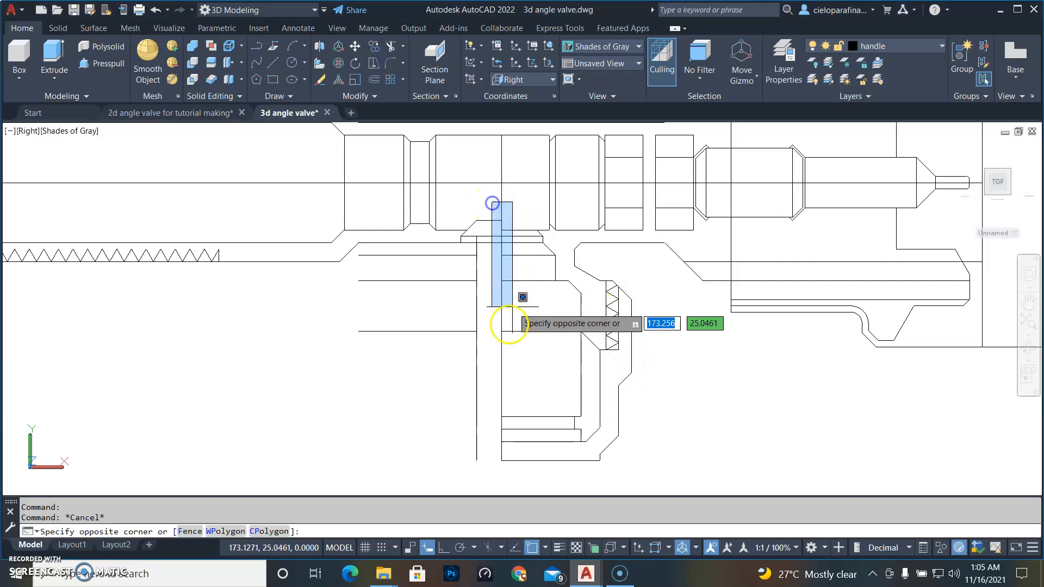
{"action": "left_click", "coordinate": [647, 472]}
{"action": "scroll", "coordinate": [584, 220], "scroll_direction": "up", "scroll_amount": 4}
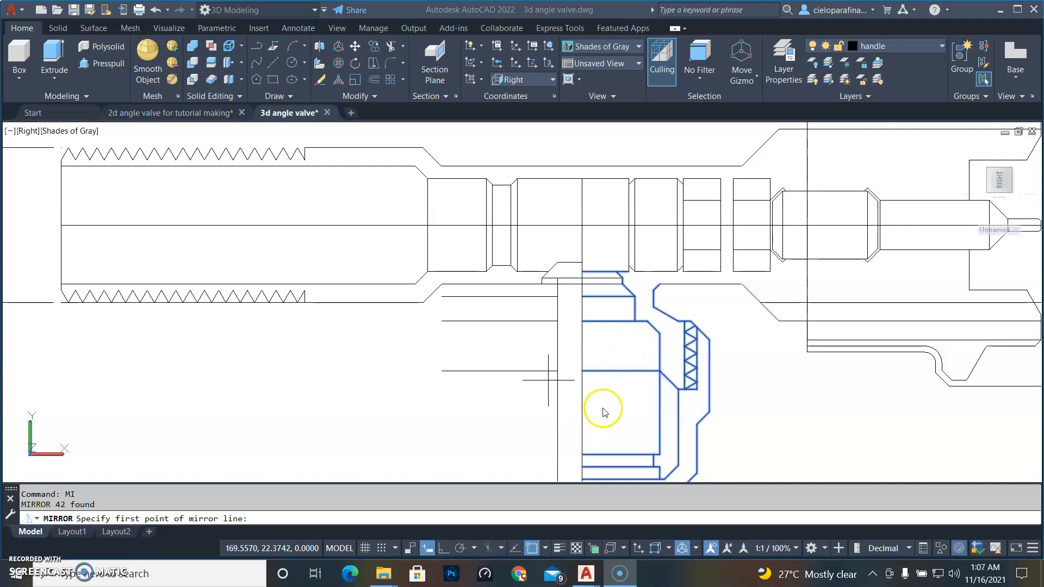
{"action": "scroll", "coordinate": [601, 391], "scroll_direction": "down", "scroll_amount": 3}
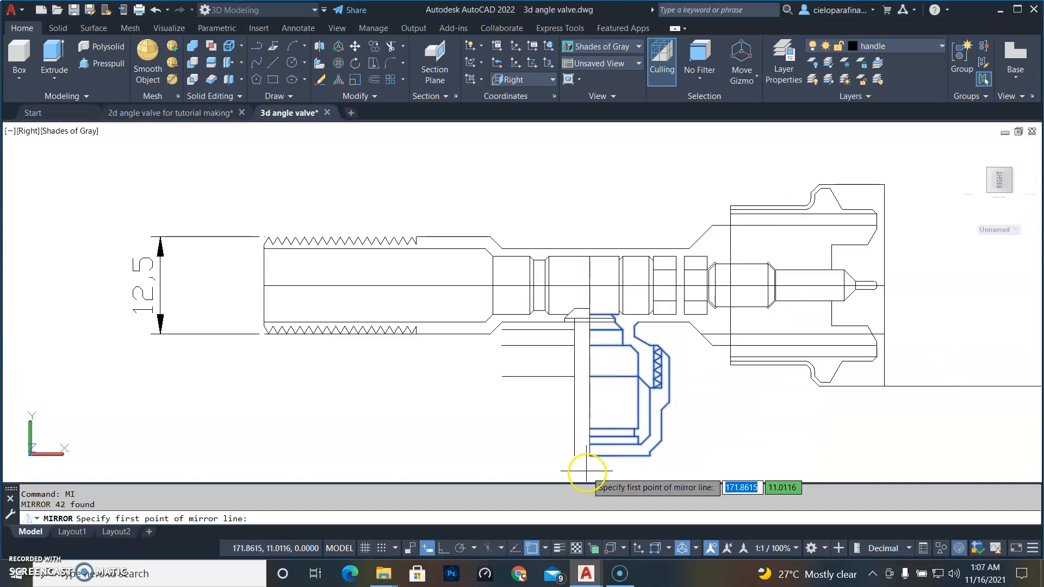
{"action": "scroll", "coordinate": [593, 467], "scroll_direction": "up", "scroll_amount": 4}
{"action": "left_click", "coordinate": [595, 428]}
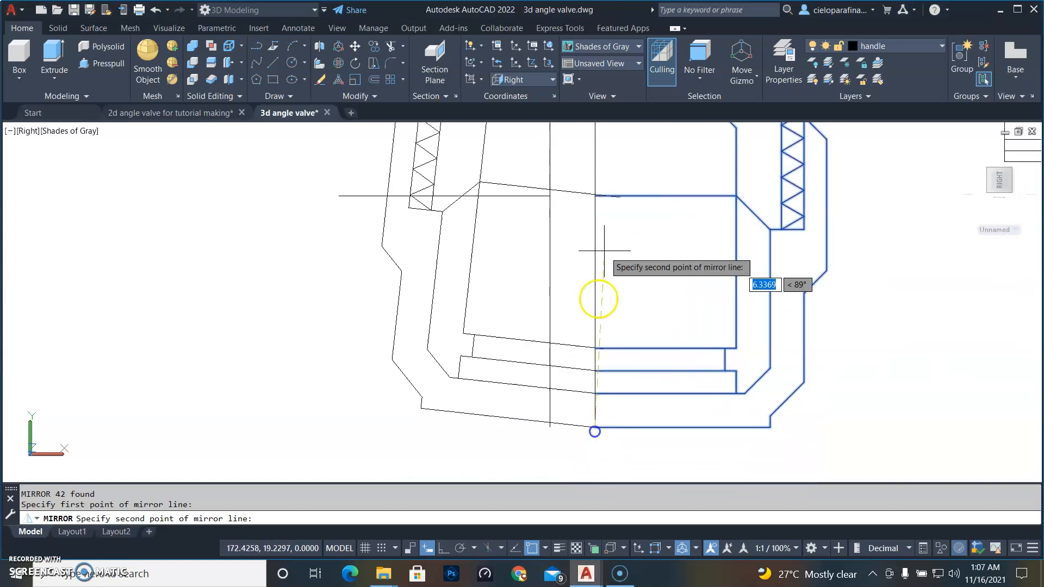
{"action": "left_click", "coordinate": [595, 195]}
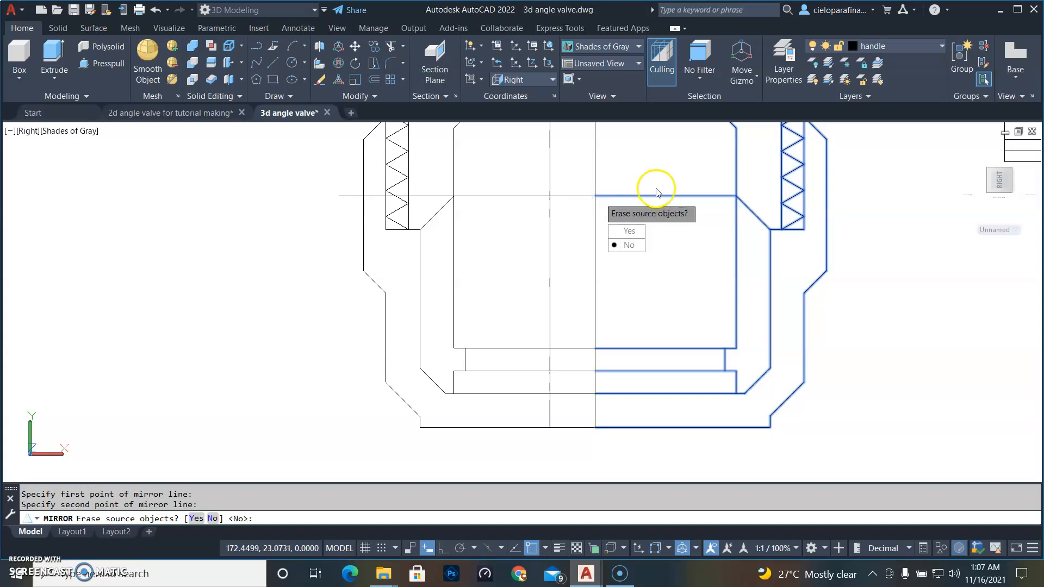
{"action": "key", "text": "Return"}
Erase the three horizontal construction lines that cross the mirrored half of the outlet
{"action": "scroll", "coordinate": [625, 267], "scroll_direction": "down", "scroll_amount": 2}
{"action": "middle_click_drag", "start_coordinate": [625, 270], "coordinate": [663, 408]}
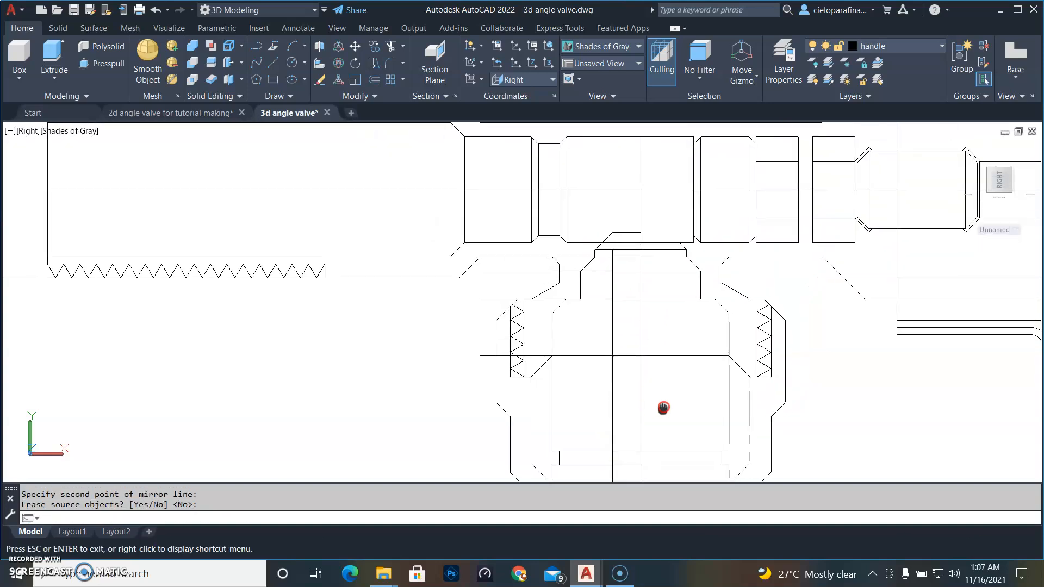
{"action": "left_click", "coordinate": [482, 357]}
{"action": "left_click", "coordinate": [483, 300]}
{"action": "left_click", "coordinate": [501, 269]}
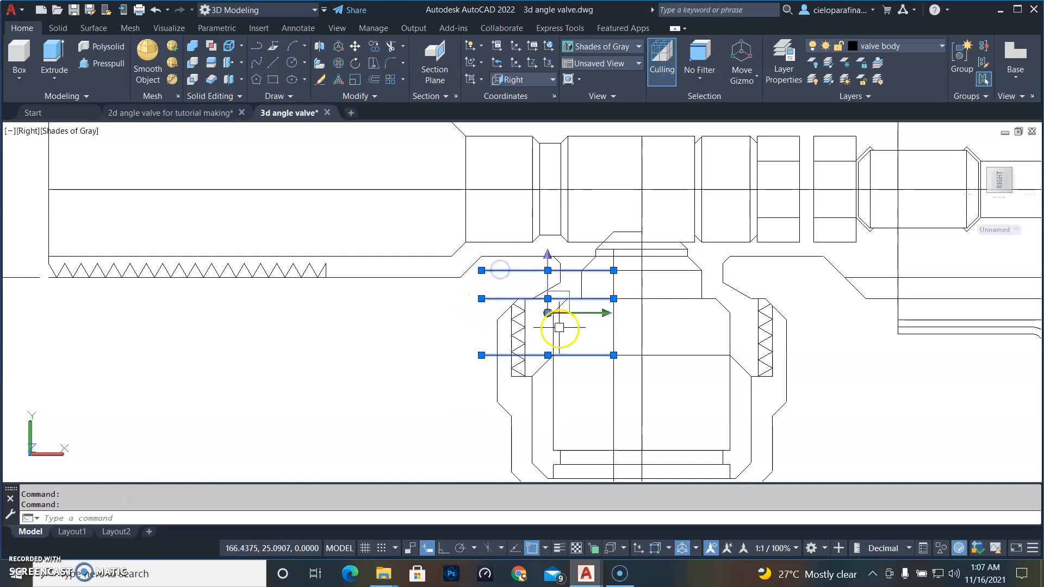
{"action": "key", "text": "Return"}
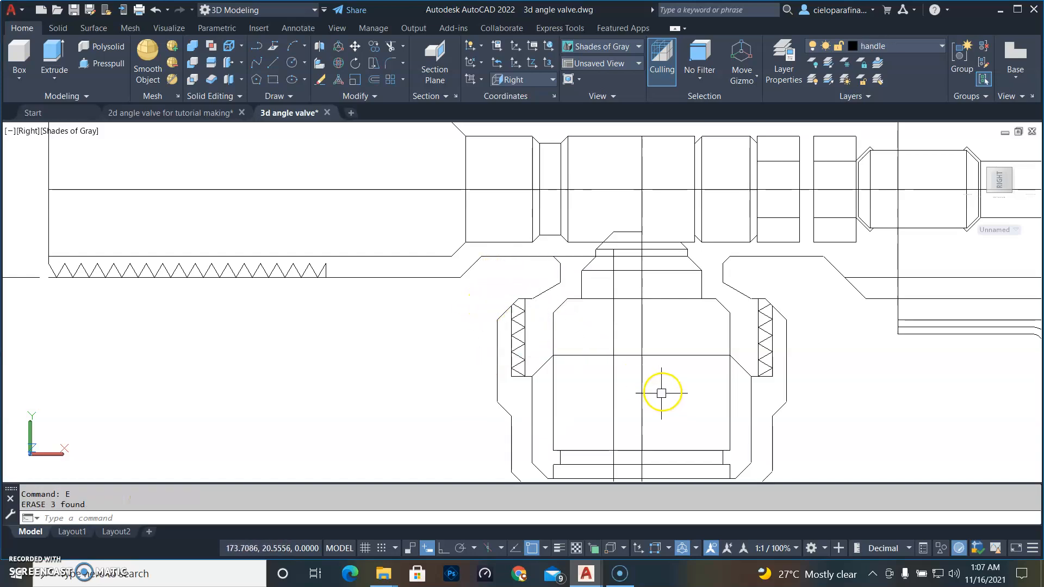